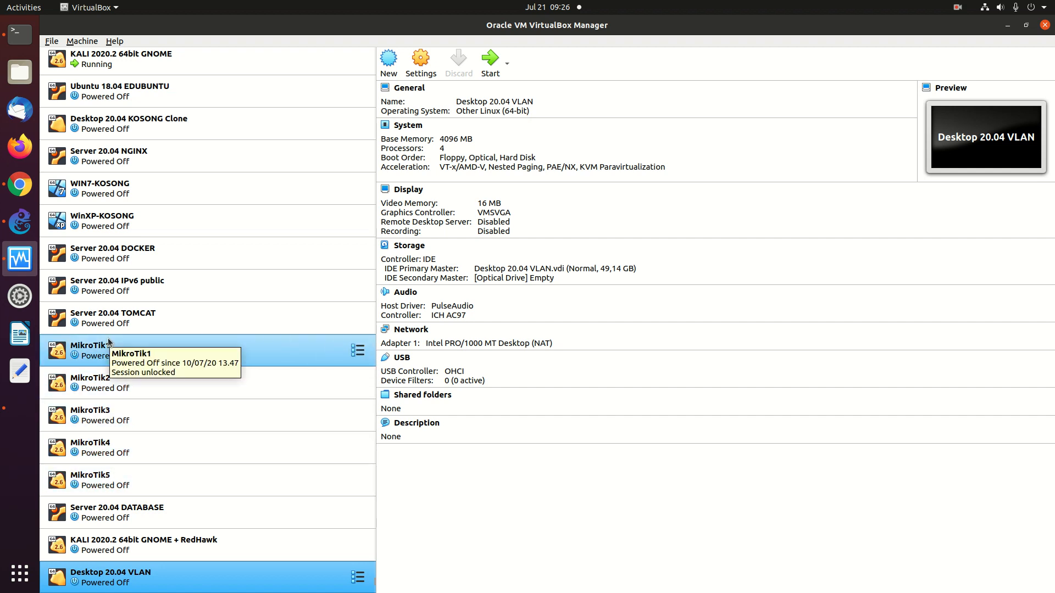
pyautogui.click(34, 223)
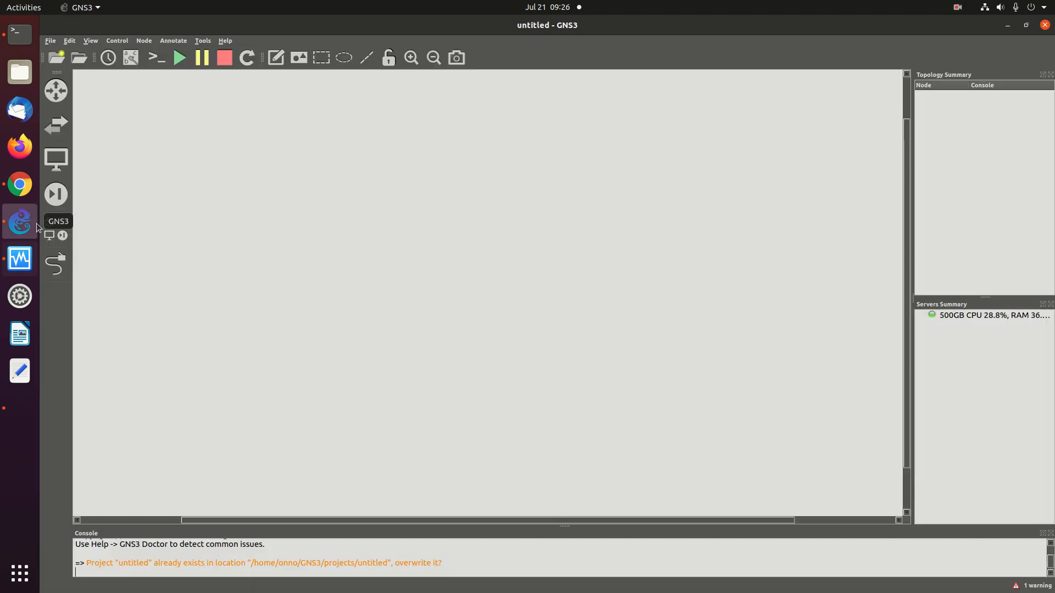
pyautogui.click(69, 41)
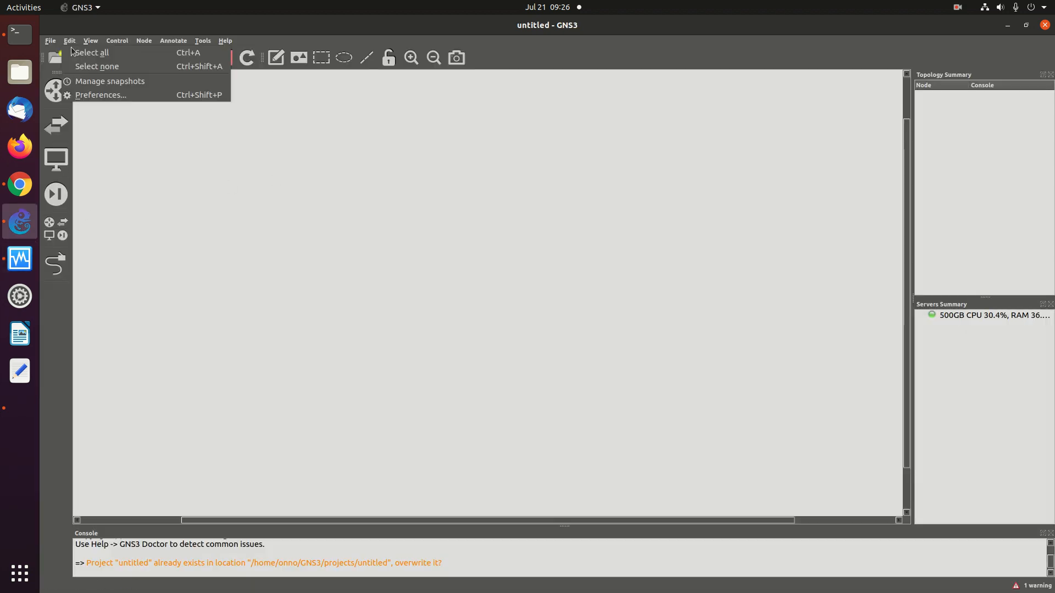
pyautogui.click(101, 95)
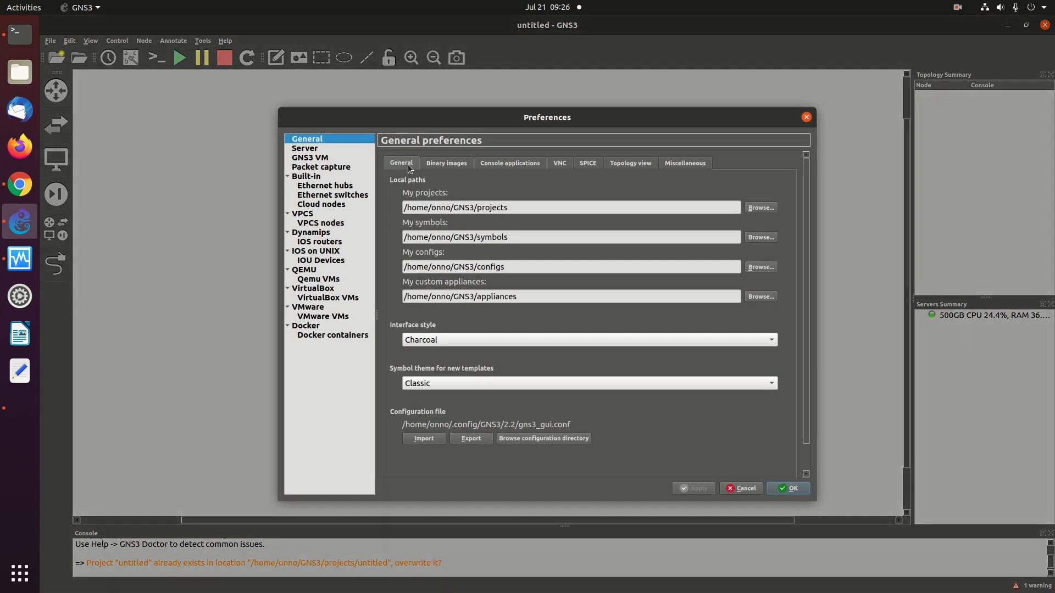
pyautogui.click(334, 299)
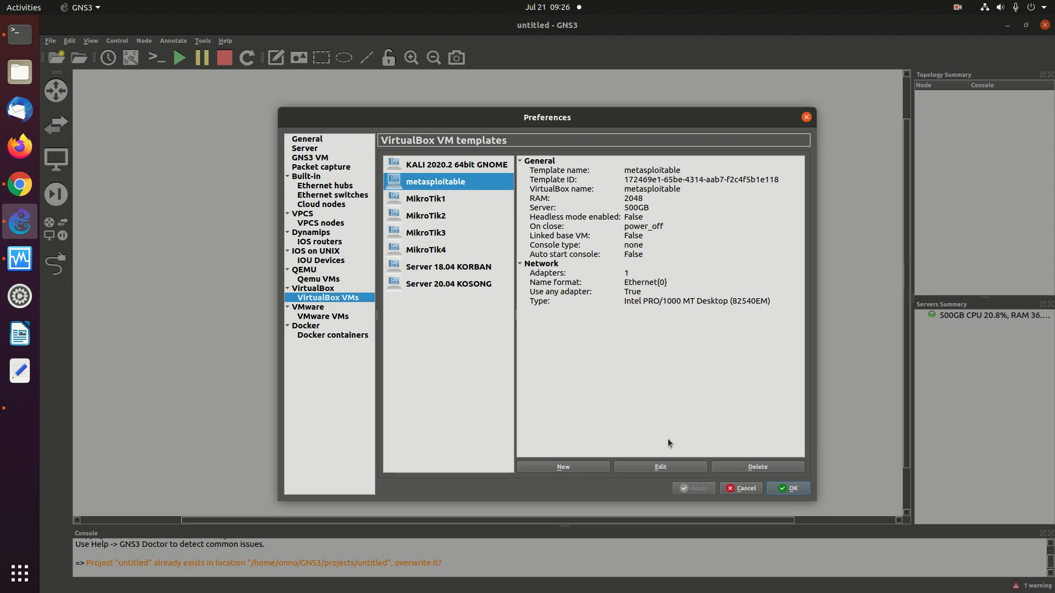
pyautogui.click(735, 492)
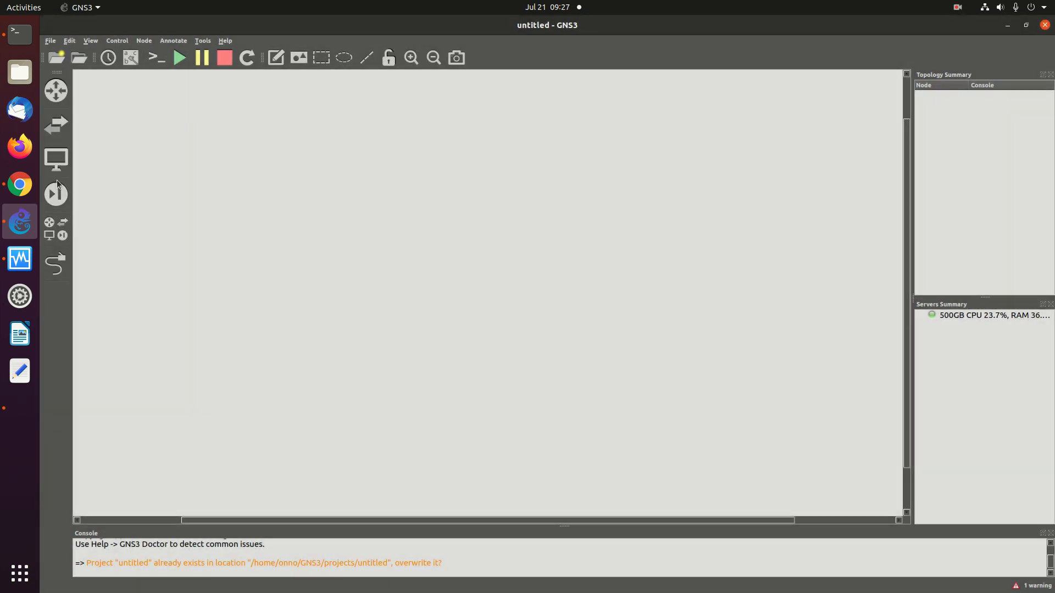
# Drop an Ethernet switch near the canvas centre and place MikroTik1–MikroTik4 routers around it
pyautogui.click(56, 125)
pyautogui.moveTo(104, 137); pyautogui.dragTo(527, 226)
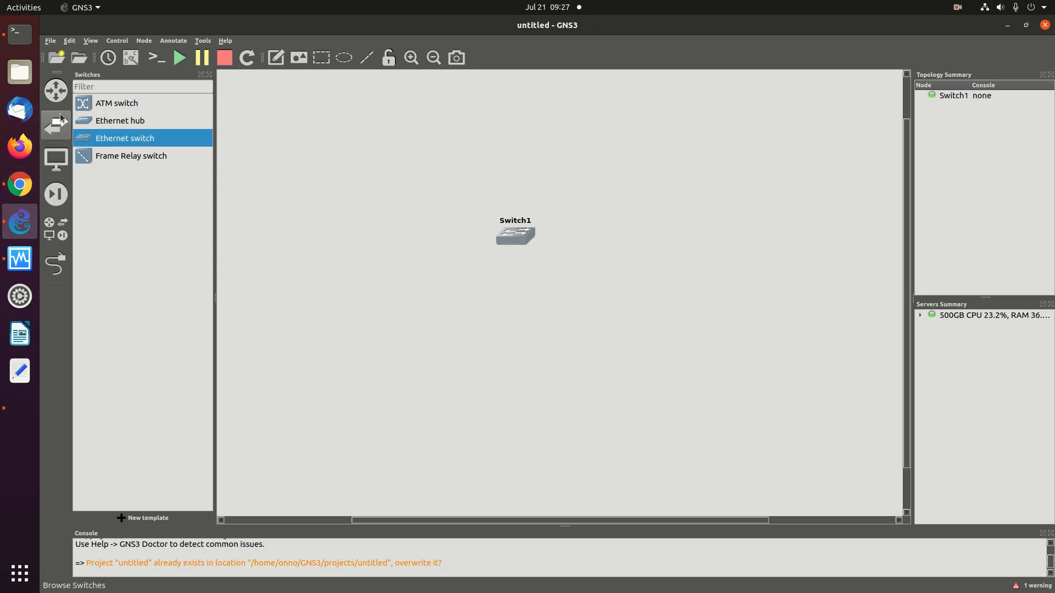
pyautogui.click(56, 89)
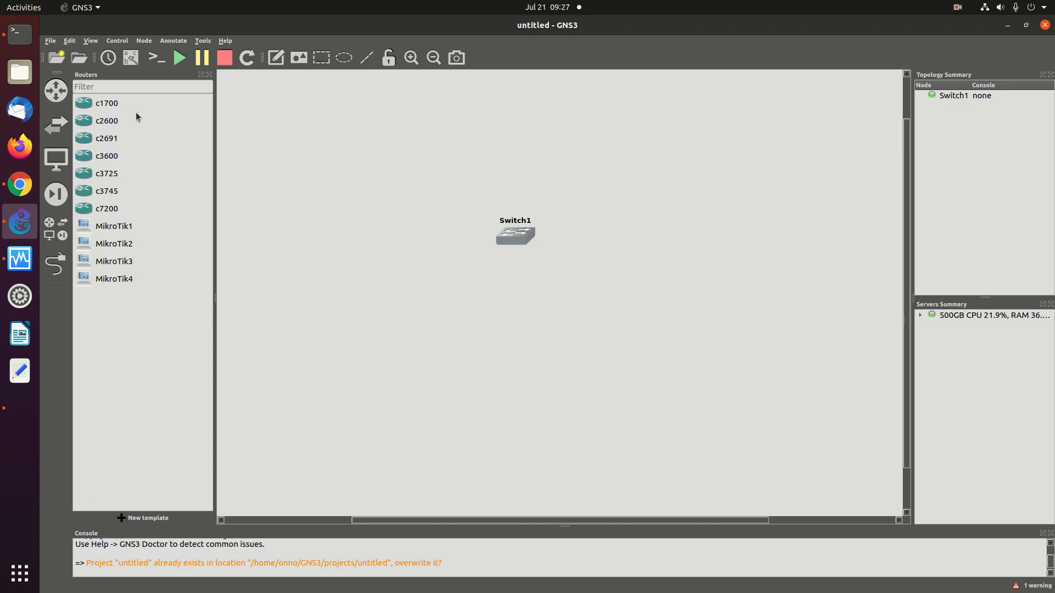
pyautogui.moveTo(123, 225); pyautogui.dragTo(336, 213)
pyautogui.moveTo(123, 248); pyautogui.dragTo(629, 182)
pyautogui.moveTo(127, 261); pyautogui.dragTo(397, 290)
pyautogui.moveTo(119, 285); pyautogui.dragTo(637, 284)
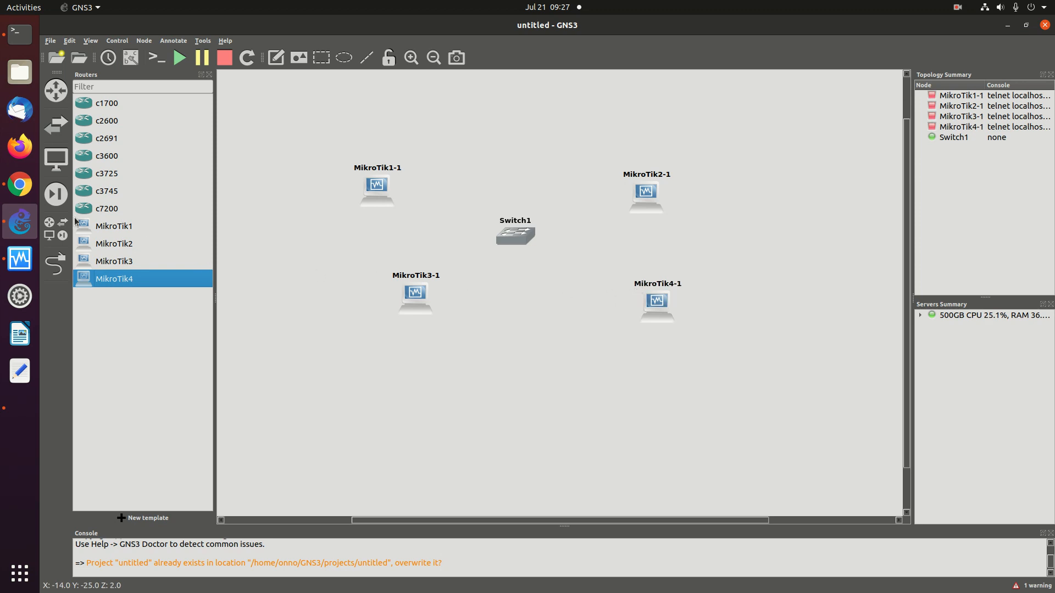
pyautogui.click(20, 184)
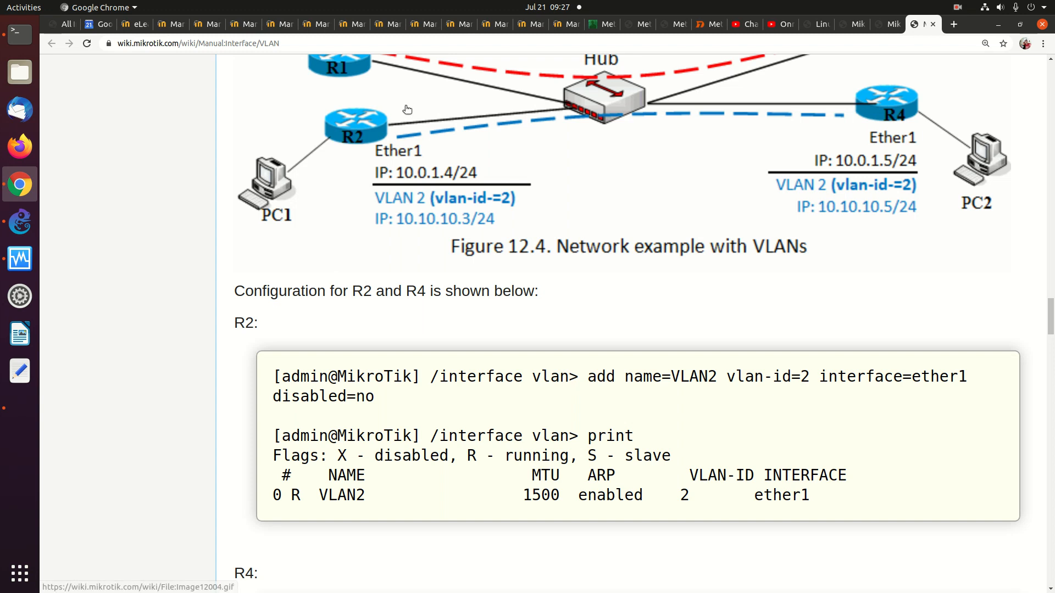
pyautogui.scroll(2, 371, 222)
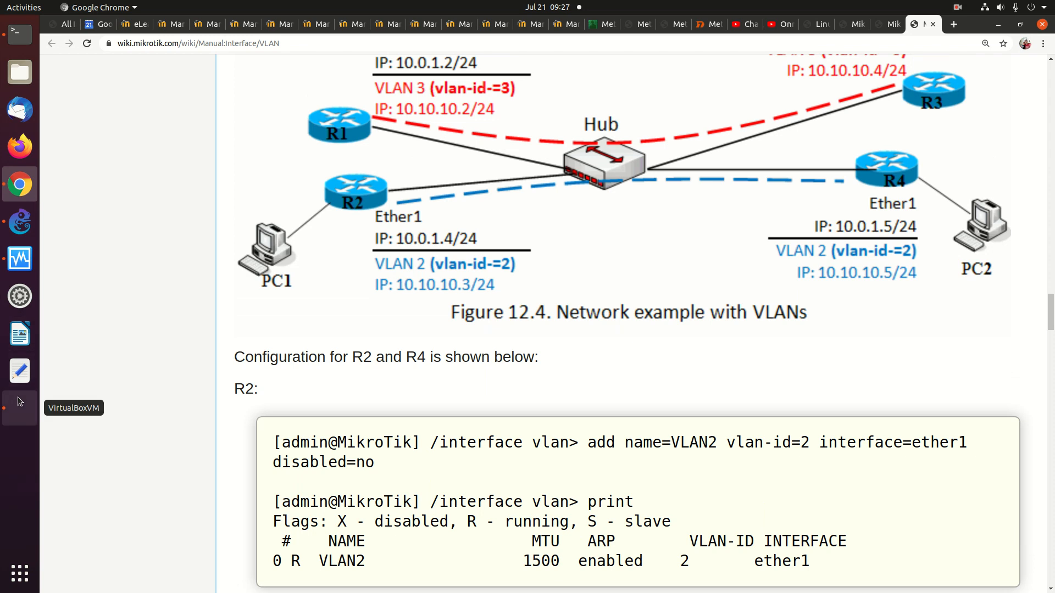
pyautogui.click(31, 223)
# Move MikroTik2-1 below MikroTik1-1 on the left and pull MikroTik3-1 and MikroTik4-1 inward toward Switch1
pyautogui.moveTo(649, 203); pyautogui.dragTo(354, 311)
pyautogui.moveTo(423, 303); pyautogui.dragTo(653, 192)
pyautogui.click(349, 311)
pyautogui.moveTo(349, 311); pyautogui.dragTo(397, 286)
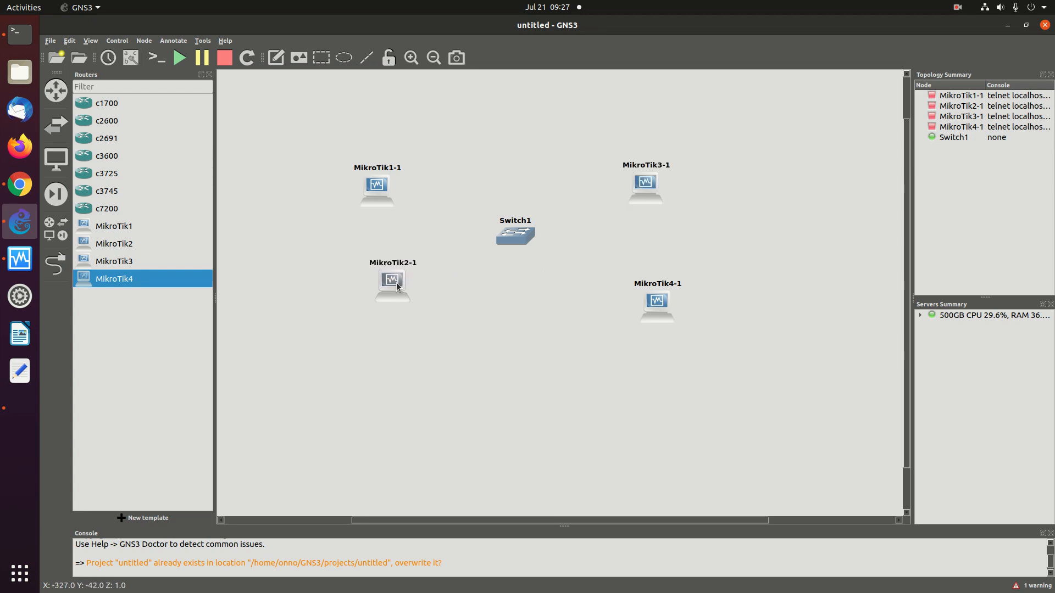
pyautogui.moveTo(658, 309); pyautogui.dragTo(609, 297)
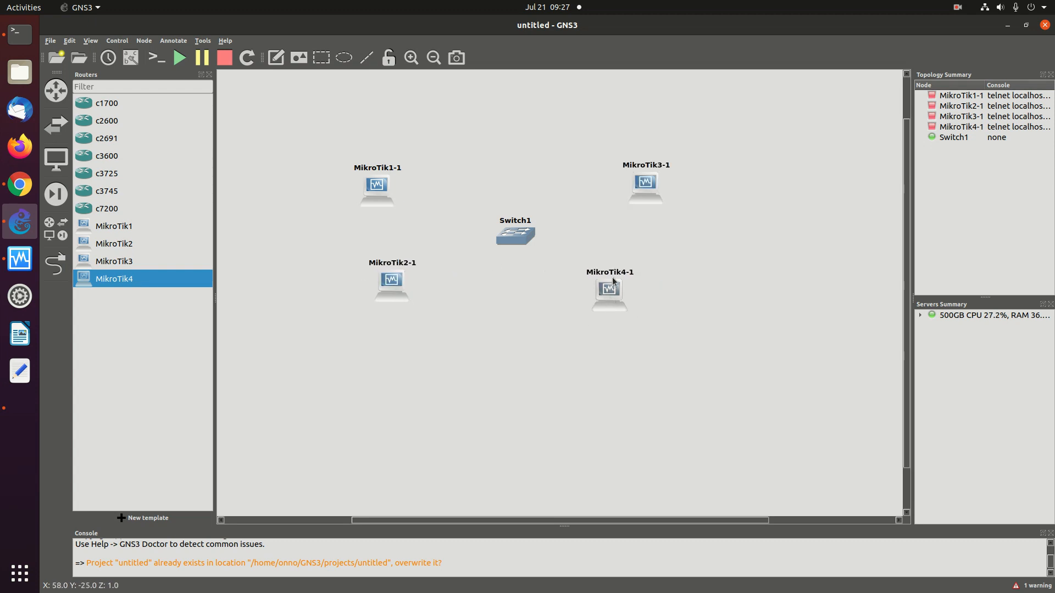
pyautogui.moveTo(653, 179); pyautogui.dragTo(624, 184)
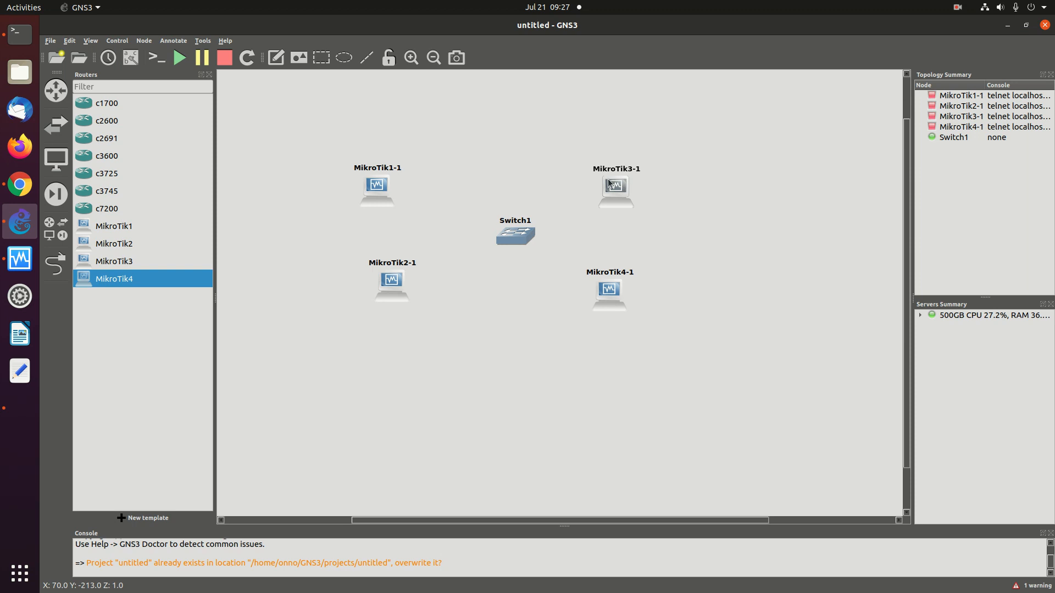
pyautogui.moveTo(382, 193); pyautogui.dragTo(398, 194)
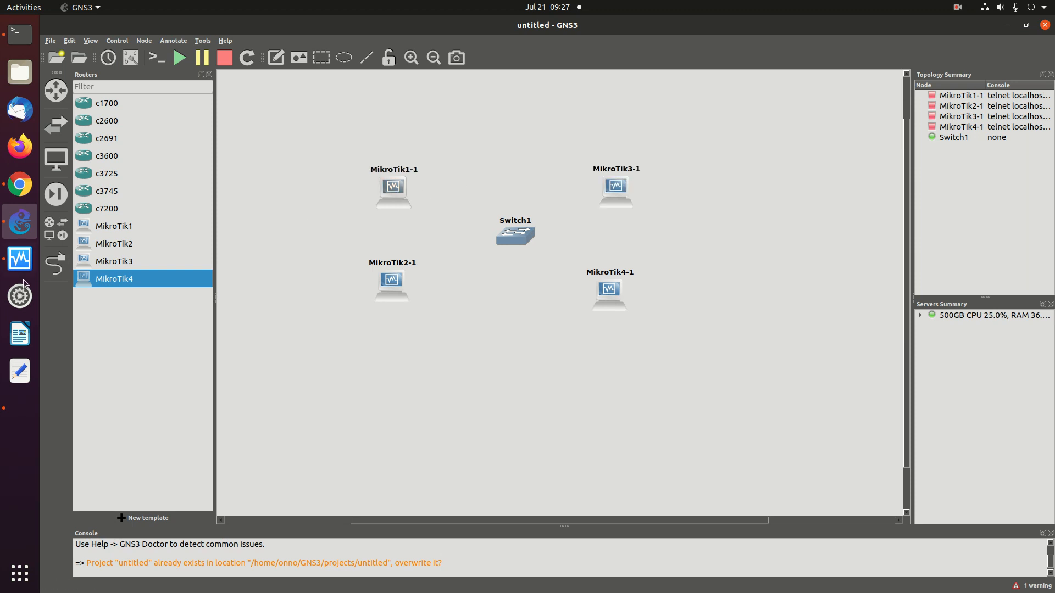
# Scroll the MikroTik VLAN wiki to Figure 12.4 and the R2 VLAN2-on-ether1 configuration
pyautogui.click(16, 189)
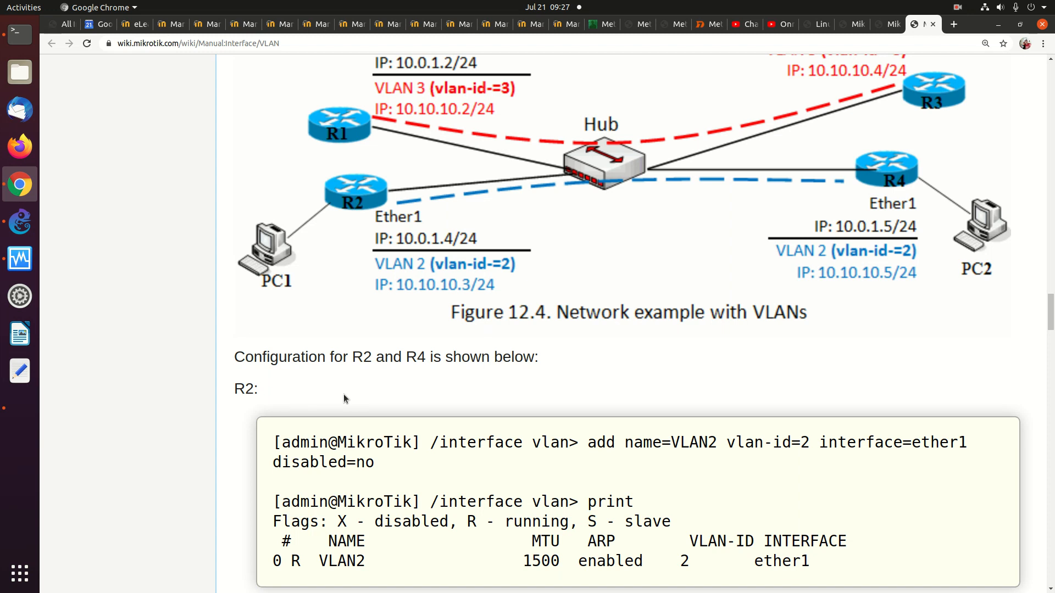
pyautogui.scroll(-2, 344, 394)
pyautogui.scroll(-2, 344, 394)
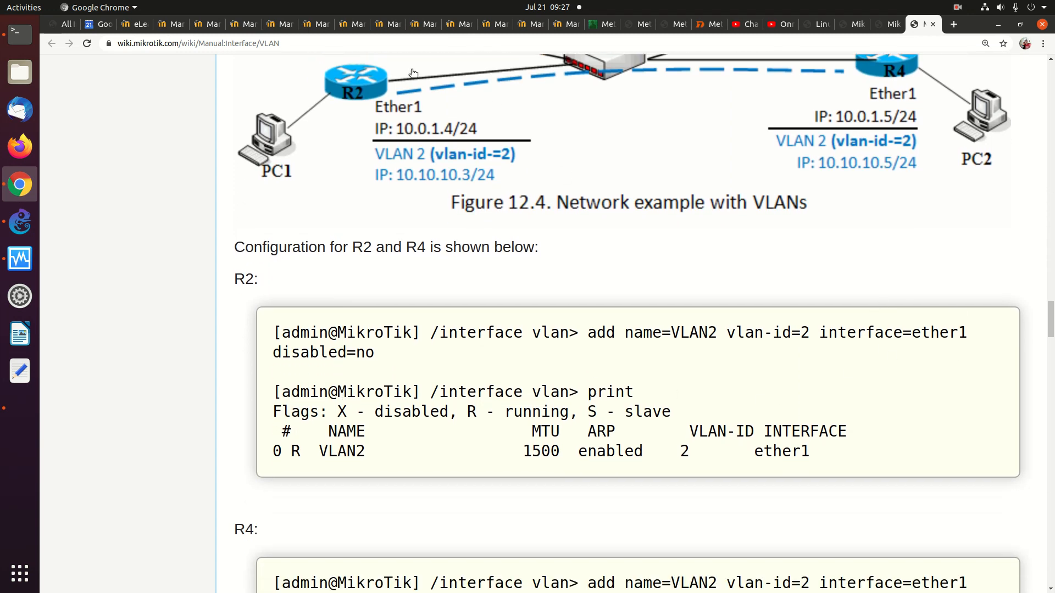
pyautogui.scroll(3, 440, 161)
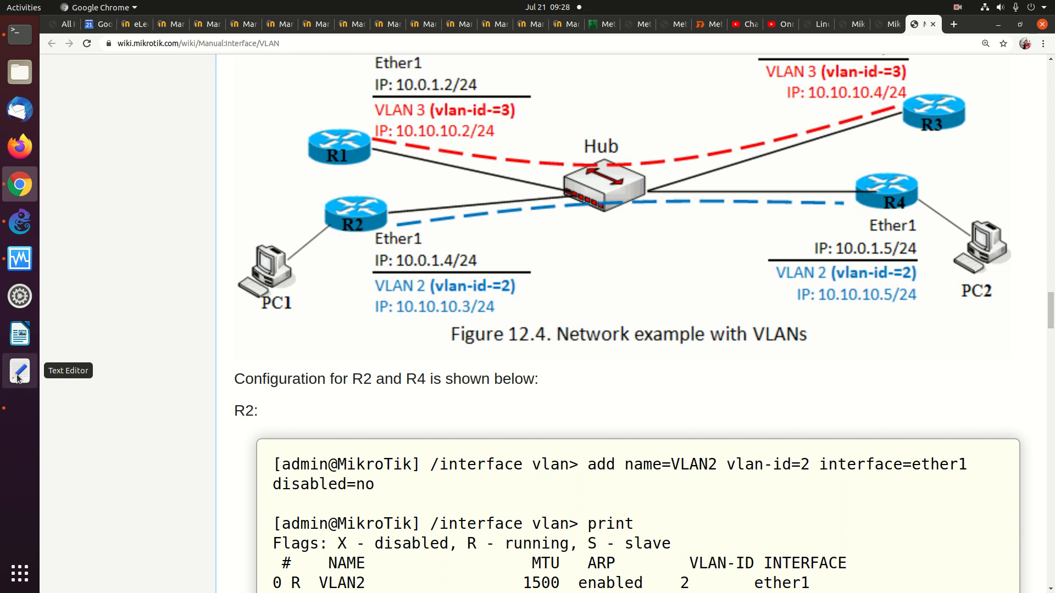
# Start MikroTik1-1 from its context menu and dismiss the VirtualBox keyboard auto-capture notices
pyautogui.click(31, 223)
pyautogui.rightClick(403, 182)
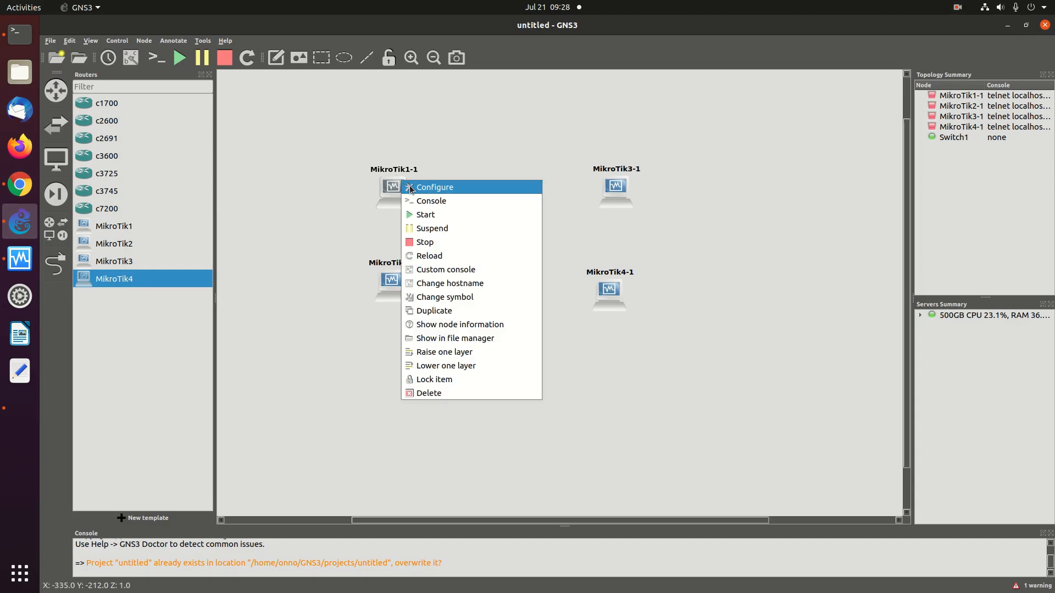
pyautogui.click(431, 214)
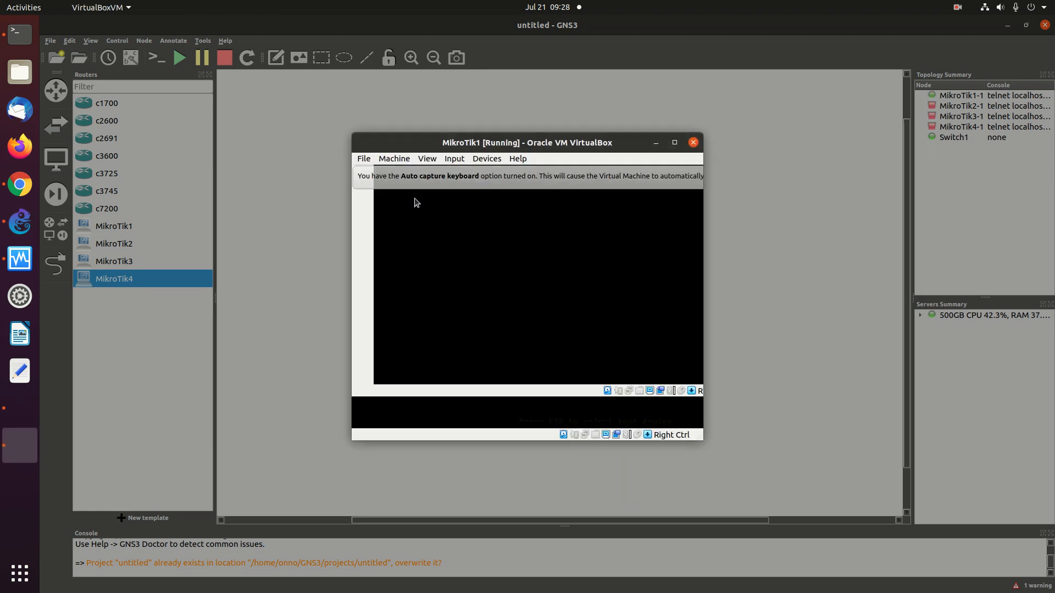
pyautogui.click(679, 175)
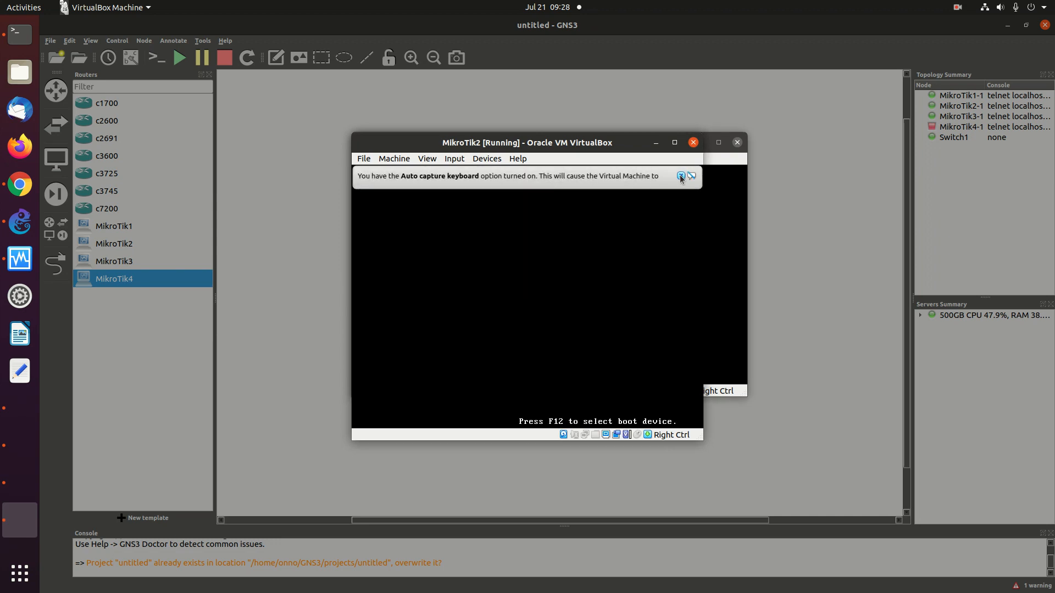
pyautogui.click(680, 176)
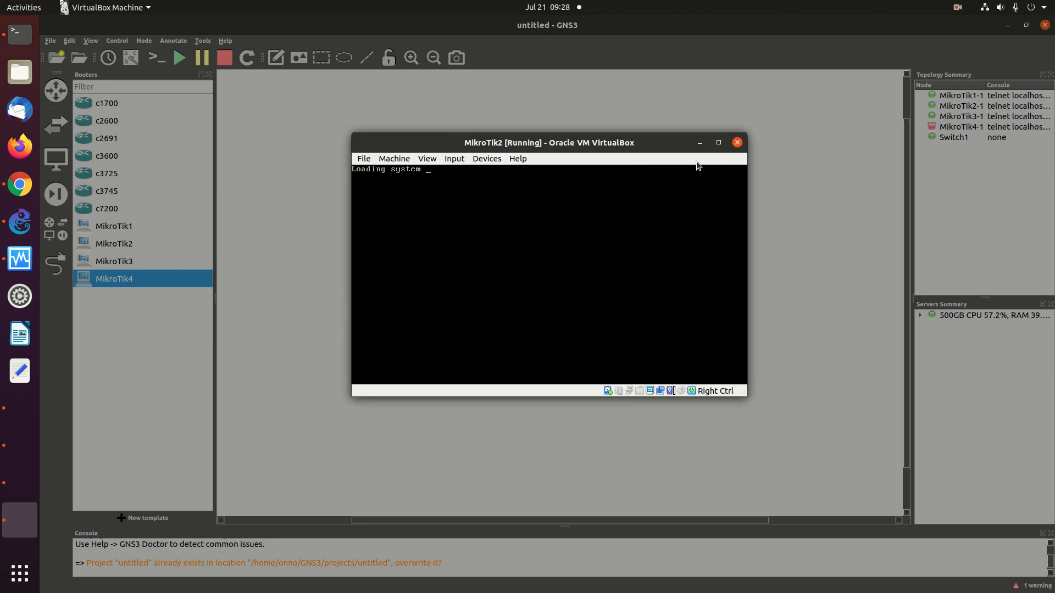
pyautogui.click(11, 405)
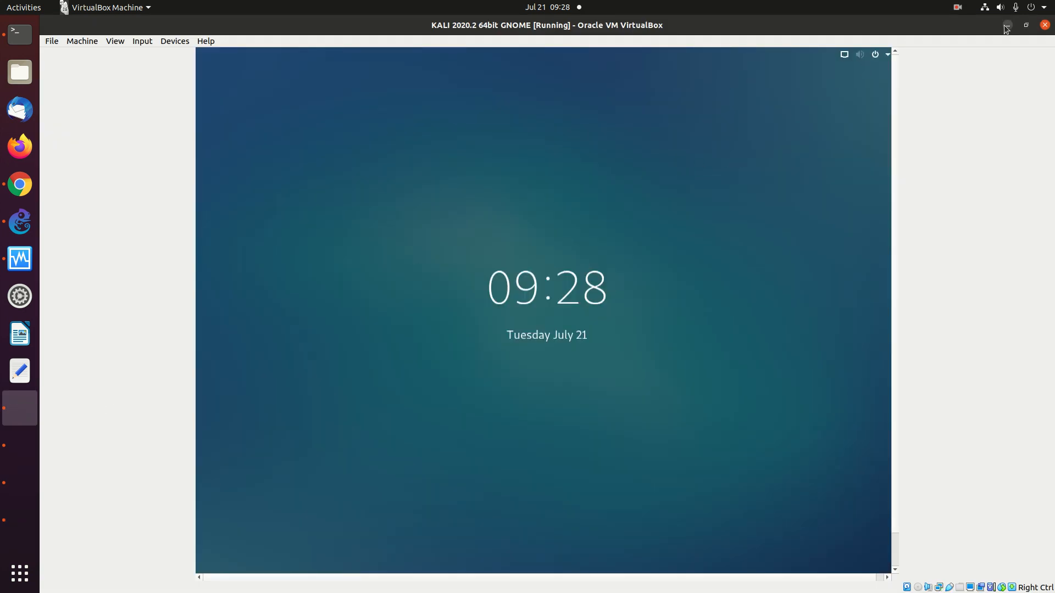
# Lift the Kali VM lock screen to its password prompt and minimize the MikroTik4 console
pyautogui.click(657, 166)
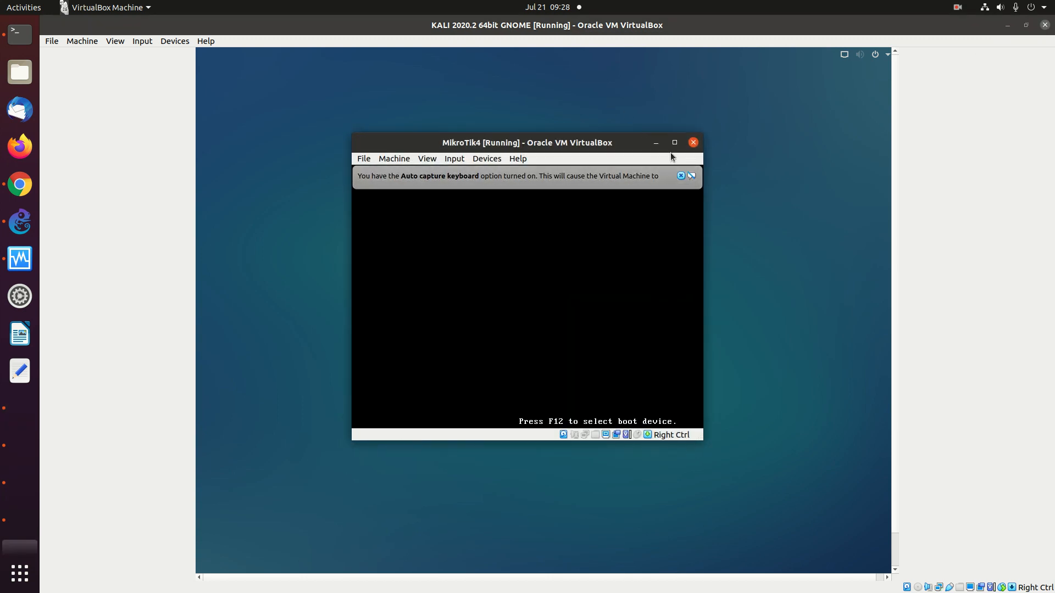
pyautogui.click(656, 142)
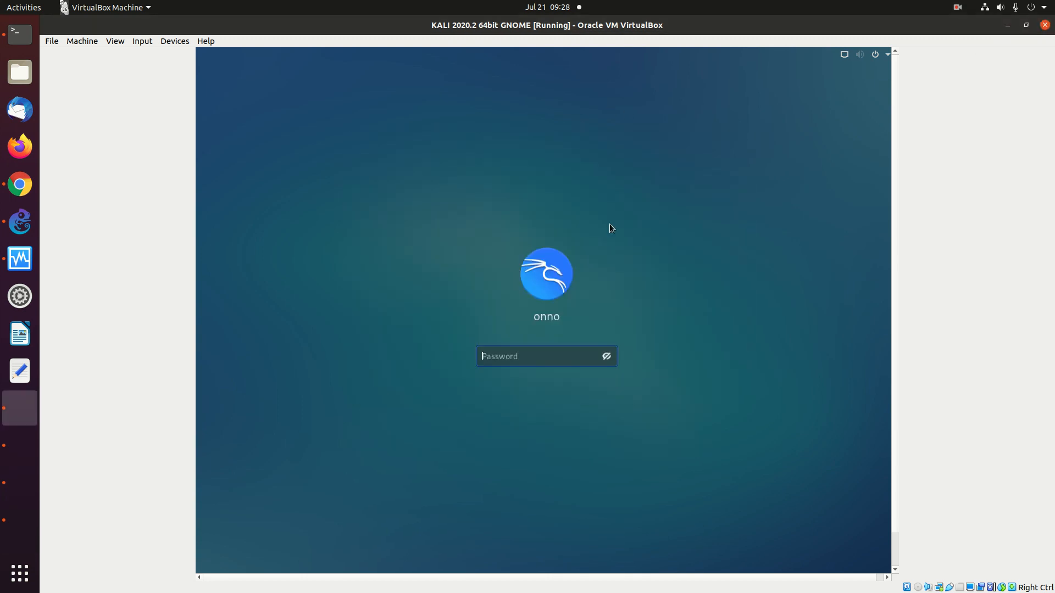
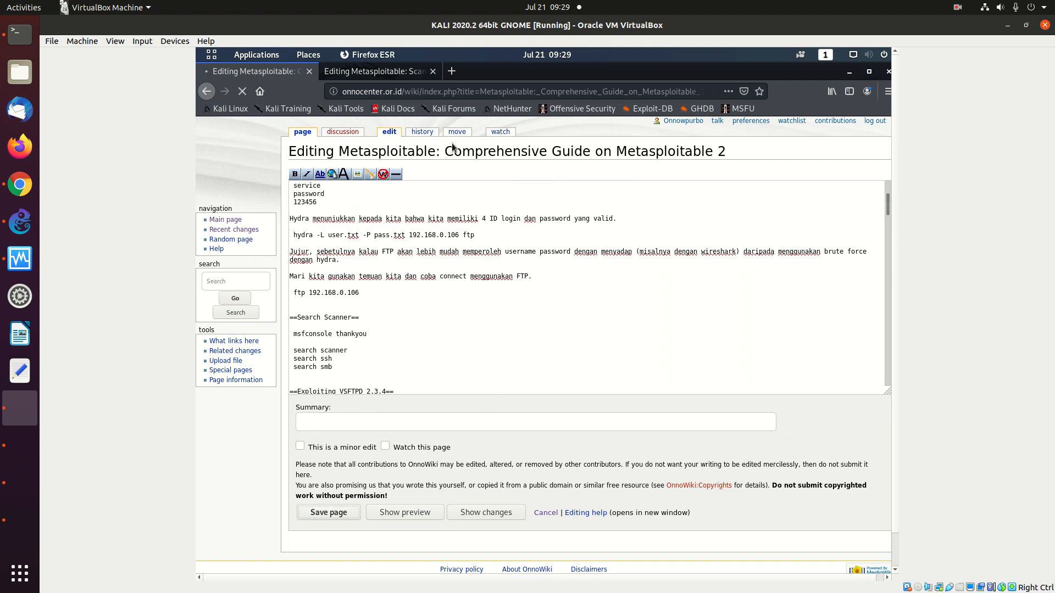
# Save the edited 'Metasploitable: Scanning for Network Services with Metasploit' page in OnnoWiki
pyautogui.click(376, 71)
pyautogui.click(328, 512)
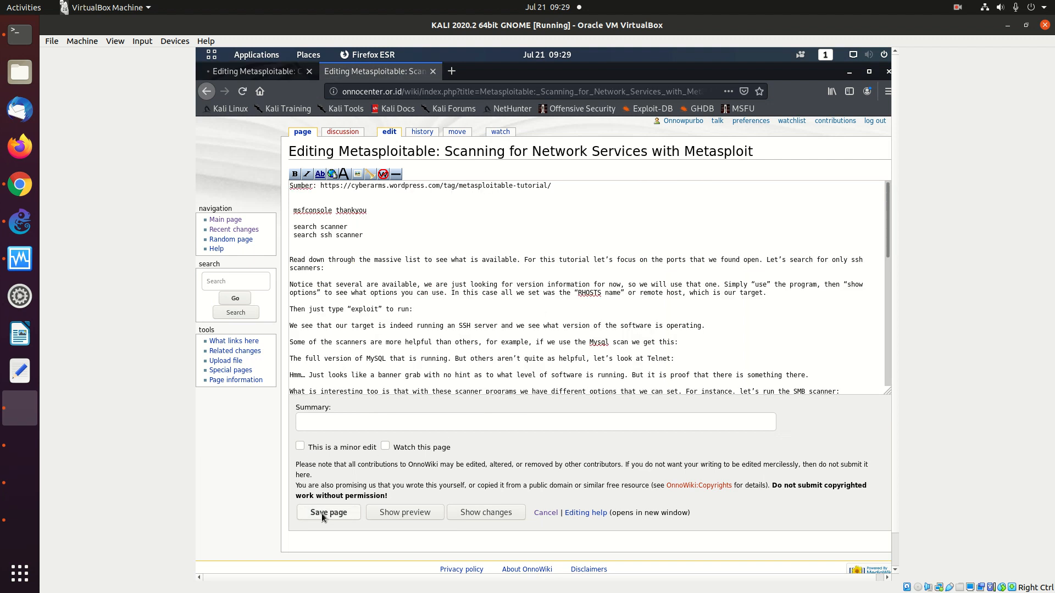
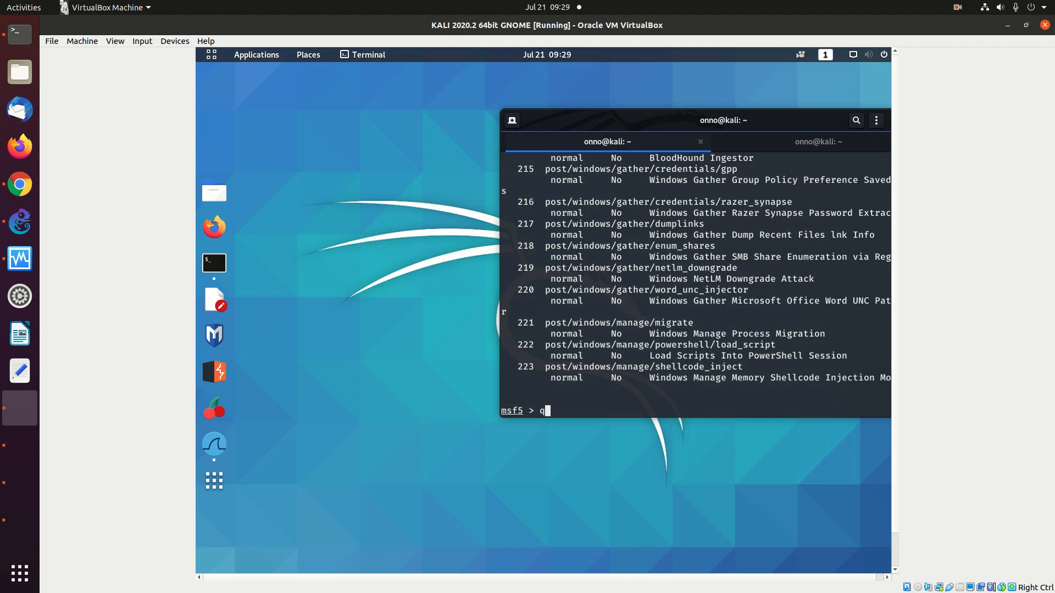
# Quit Metasploit, become root with sudo su, and shut down Kali with shutdown -h now
pyautogui.press('Return')
pyautogui.write('sudo su')
pyautogui.press('Return')
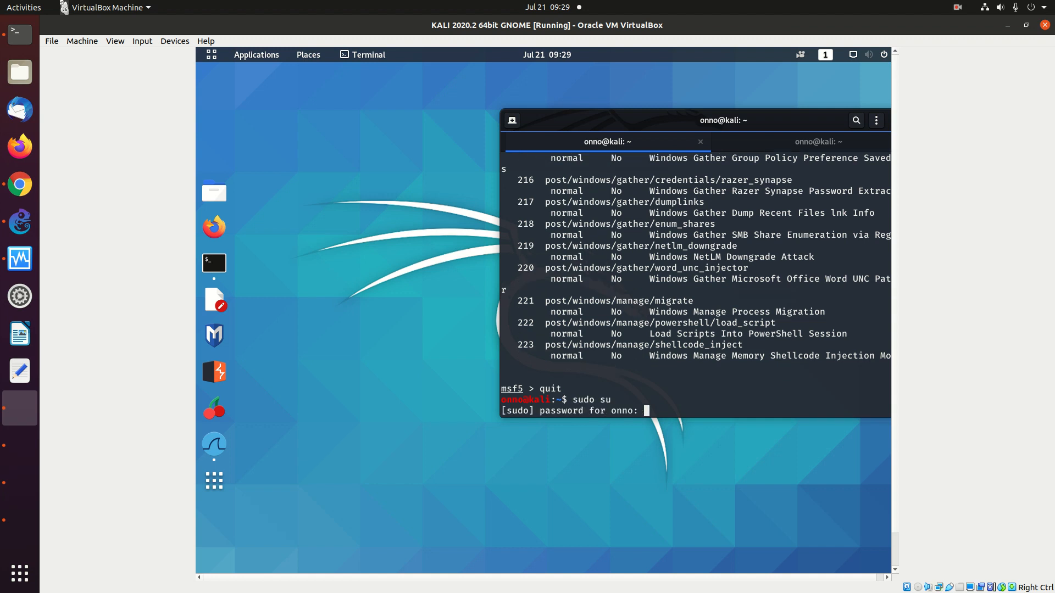
pyautogui.press('Return')
pyautogui.write('shutdown -')
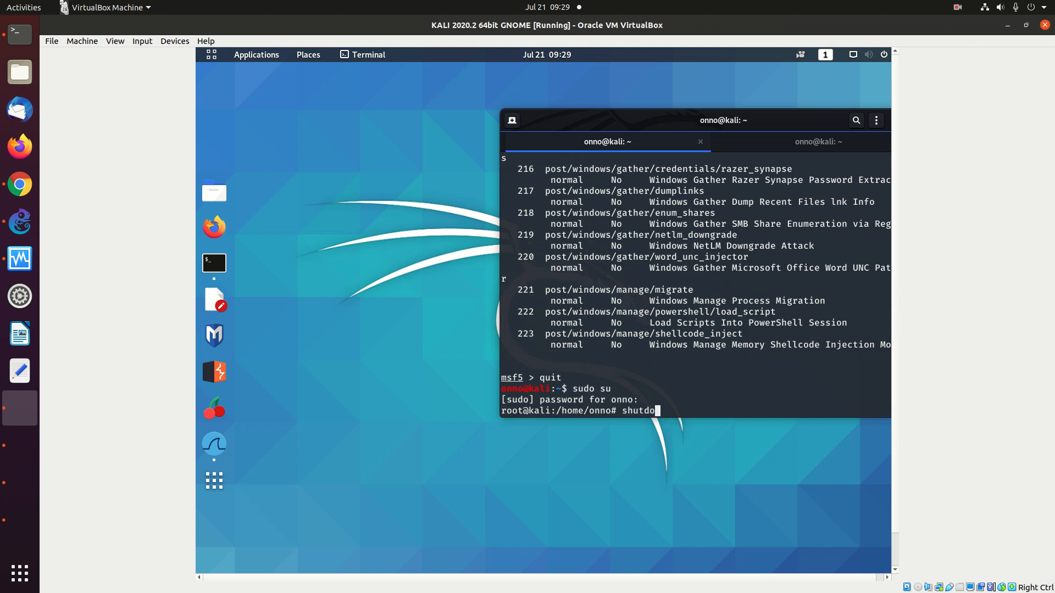
pyautogui.write('h now')
pyautogui.press('Return')
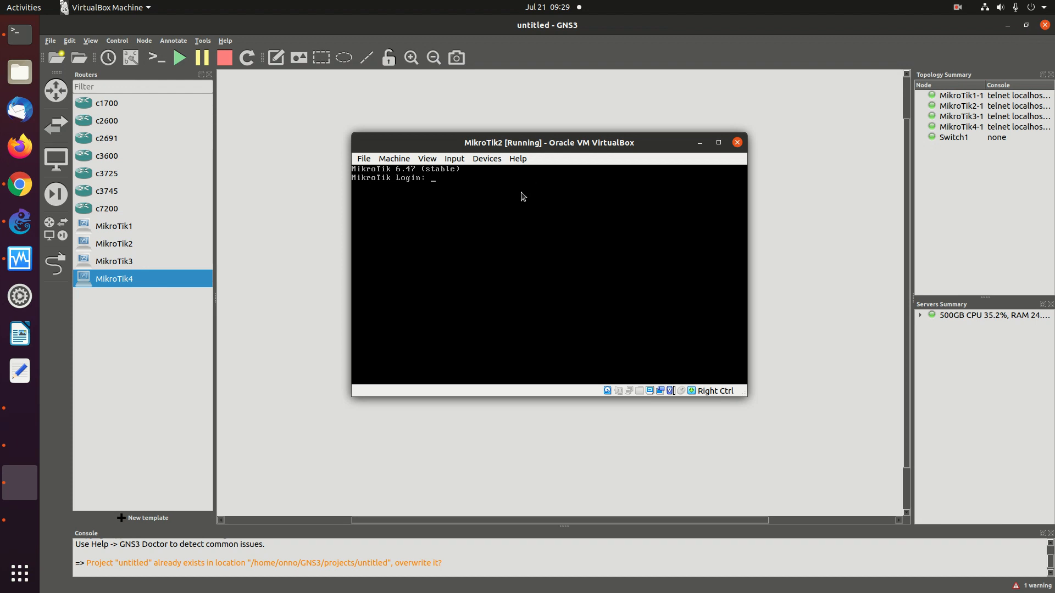
# Log in to MikroTik2 and MikroTik3 as admin with an empty password, hiding MikroTik2's console
pyautogui.write('n')
pyautogui.press('Return')
pyautogui.press('Return')
pyautogui.press('Return')
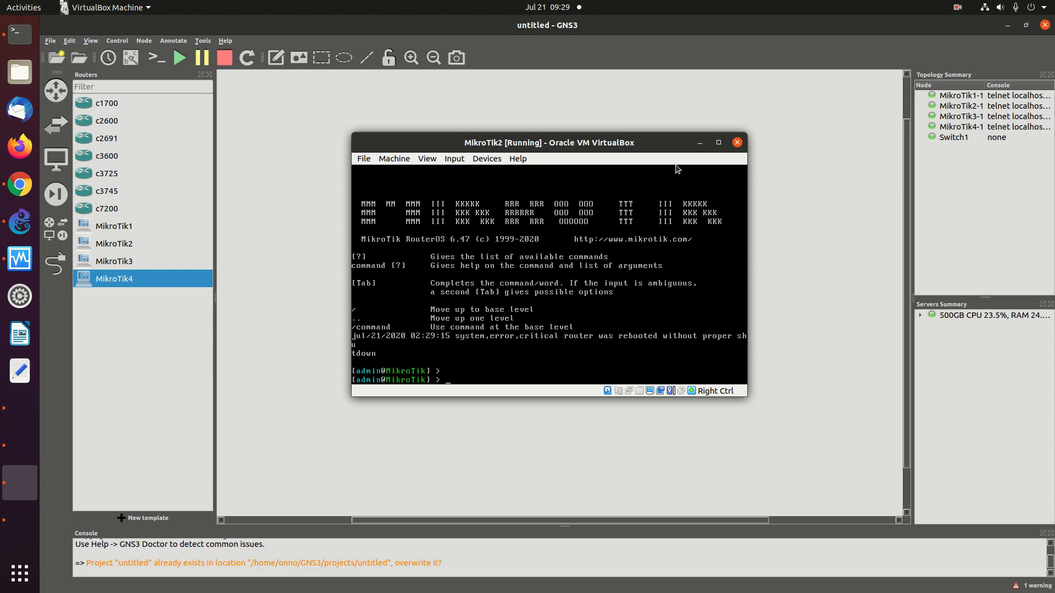
pyautogui.click(696, 143)
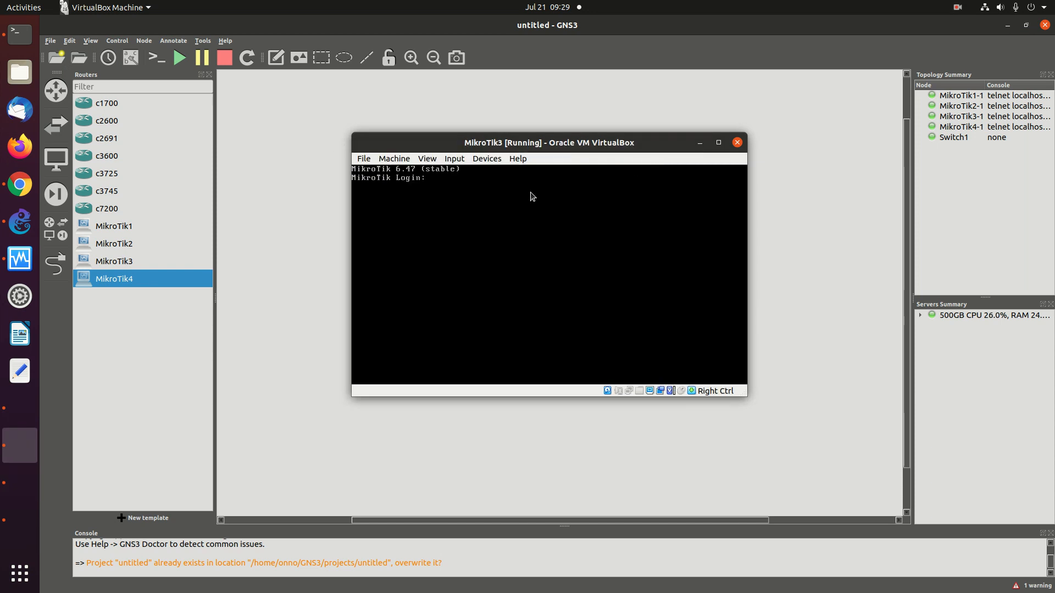
pyautogui.click(533, 196)
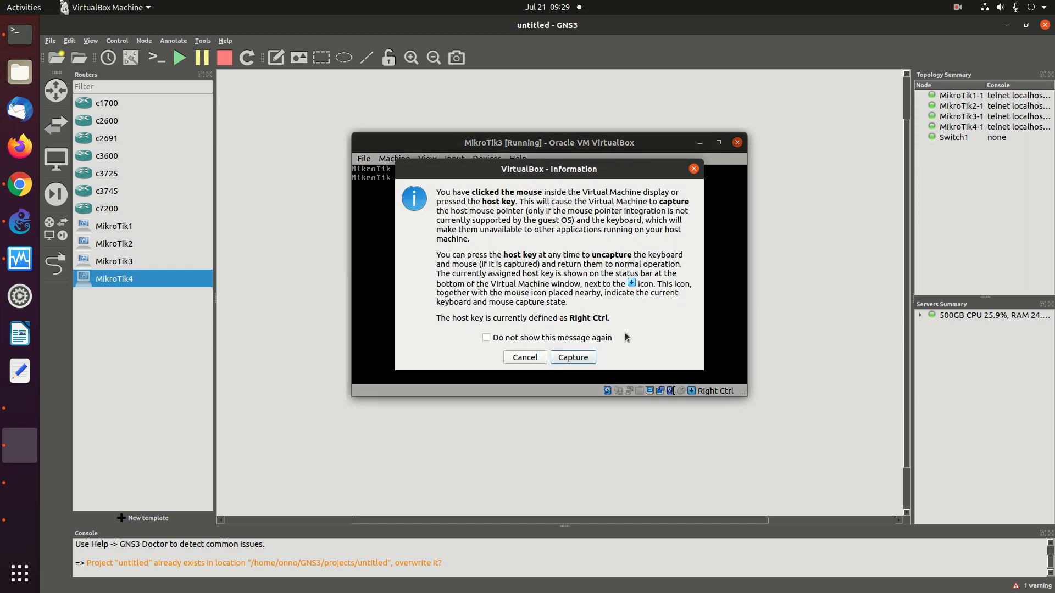
pyautogui.click(533, 357)
pyautogui.write('ad')
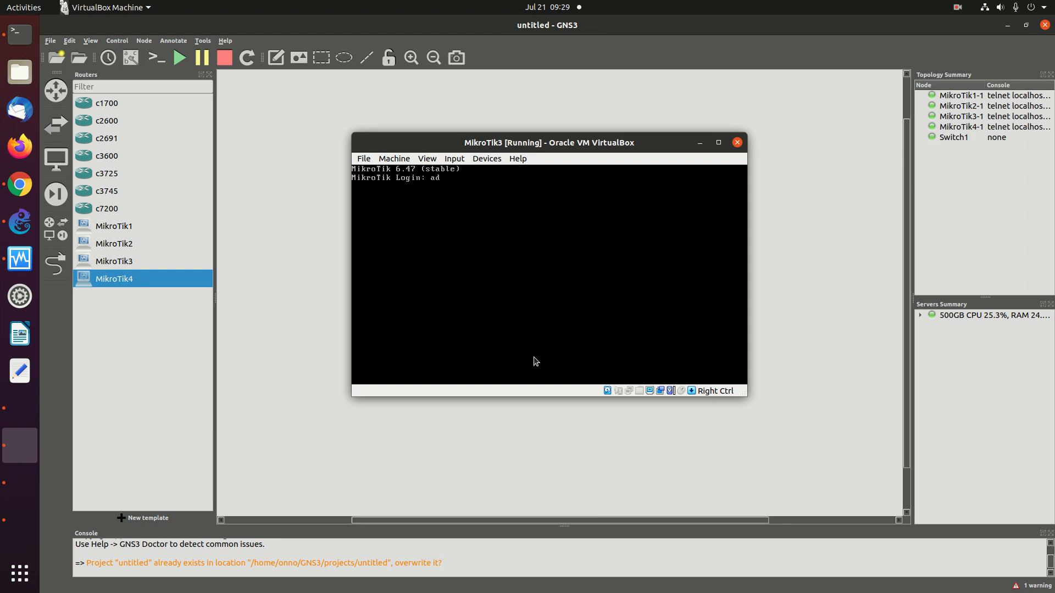
pyautogui.write('min')
pyautogui.press('Return')
pyautogui.press('Return')
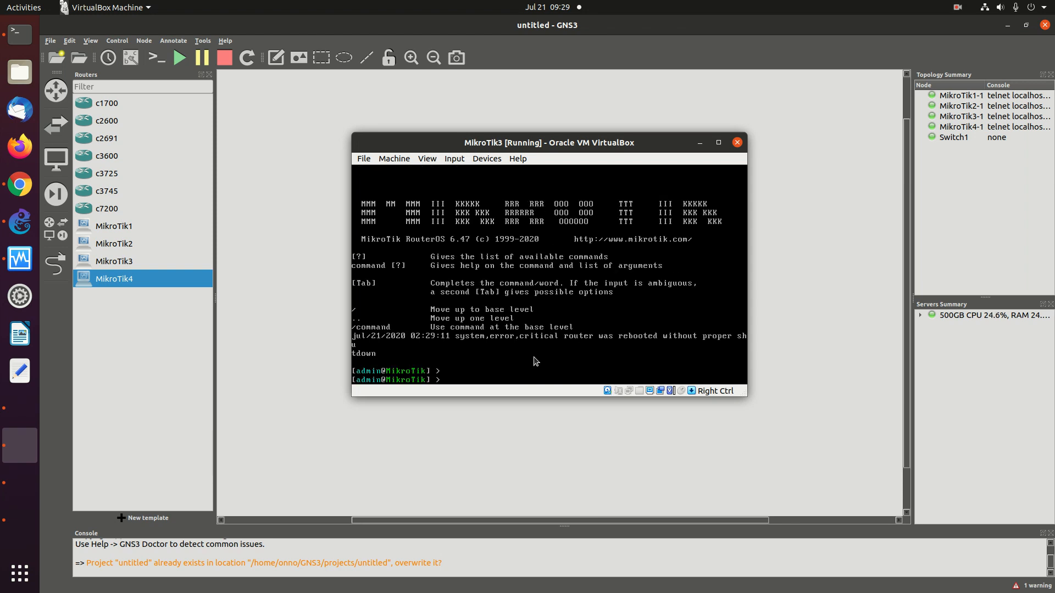
# Log in to the MikroTik1 console as admin, then hide it to reveal the topology
pyautogui.hotkey('alt', 'Tab')
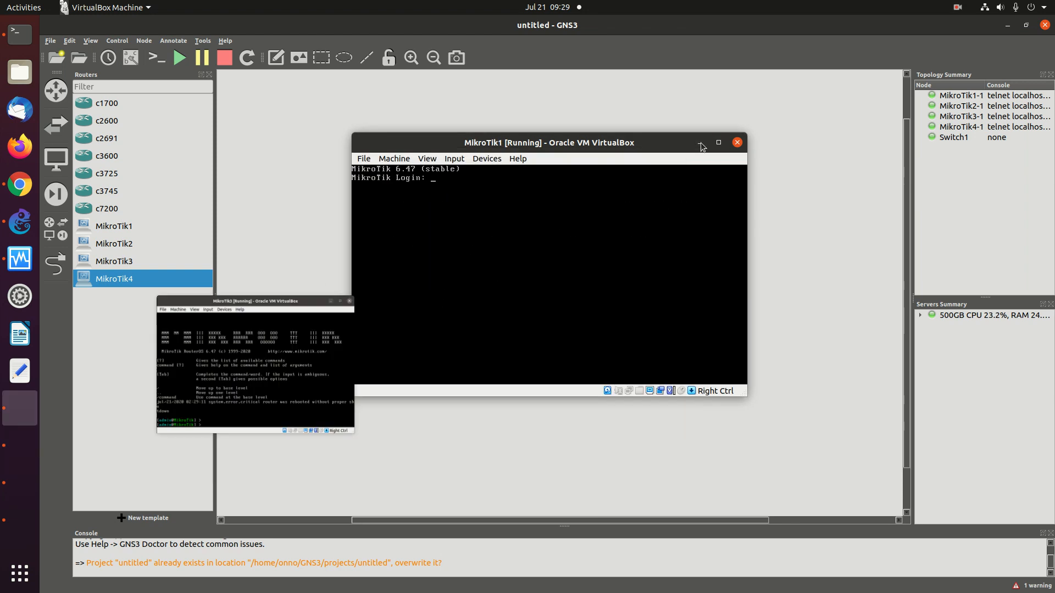
pyautogui.click(570, 194)
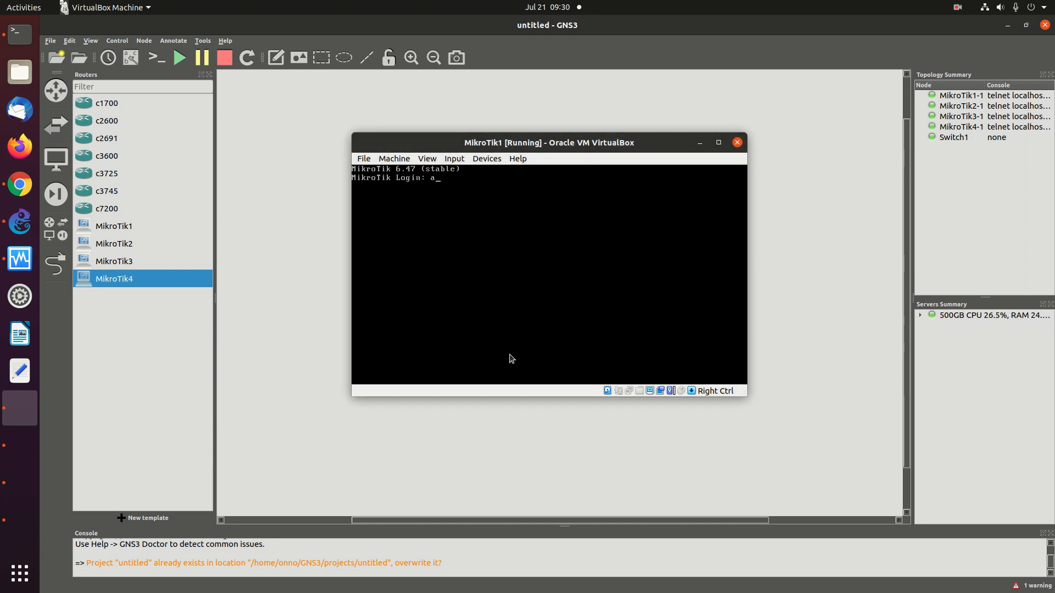
pyautogui.write('in')
pyautogui.press('Return')
pyautogui.press('Return')
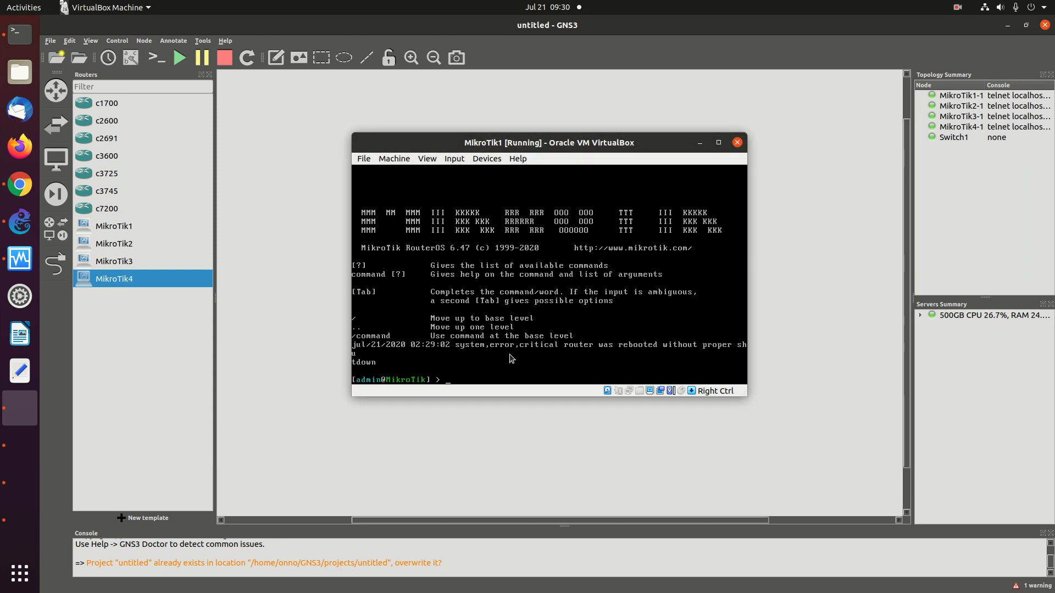
pyautogui.press('Return')
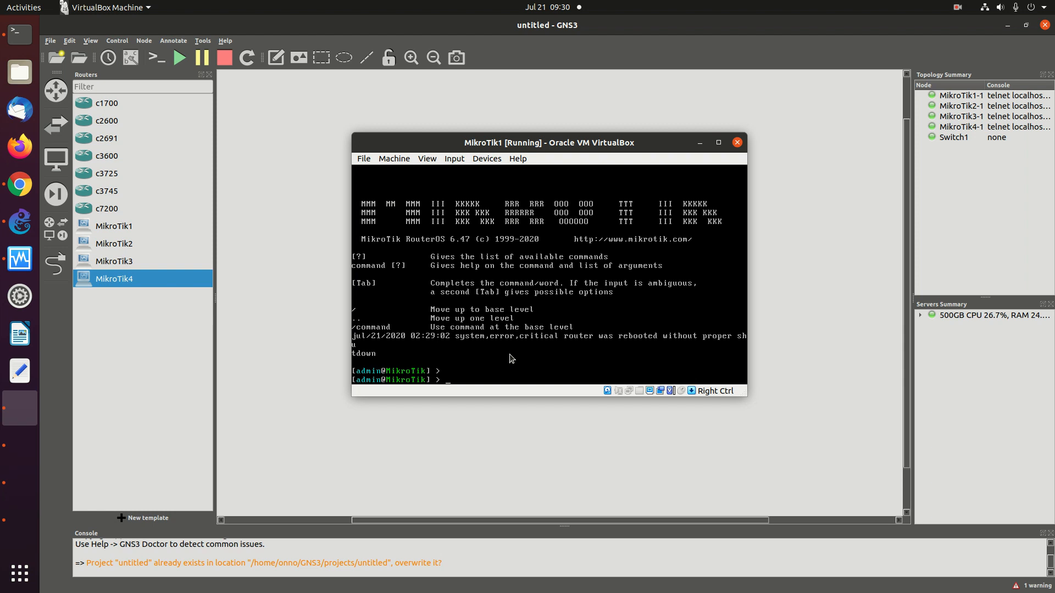
pyautogui.click(700, 144)
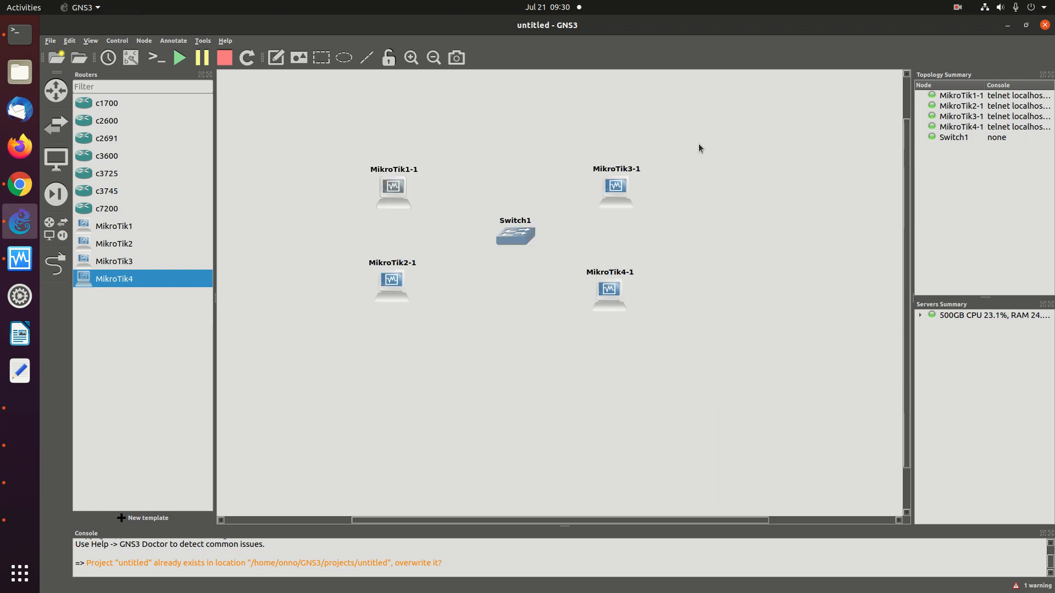
# Open a console on MikroTik1-1 and log in as admin with an empty password
pyautogui.rightClick(391, 189)
pyautogui.click(409, 207)
pyautogui.write('admin')
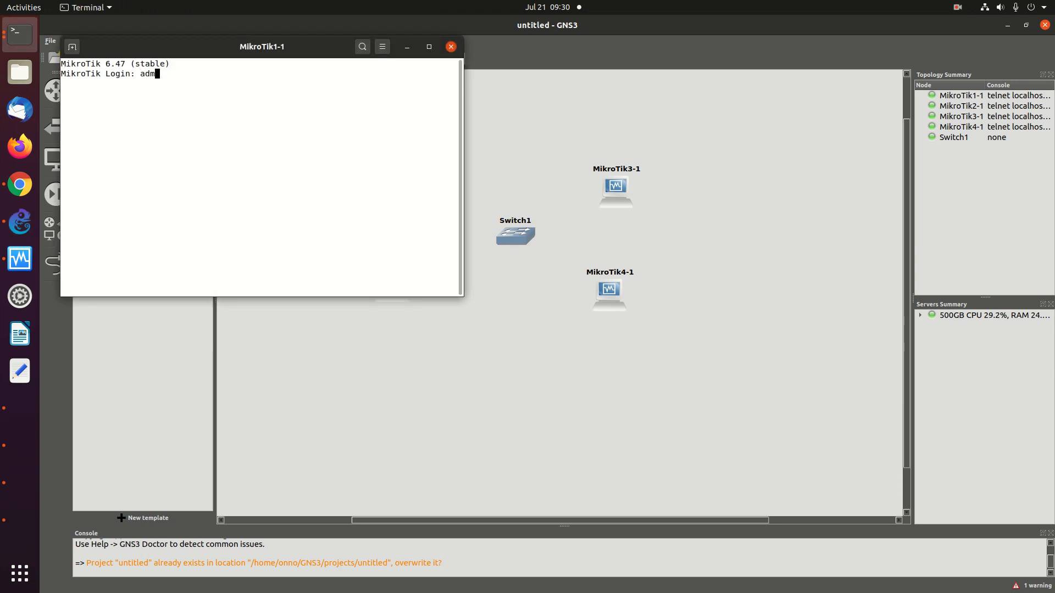
pyautogui.press('BackSpace')
pyautogui.press('BackSpace')
pyautogui.write('in')
pyautogui.press('Return')
pyautogui.press('Return')
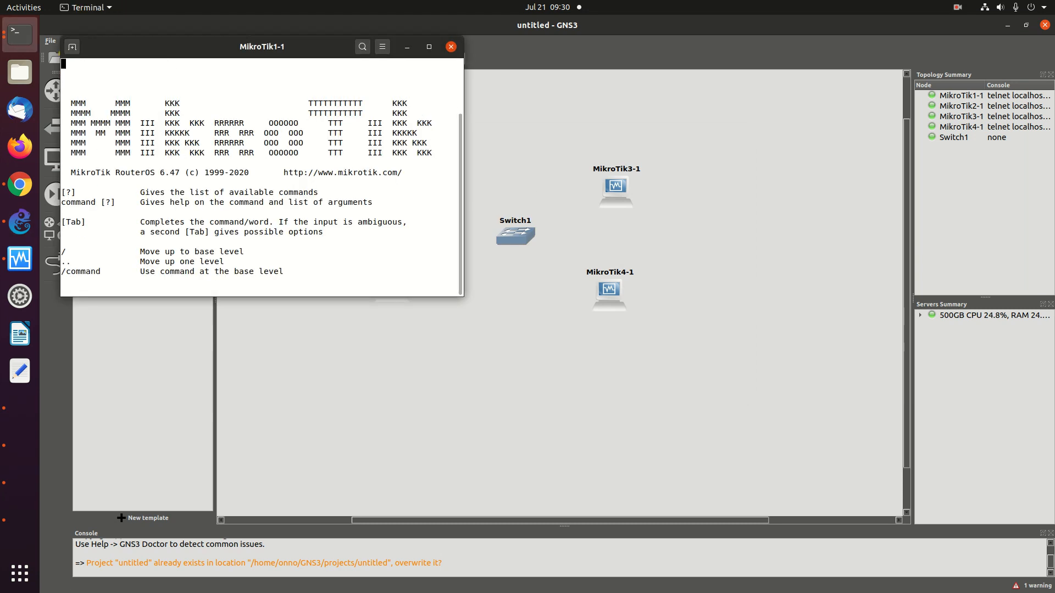
pyautogui.press('Return')
pyautogui.press('Return')
pyautogui.press('Return')
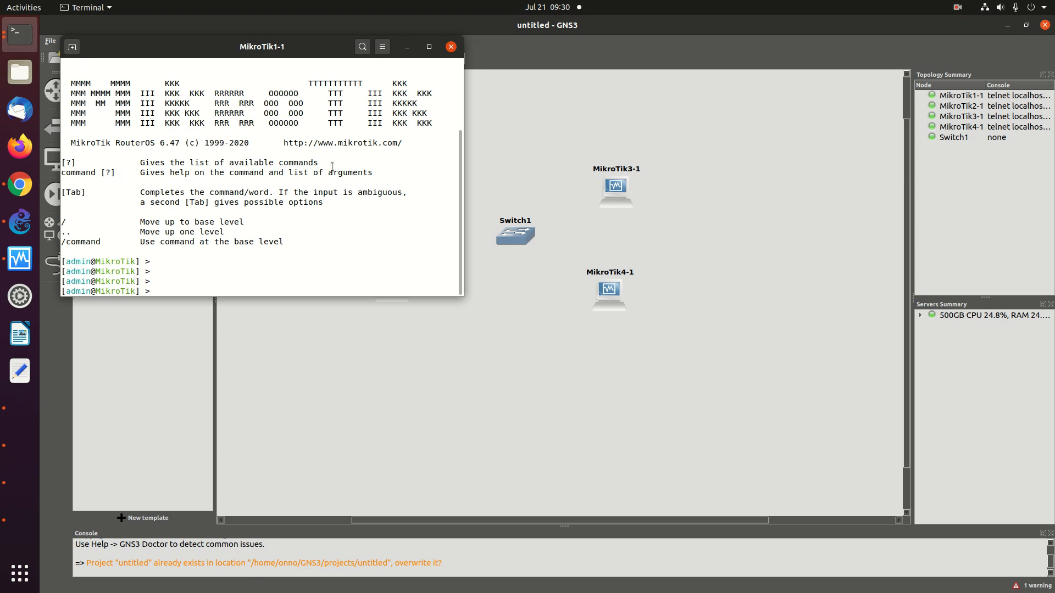
# Run /interface print to list MikroTik1-1's interfaces ether1 through ether8
pyautogui.write('/interface')
pyautogui.press('Tab')
pyautogui.press('Tab')
pyautogui.press('Tab')
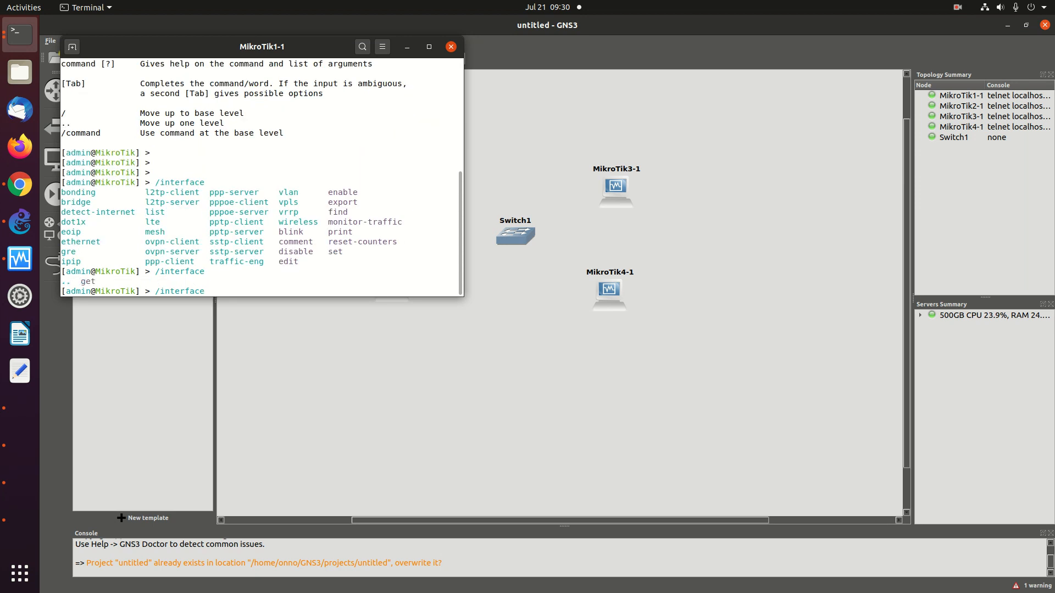
pyautogui.write('print')
pyautogui.press('Return')
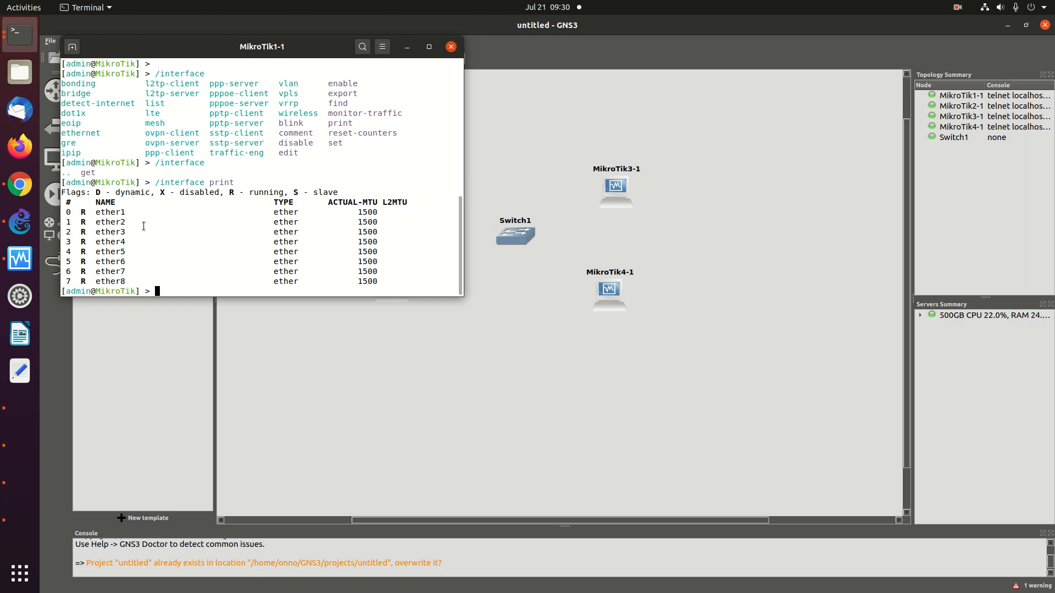
pyautogui.click(473, 361)
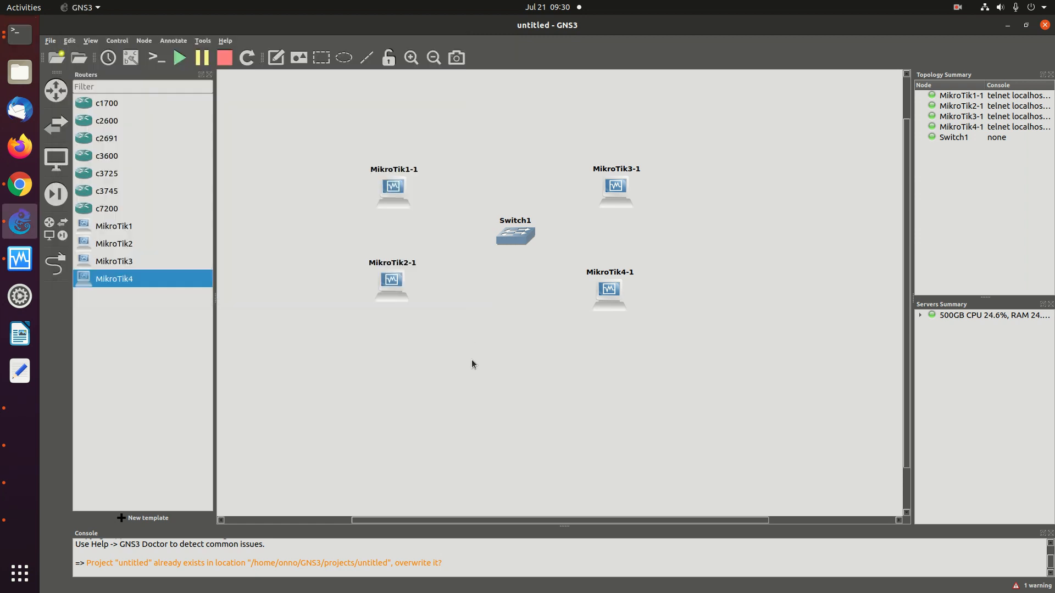
pyautogui.click(22, 184)
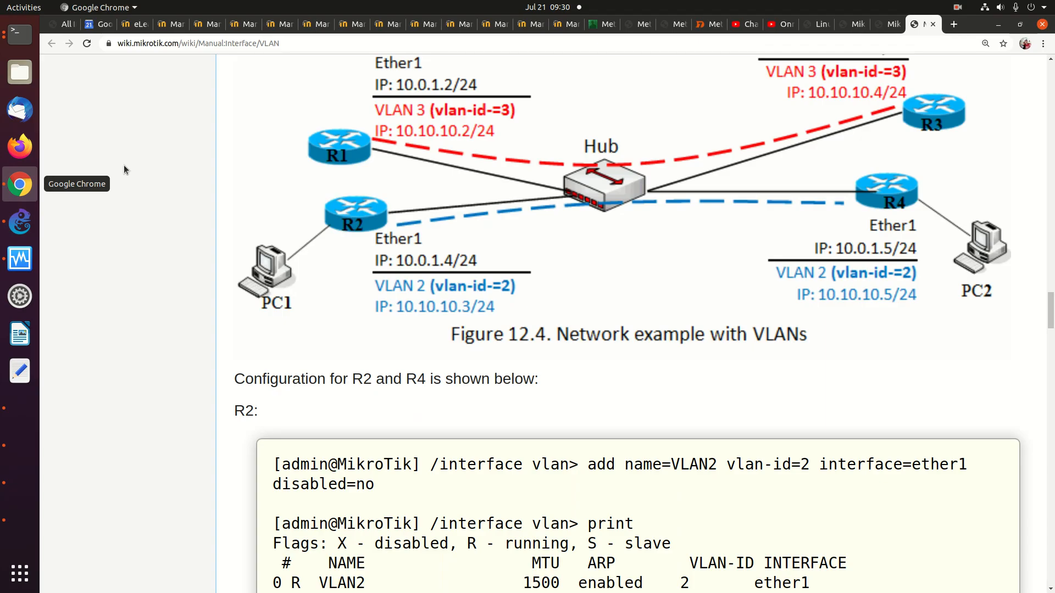
pyautogui.scroll(-4, 511, 352)
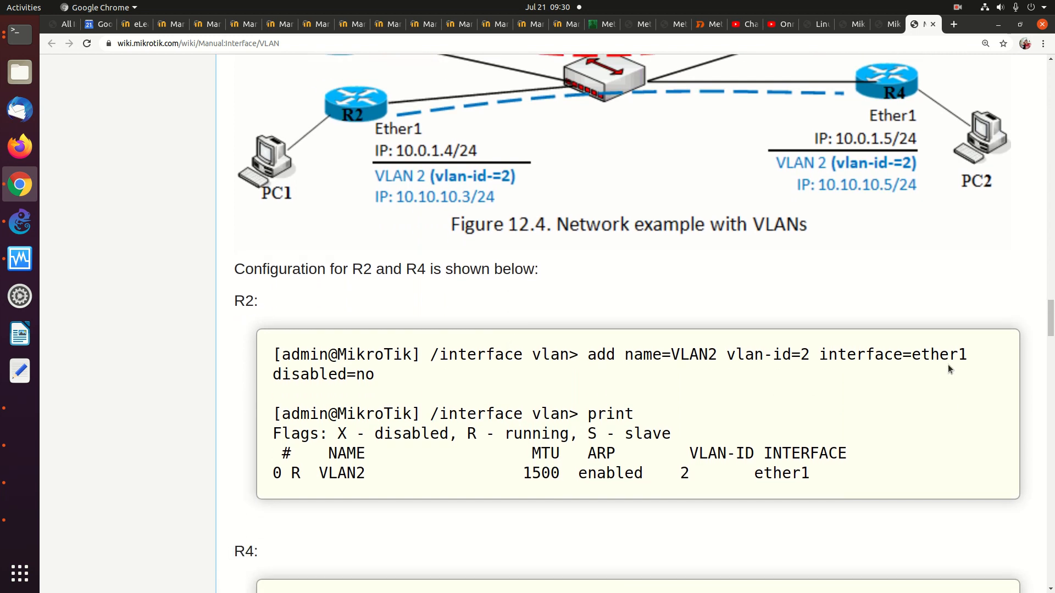
pyautogui.scroll(-12, 949, 368)
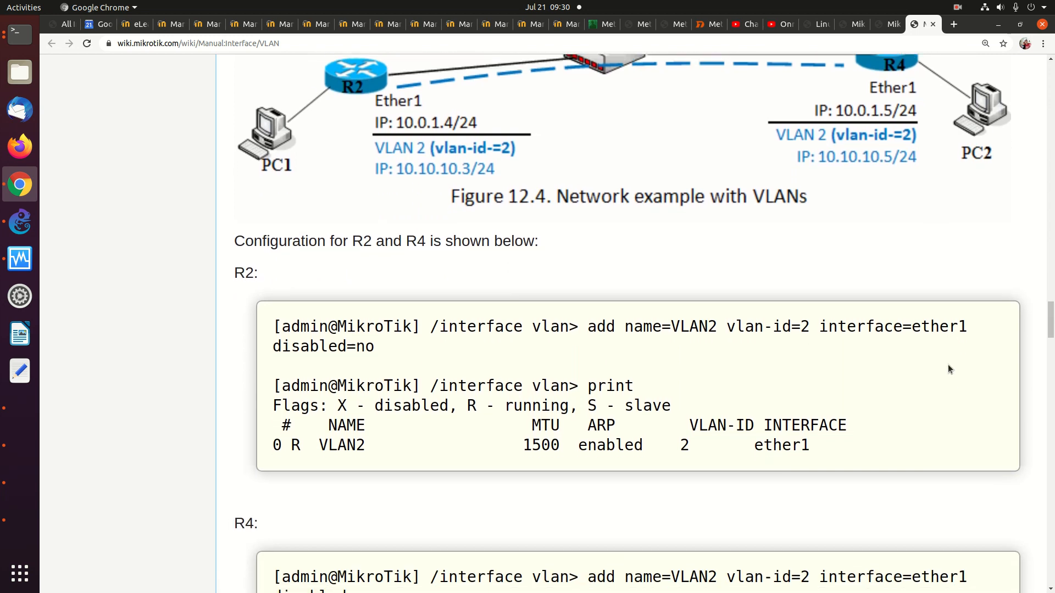
pyautogui.scroll(-6, 948, 365)
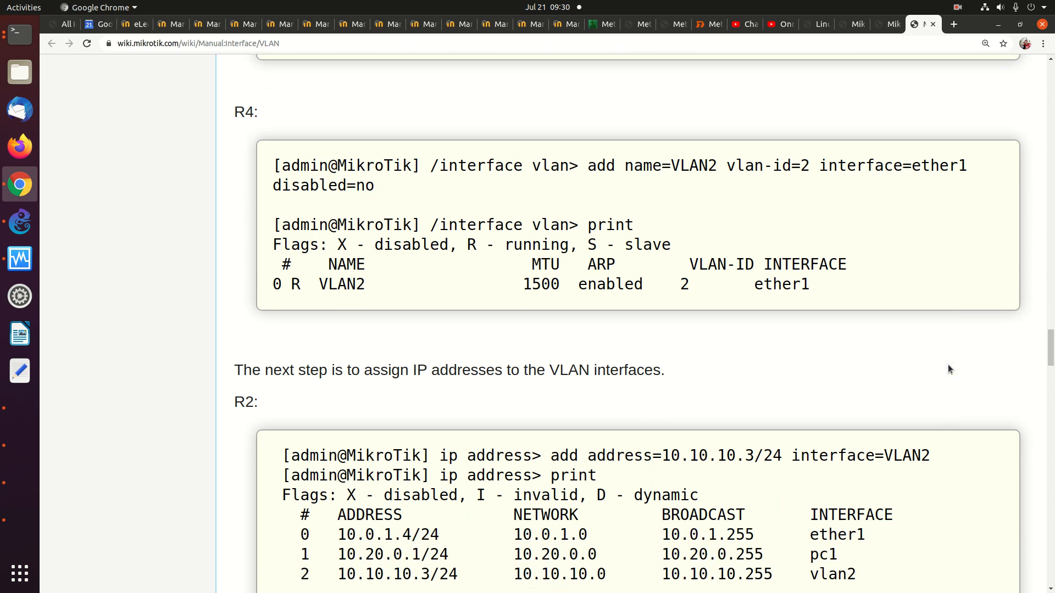
pyautogui.scroll(4, 948, 364)
pyautogui.scroll(-5, 967, 161)
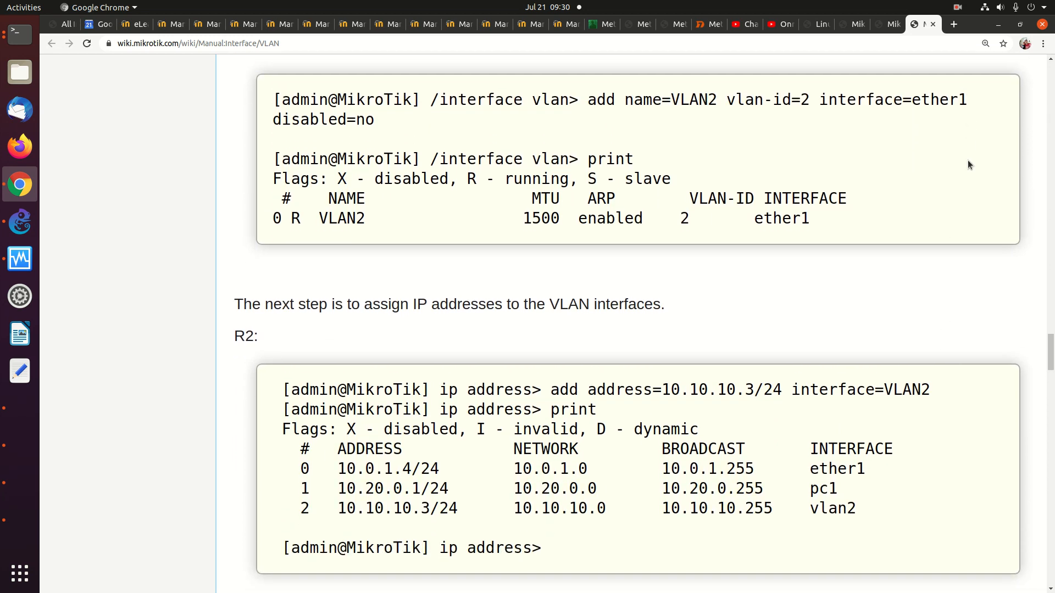
pyautogui.scroll(-1, 968, 164)
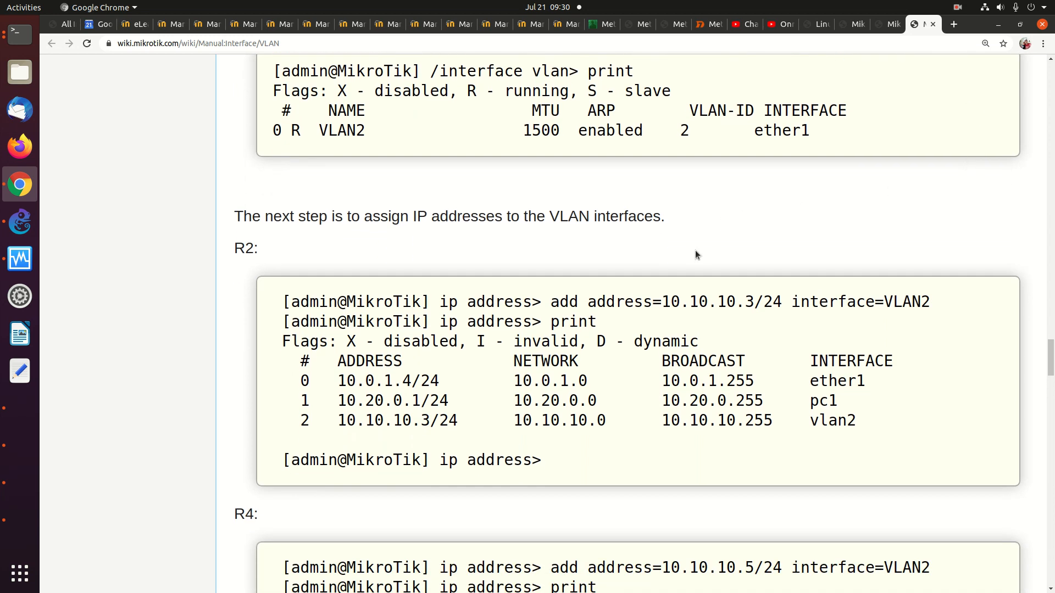
pyautogui.scroll(5, 695, 249)
pyautogui.scroll(16, 694, 250)
pyautogui.scroll(2, 696, 250)
pyautogui.scroll(-1, 696, 250)
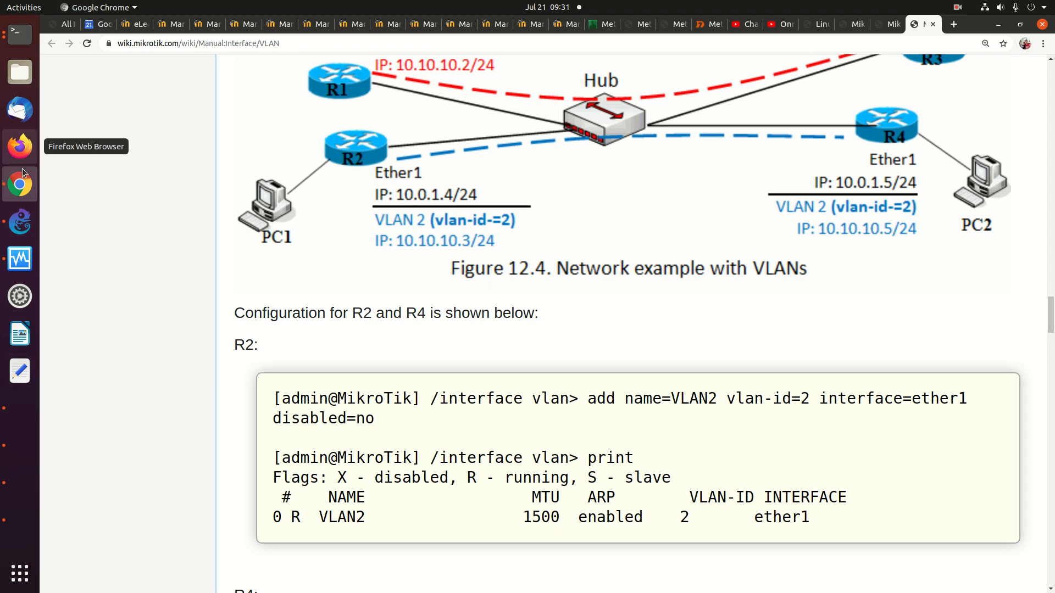
pyautogui.click(20, 222)
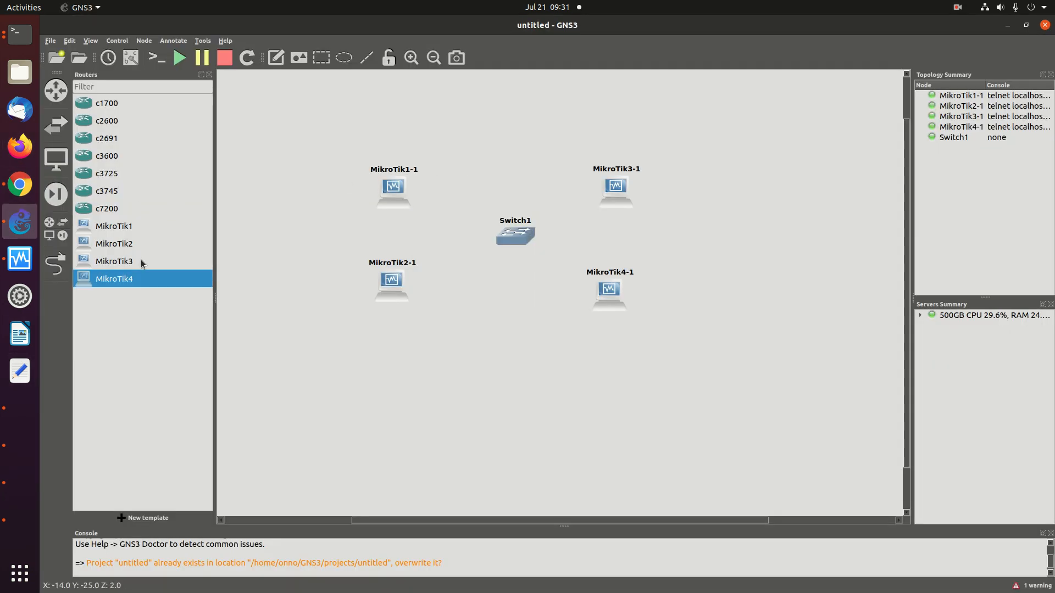
# Cable MikroTik1-1 and MikroTik2-1 Ethernet0 to Switch1, with MikroTik2-1 on Ethernet1
pyautogui.click(55, 264)
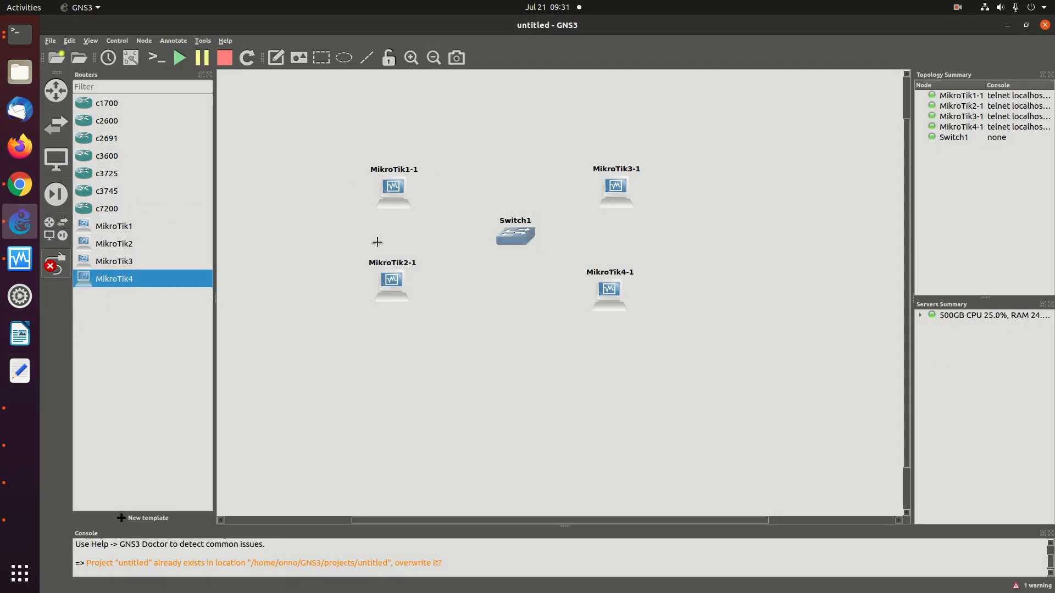
pyautogui.click(398, 192)
pyautogui.click(429, 196)
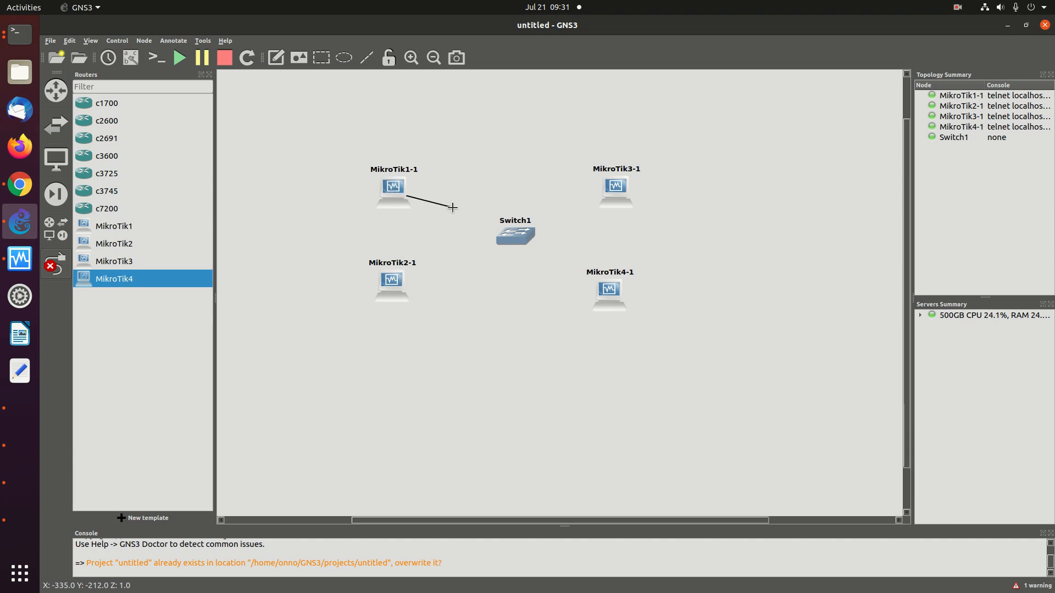
pyautogui.click(509, 234)
pyautogui.click(526, 240)
pyautogui.click(394, 291)
pyautogui.click(414, 304)
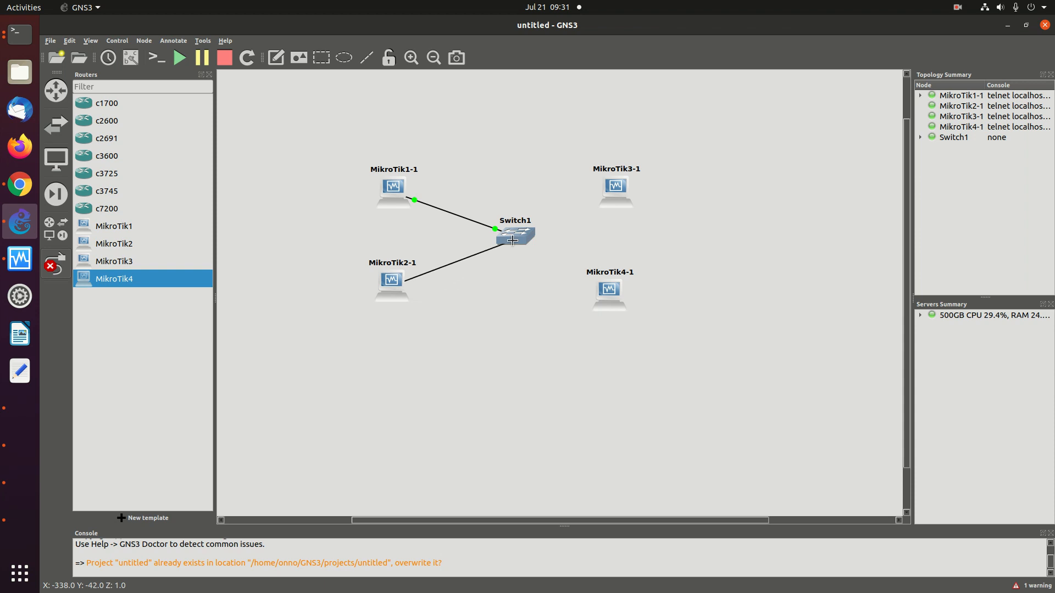
pyautogui.click(514, 237)
pyautogui.click(529, 259)
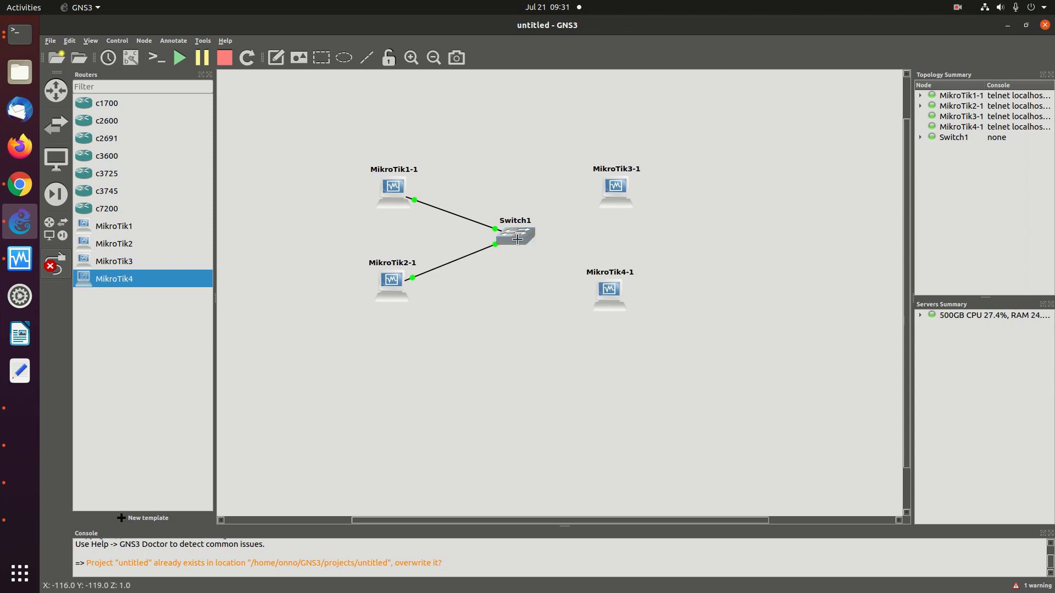
# Link Switch1 Ethernet2 to MikroTik4-1 Ethernet0 and Switch1 Ethernet3 to MikroTik3-1 Ethernet0
pyautogui.click(519, 240)
pyautogui.click(542, 273)
pyautogui.click(609, 288)
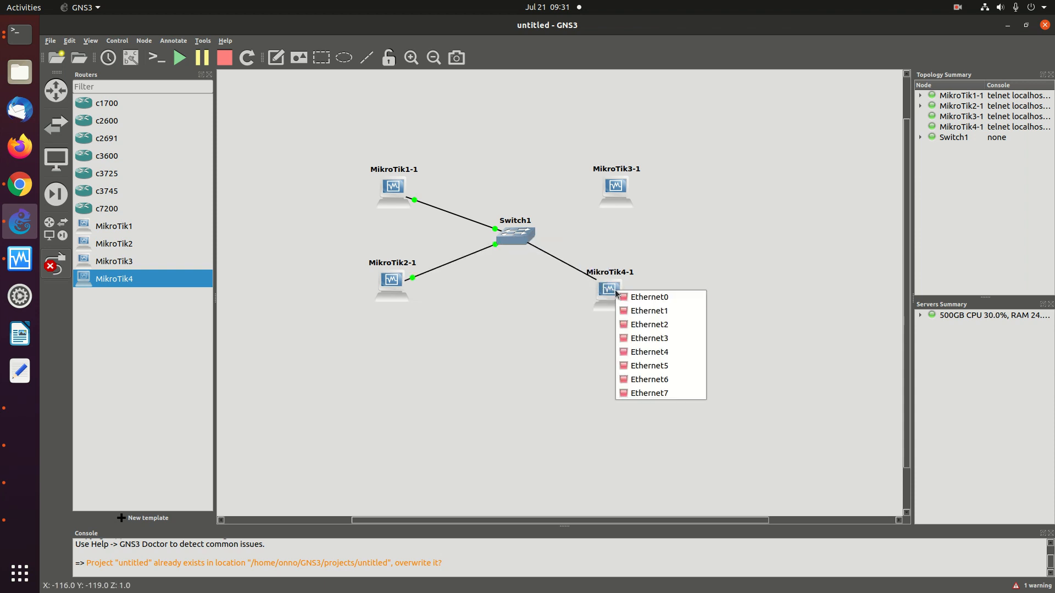
pyautogui.click(635, 300)
pyautogui.click(518, 230)
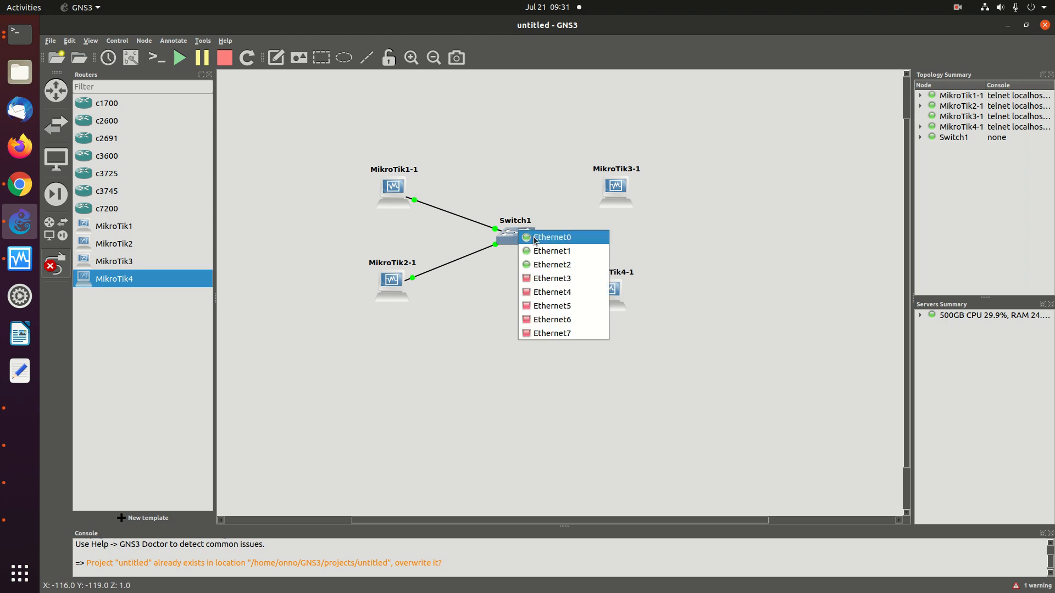
pyautogui.click(552, 277)
pyautogui.click(616, 191)
pyautogui.click(648, 198)
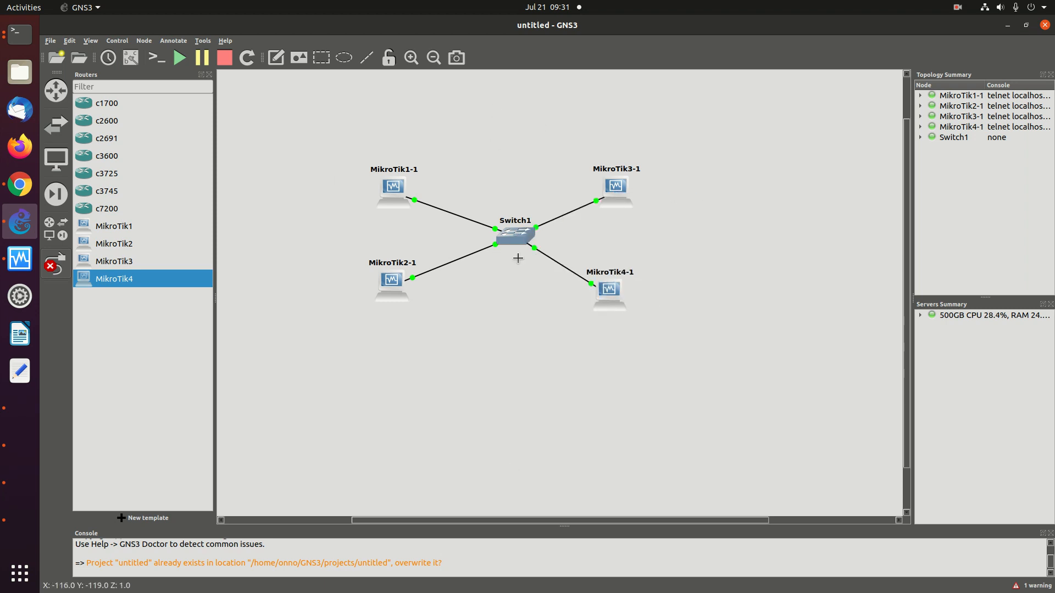
pyautogui.press('Escape')
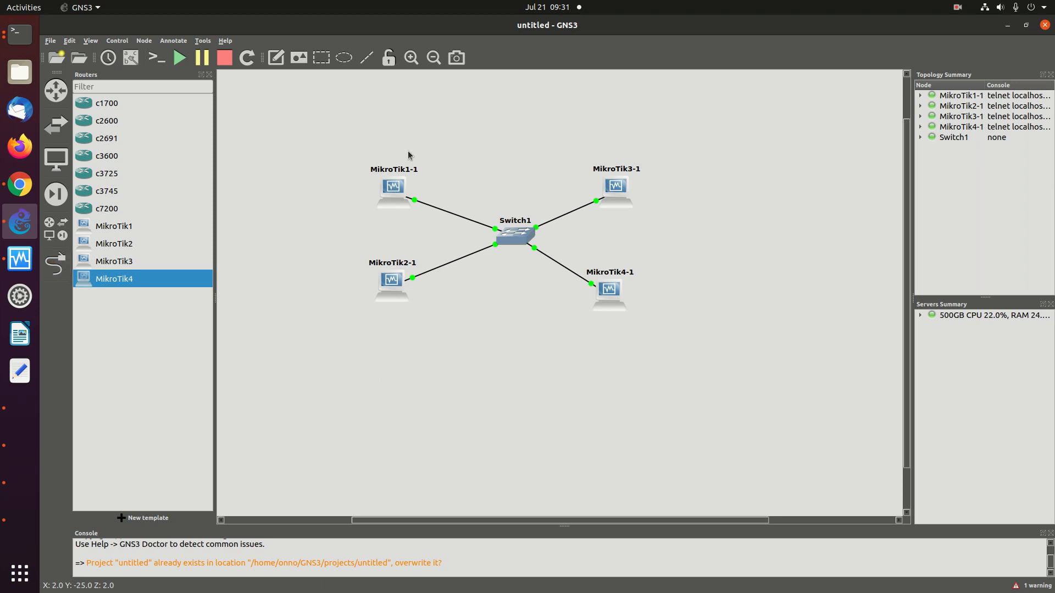
pyautogui.moveTo(388, 190)
pyautogui.click(25, 36)
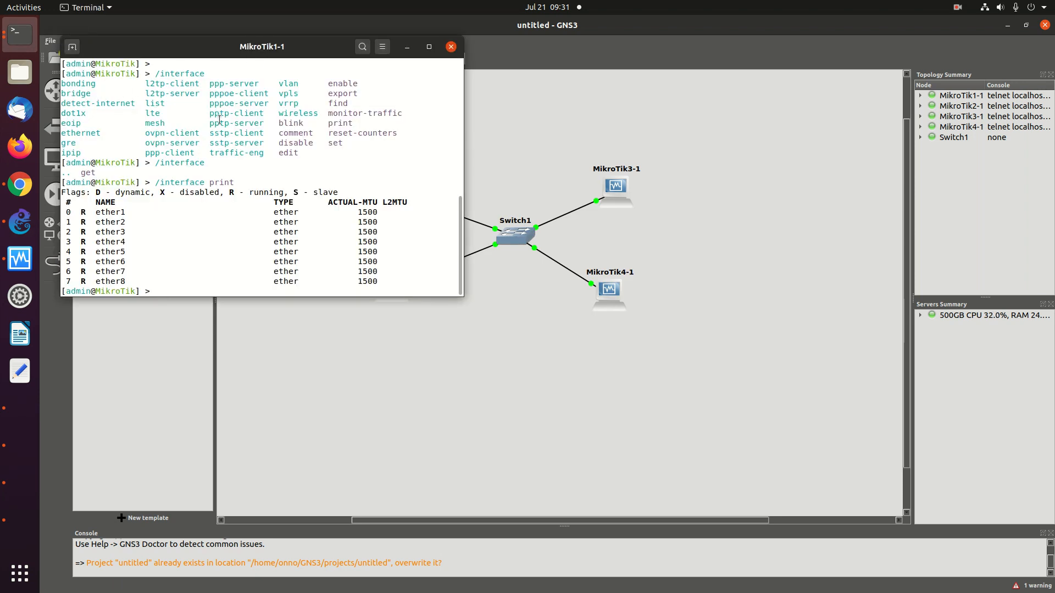
pyautogui.click(528, 183)
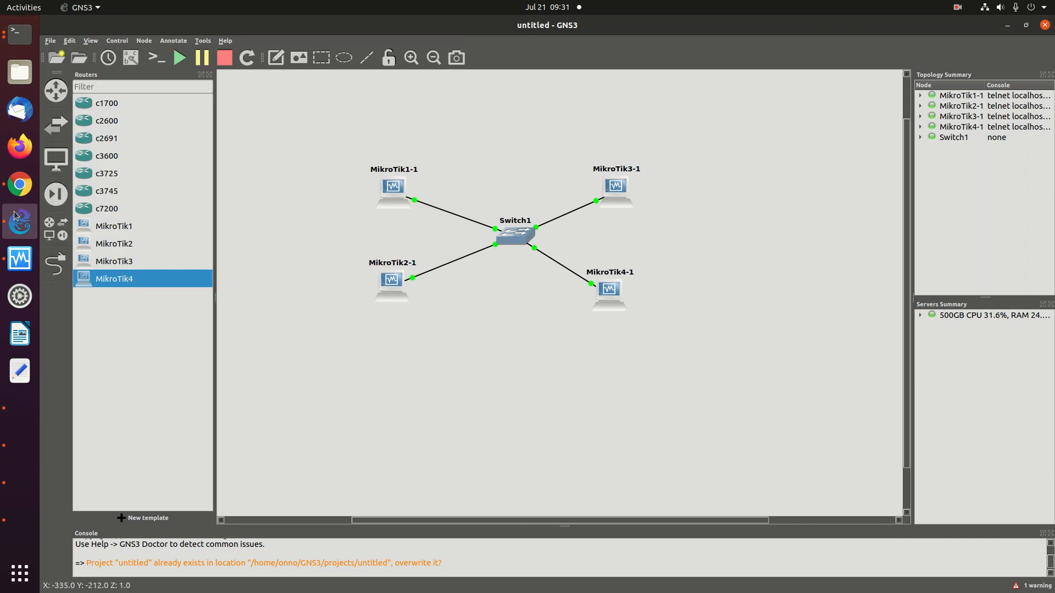
# Review the wiki's VLAN2 example (vlan-id=2 on ether1 for R2 and R4), then return to GNS3
pyautogui.click(20, 185)
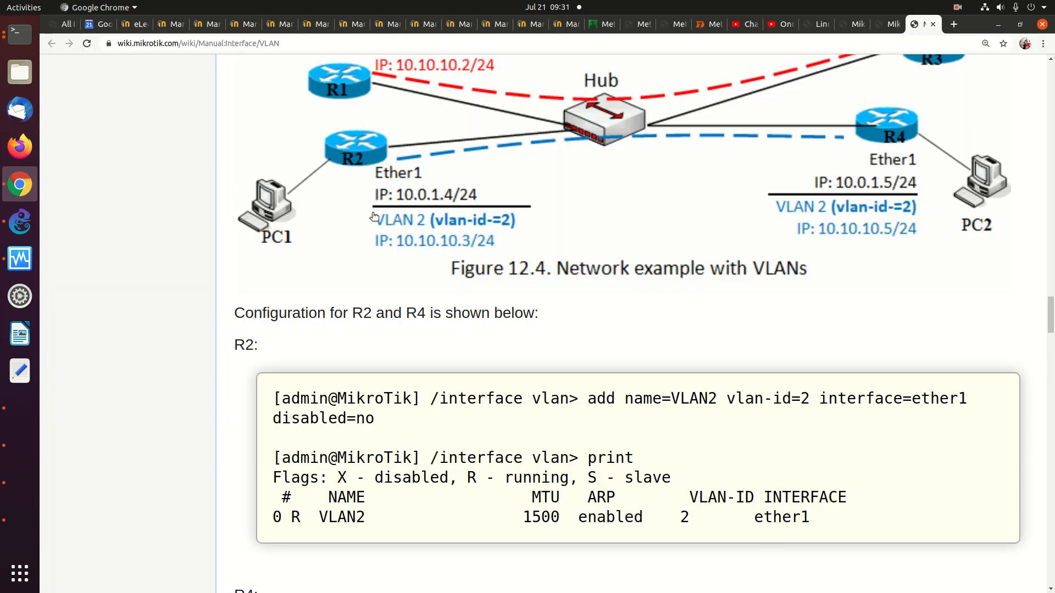
pyautogui.scroll(1, 375, 216)
pyautogui.scroll(4, 374, 216)
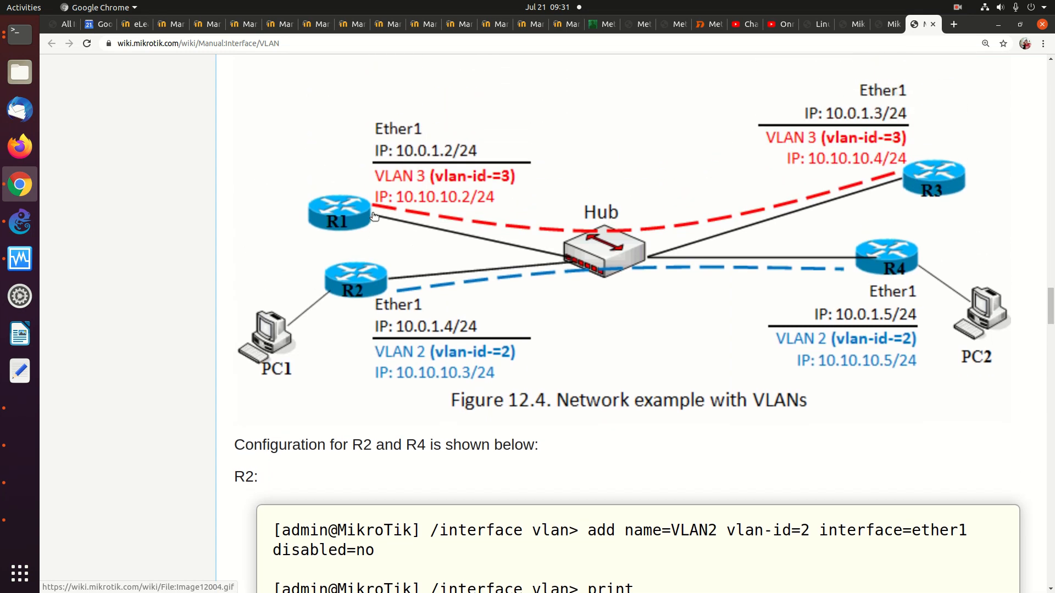
pyautogui.scroll(1, 374, 216)
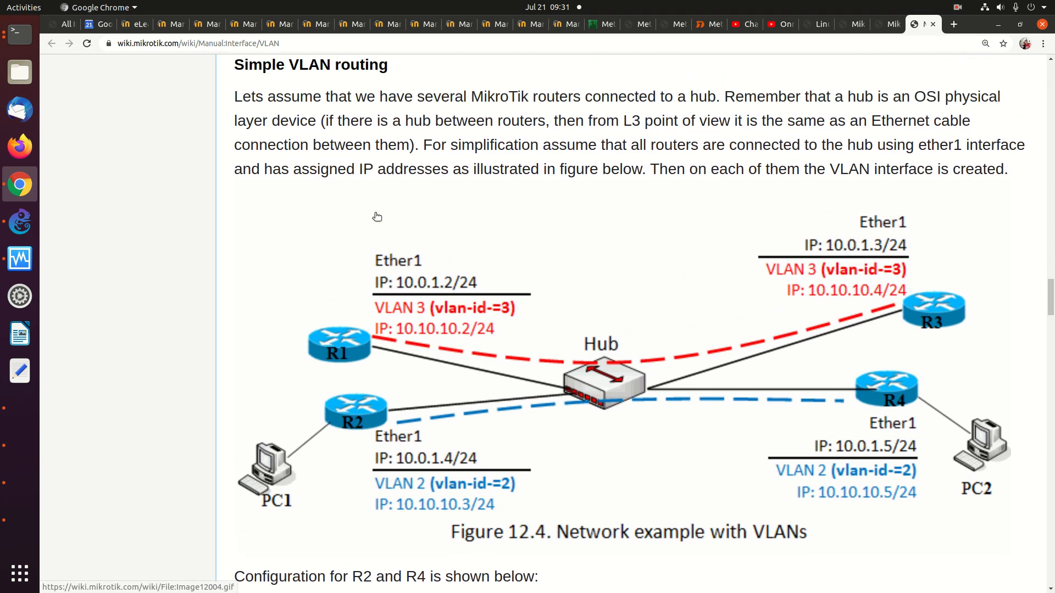
pyautogui.scroll(-10, 520, 313)
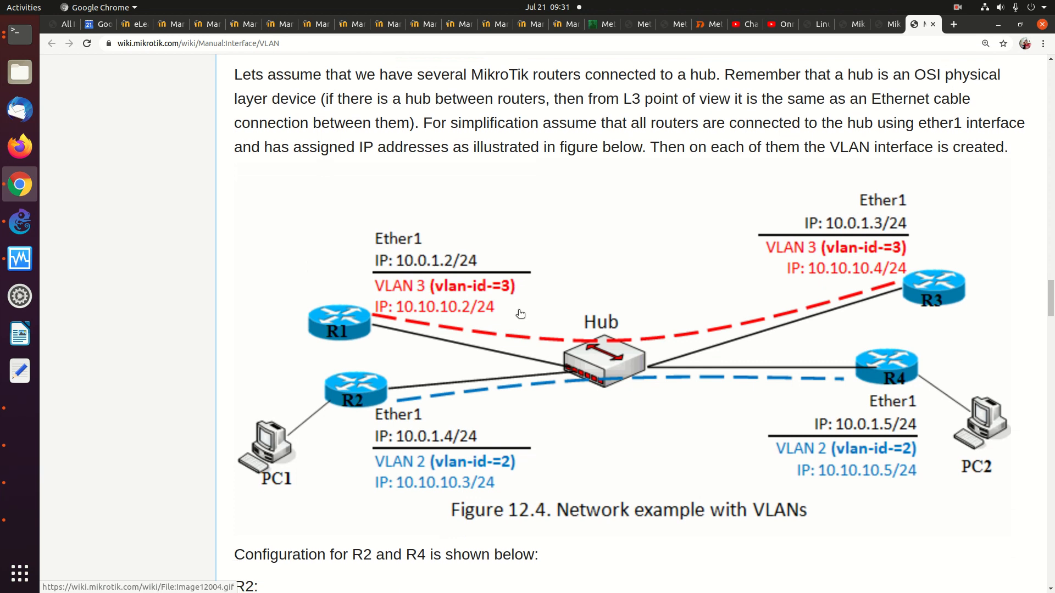
pyautogui.scroll(1, 518, 311)
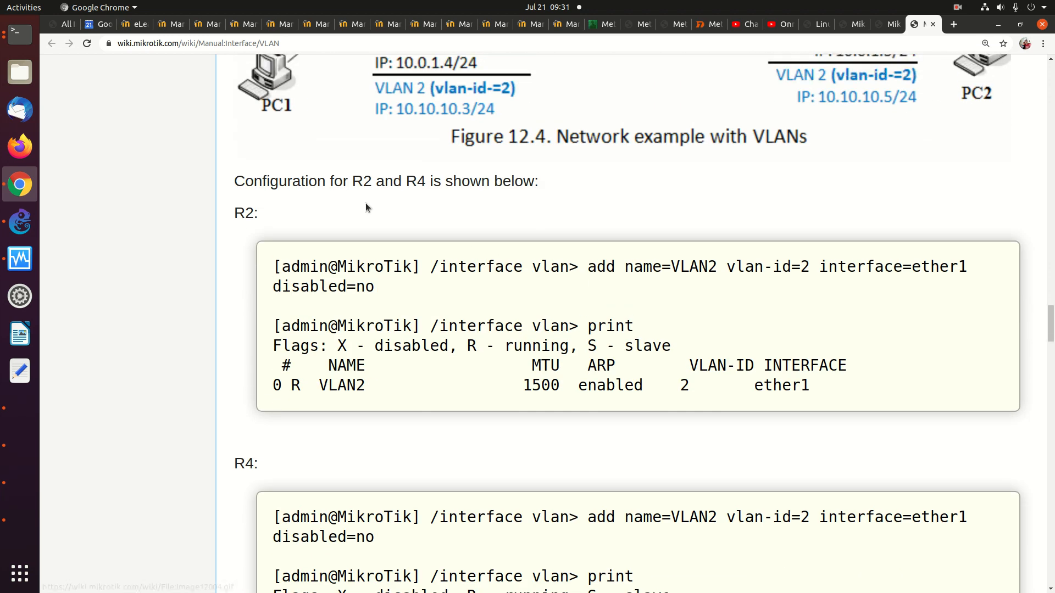
pyautogui.scroll(2, 365, 203)
pyautogui.scroll(1, 368, 207)
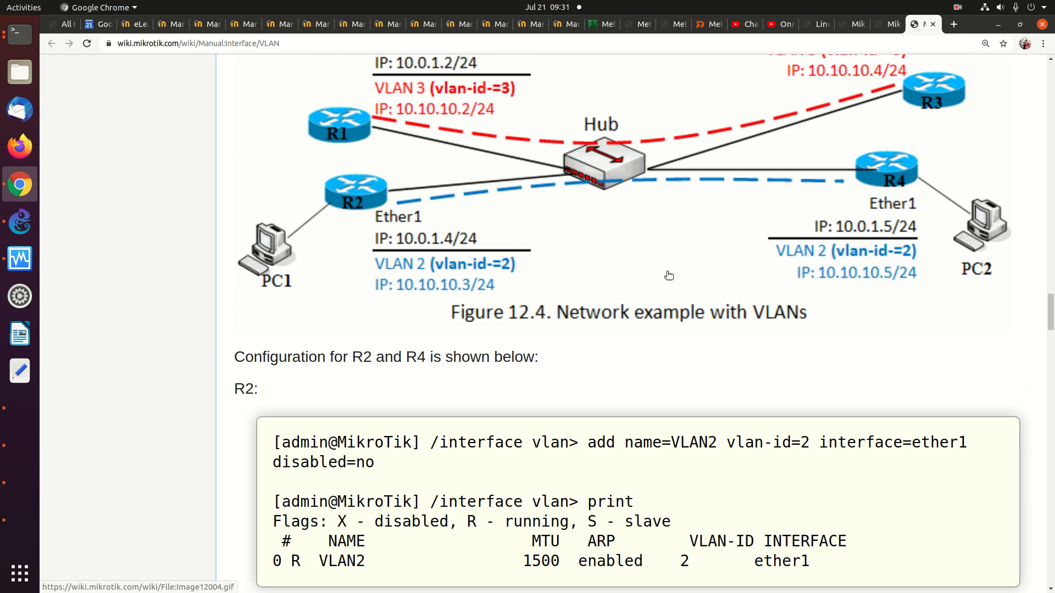
pyautogui.scroll(-2, 667, 274)
pyautogui.scroll(-1, 667, 276)
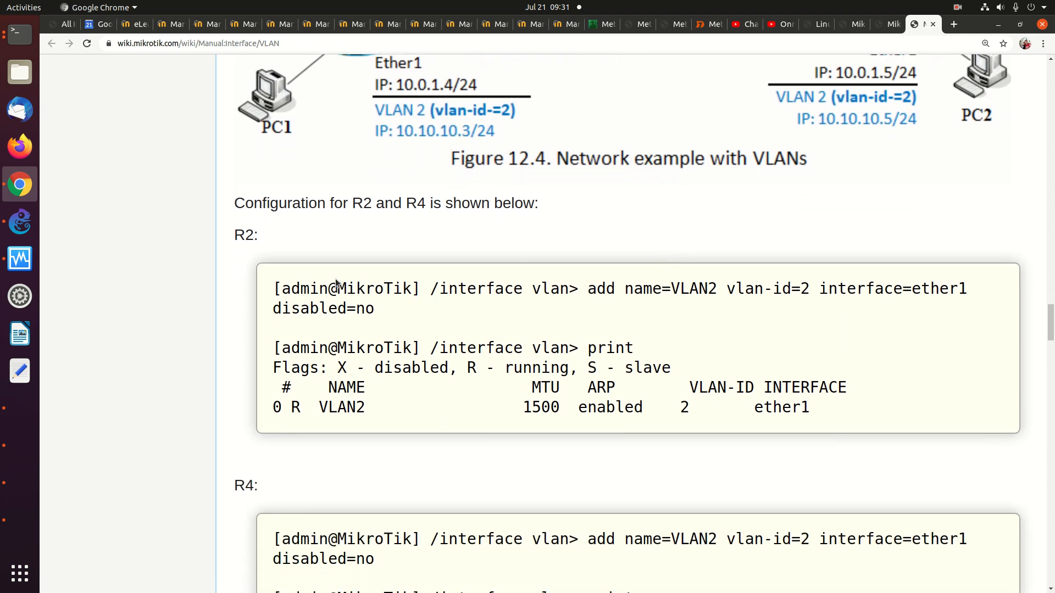
pyautogui.click(20, 222)
# Open a console on MikroTik2-1, log in as admin, then bring up the VLAN wiki page
pyautogui.rightClick(389, 286)
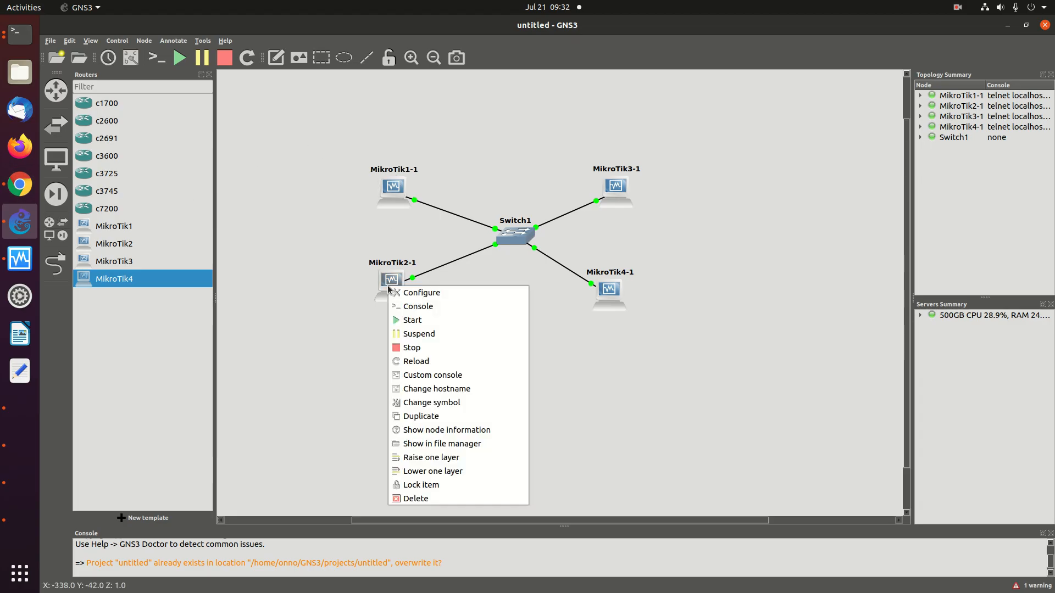
pyautogui.click(410, 309)
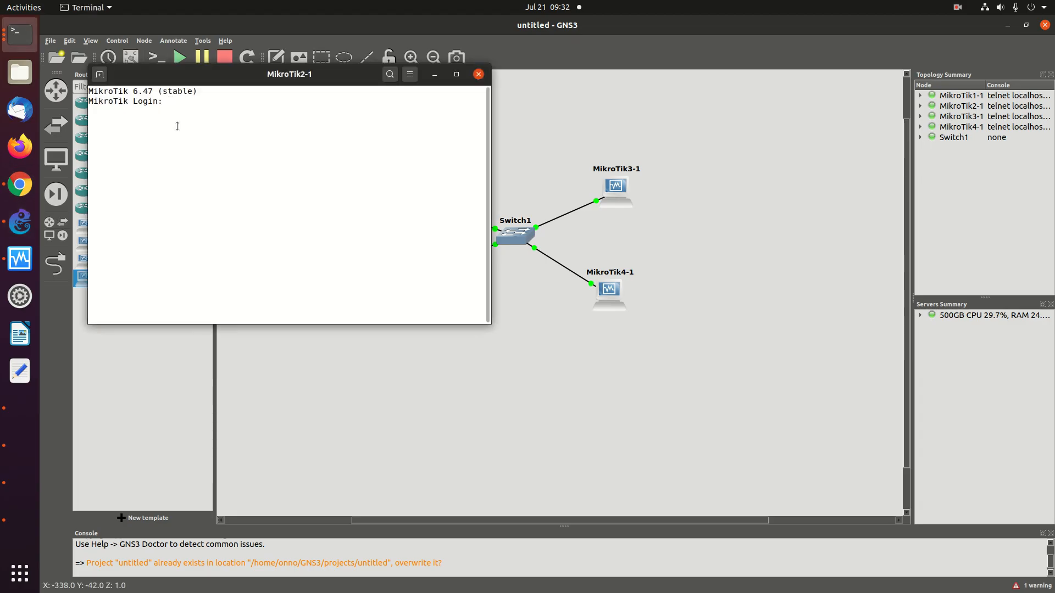
pyautogui.write('admin')
pyautogui.press('Return')
pyautogui.press('Return')
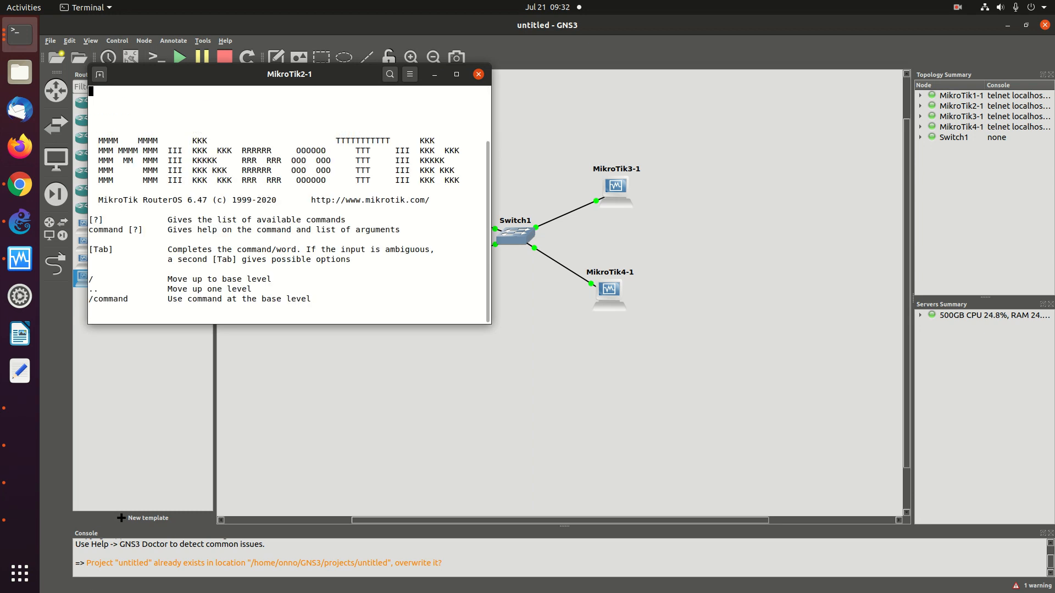
pyautogui.click(541, 312)
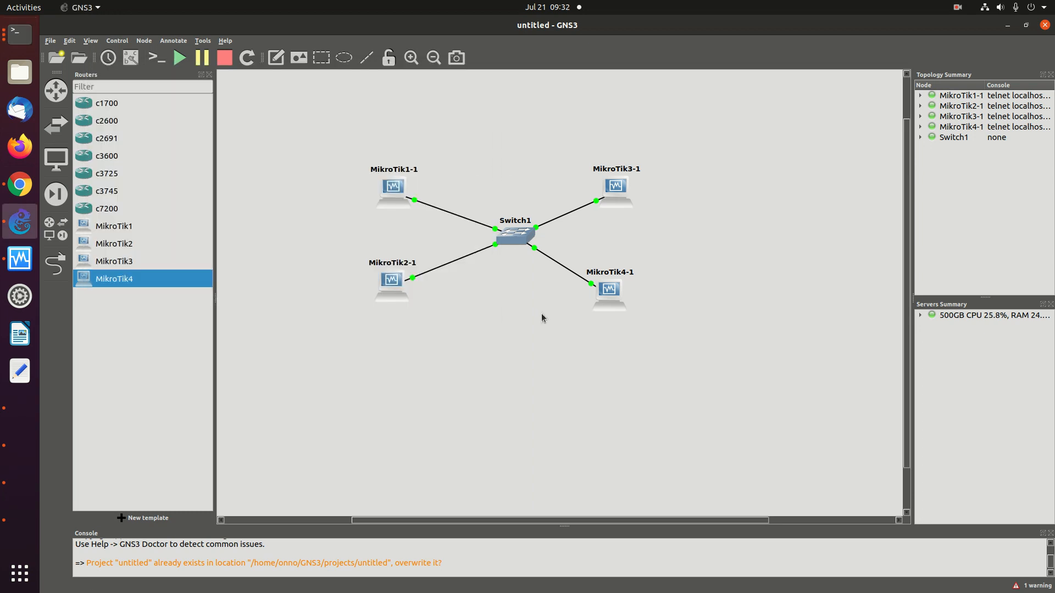
pyautogui.click(19, 34)
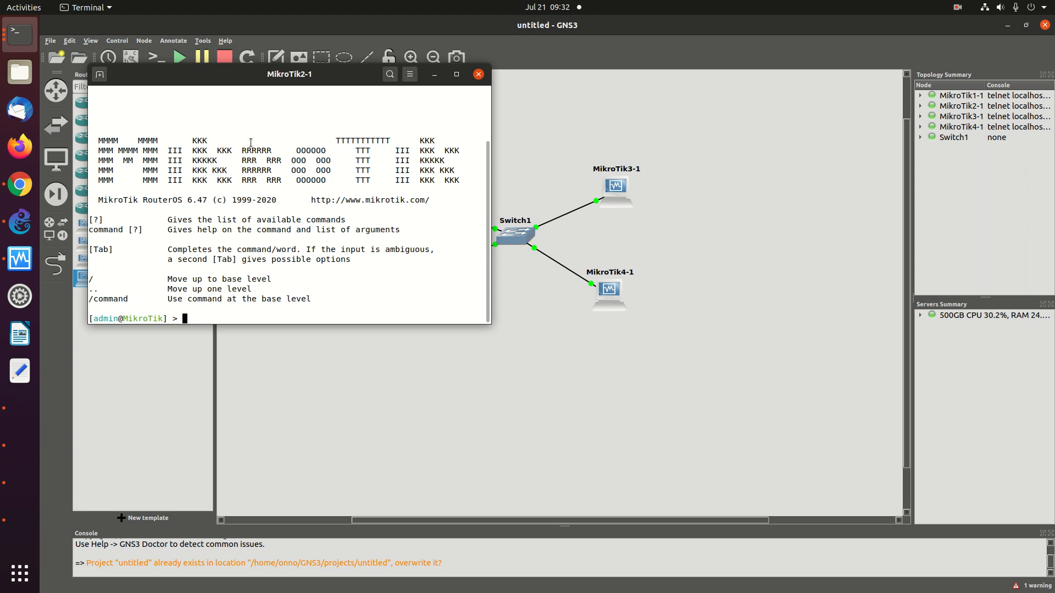
pyautogui.click(19, 184)
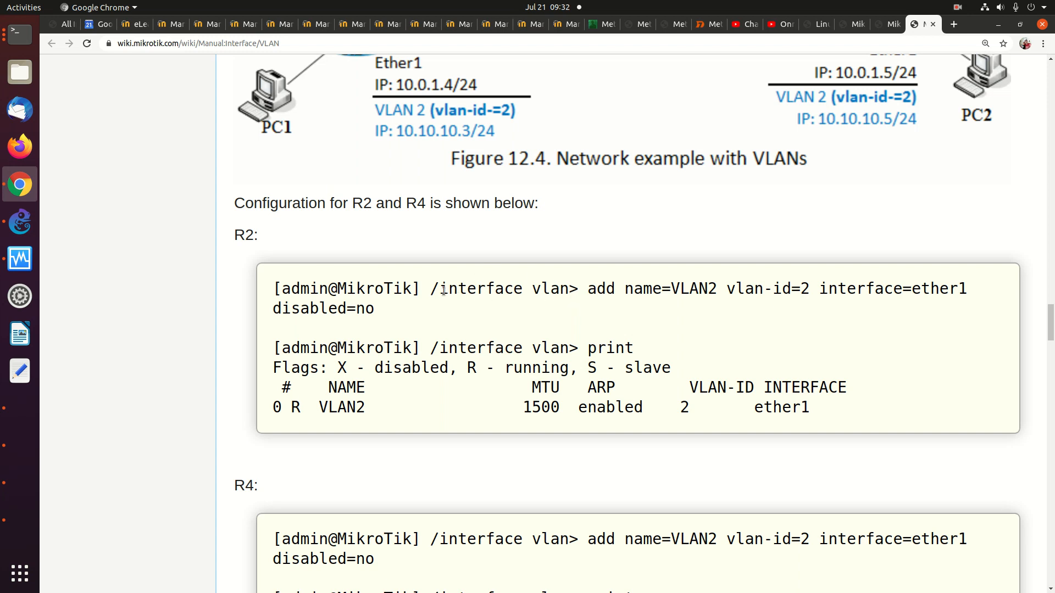
# Copy '/interface vlan' from the wiki's R2 example and run it on MikroTik2-1
pyautogui.moveTo(425, 287); pyautogui.dragTo(572, 289)
pyautogui.rightClick(555, 290)
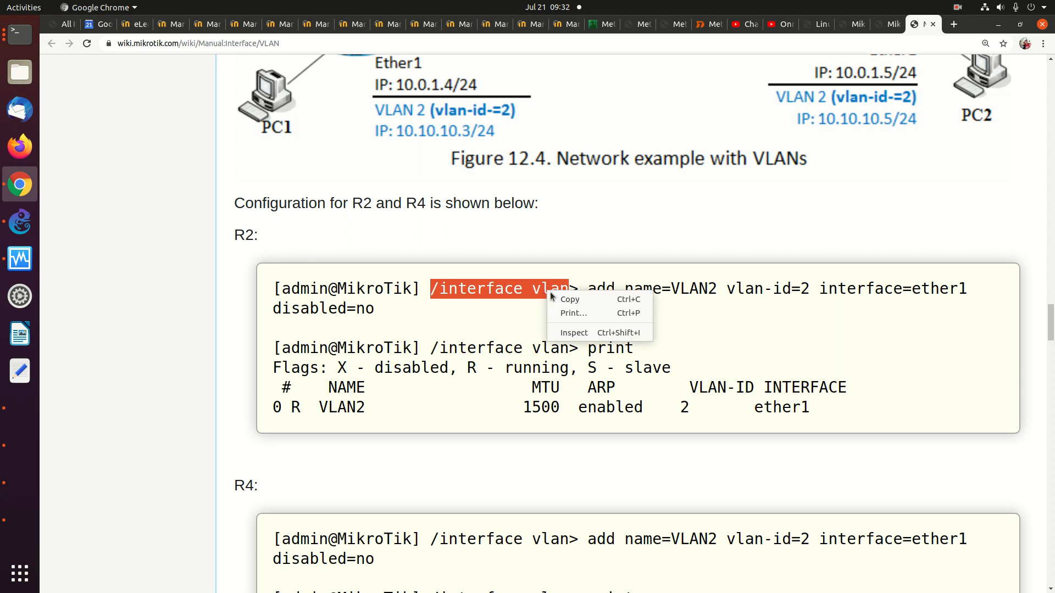
pyautogui.click(561, 298)
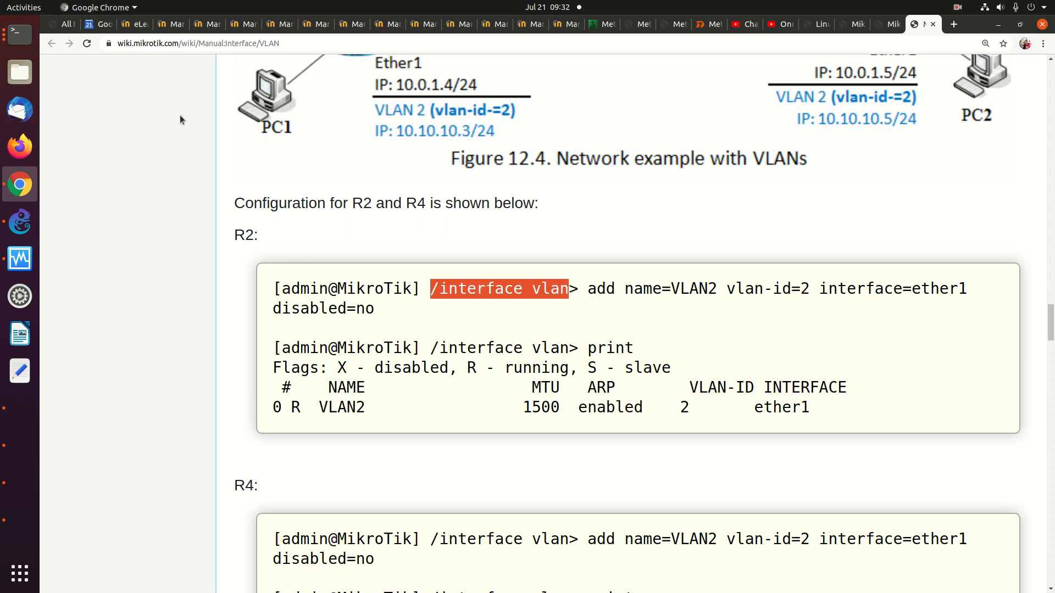
pyautogui.click(7, 40)
pyautogui.rightClick(283, 175)
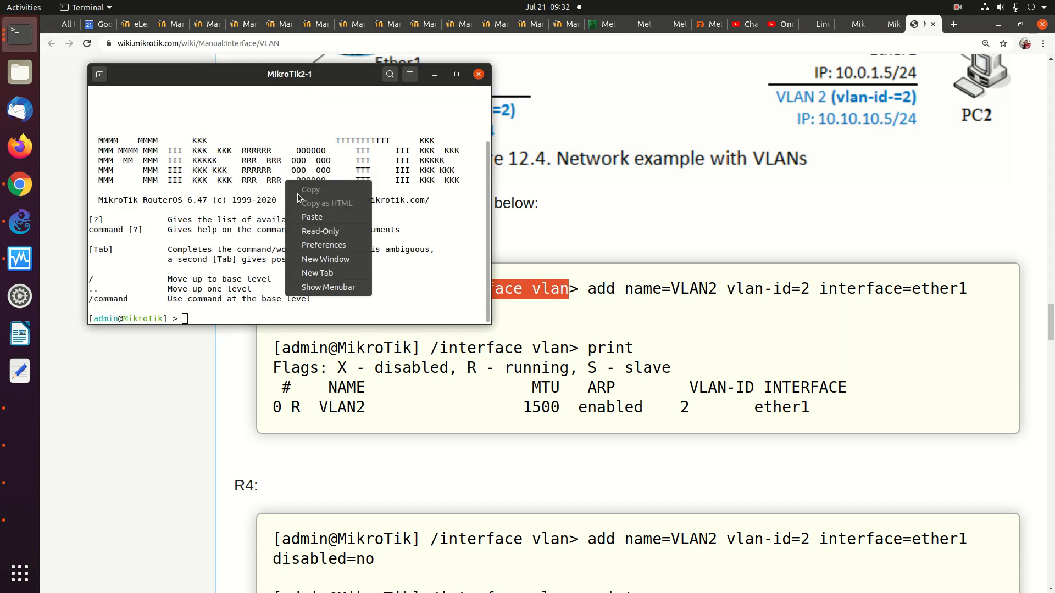
pyautogui.click(308, 213)
pyautogui.press('Return')
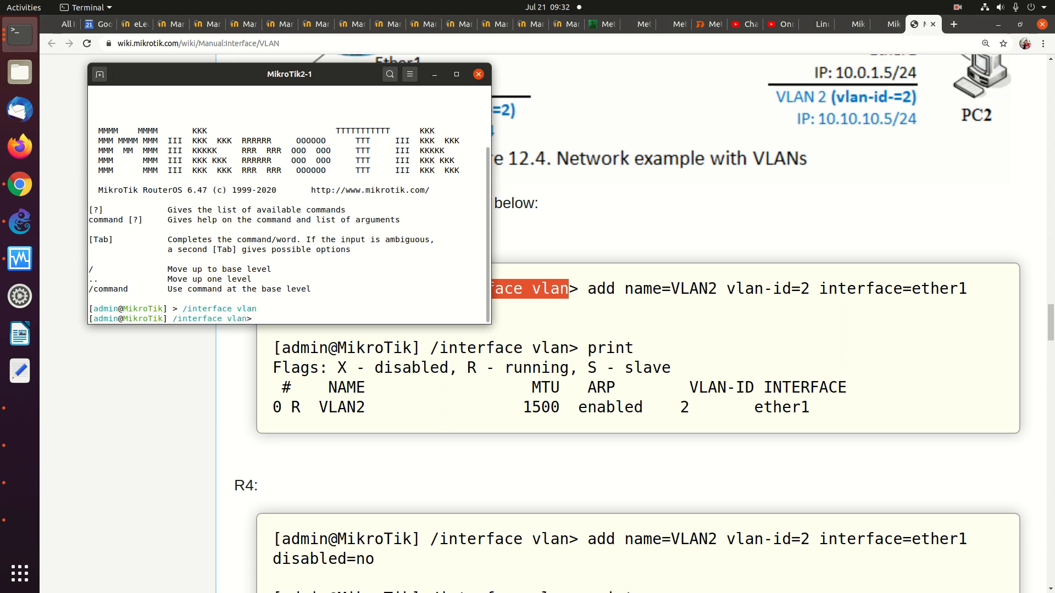
# Add VLAN2 with vlan-id 2 on ether1 from the wiki command, and print to confirm it
pyautogui.click(600, 296)
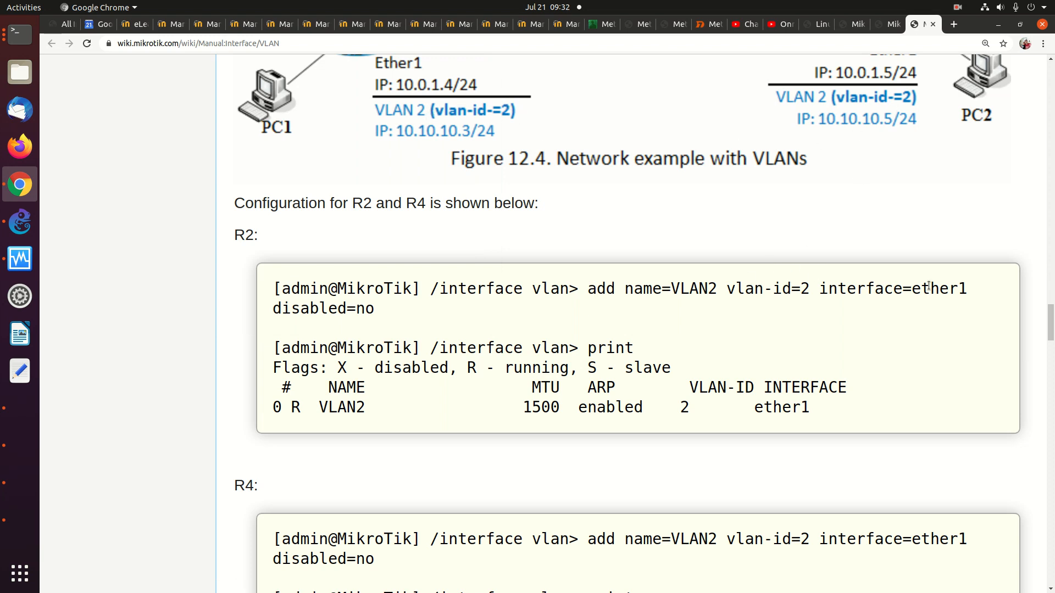
pyautogui.moveTo(589, 291); pyautogui.dragTo(505, 310)
pyautogui.moveTo(359, 308); pyautogui.dragTo(371, 309)
pyautogui.rightClick(361, 312)
pyautogui.click(384, 322)
pyautogui.click(35, 32)
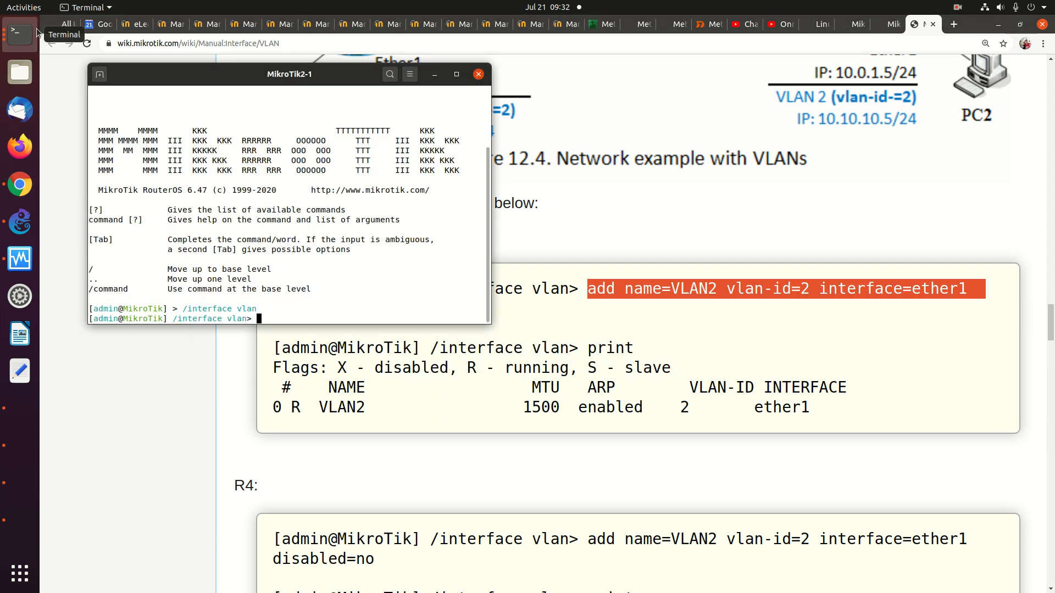
pyautogui.rightClick(258, 172)
pyautogui.click(287, 208)
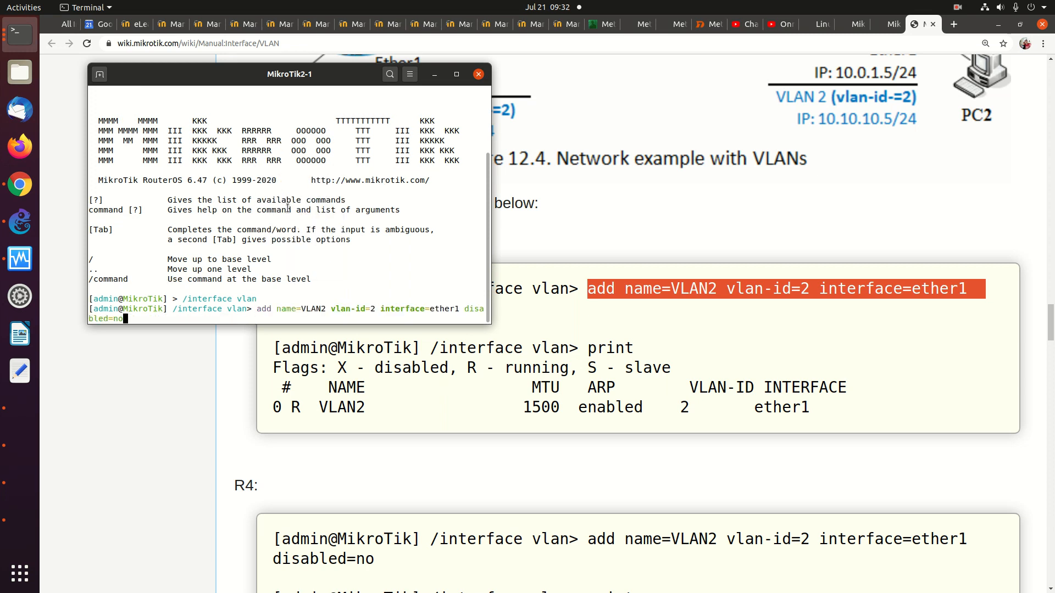
pyautogui.press('Return')
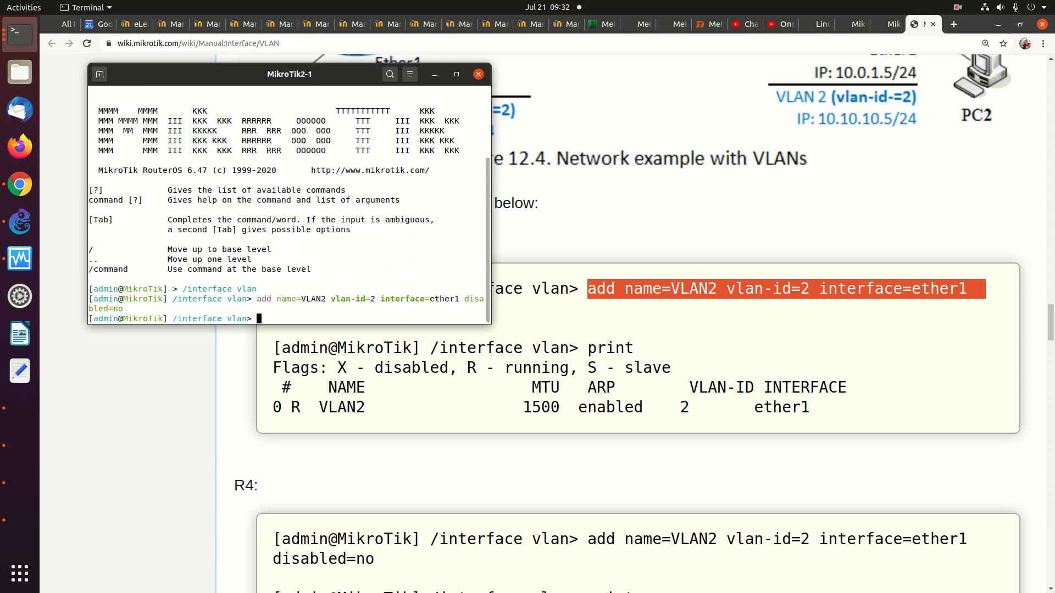
pyautogui.write('print')
pyautogui.press('Return')
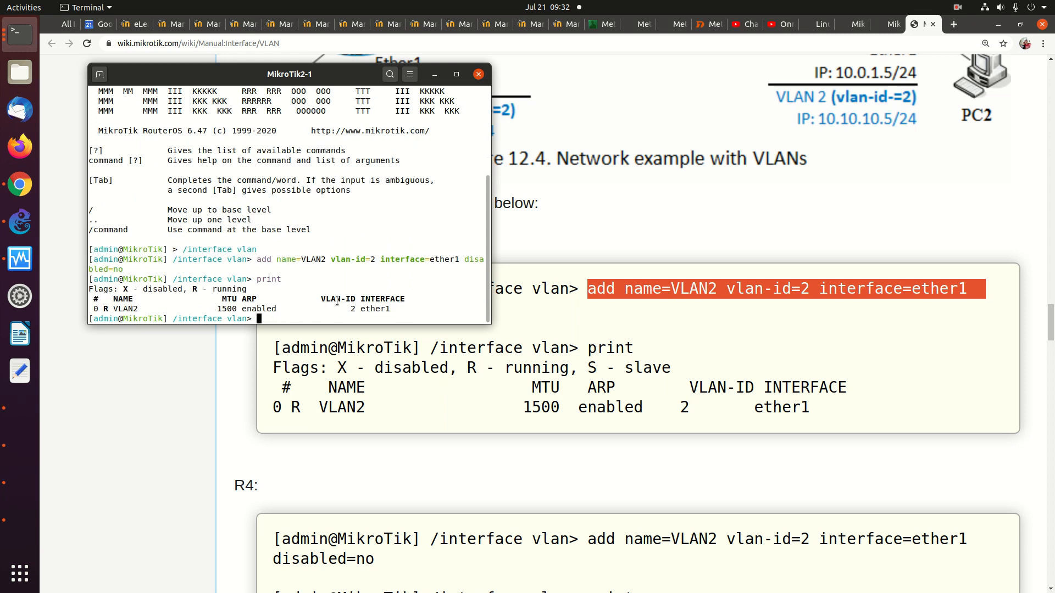
pyautogui.click(618, 339)
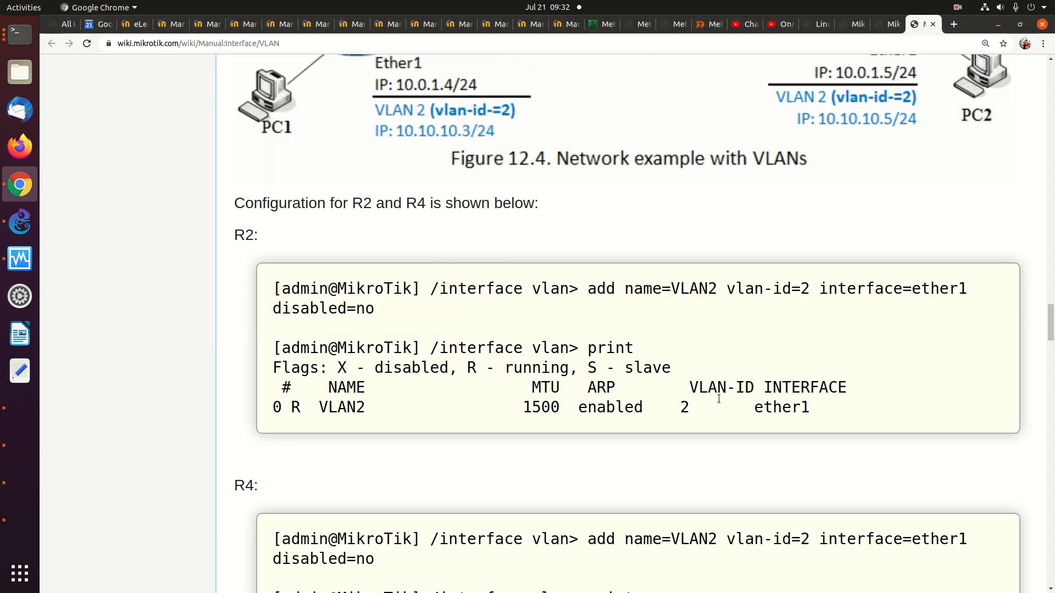
pyautogui.scroll(-5, 719, 400)
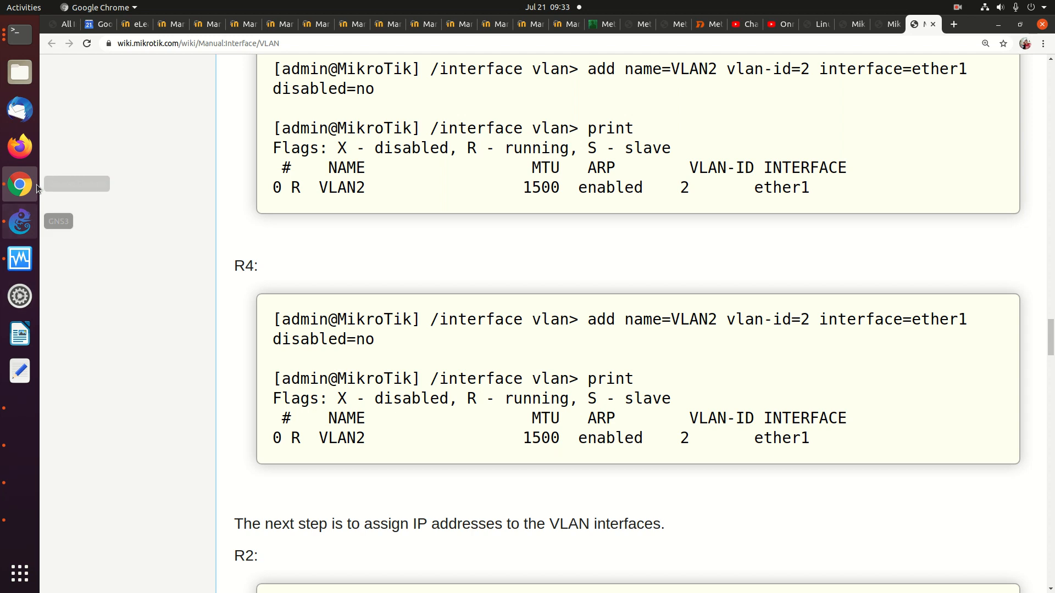
# Open a console on MikroTik4-1 and log in as admin
pyautogui.click(22, 231)
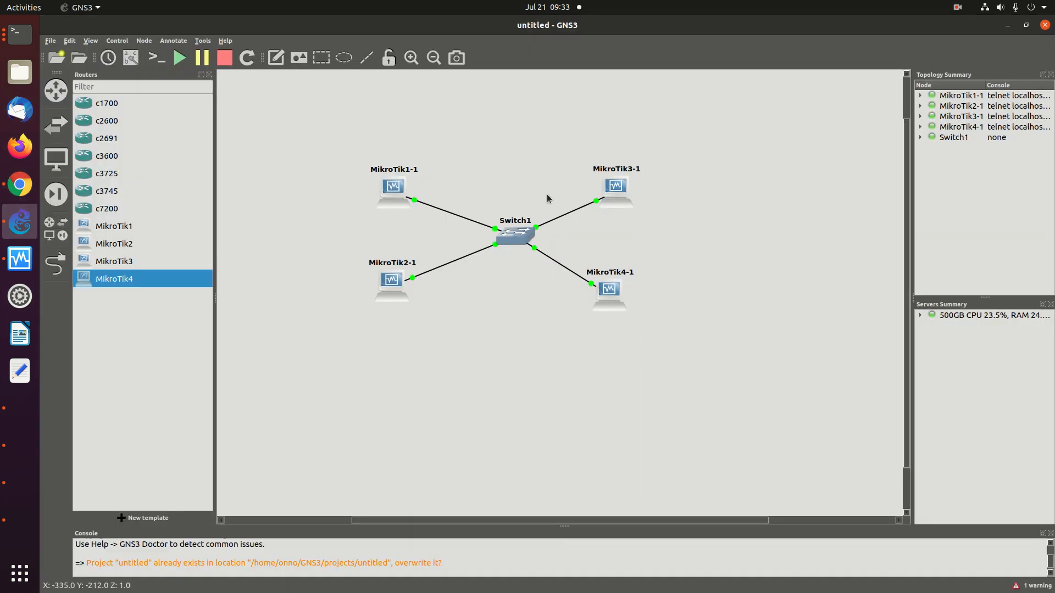
pyautogui.rightClick(608, 290)
pyautogui.click(638, 310)
pyautogui.write('admin')
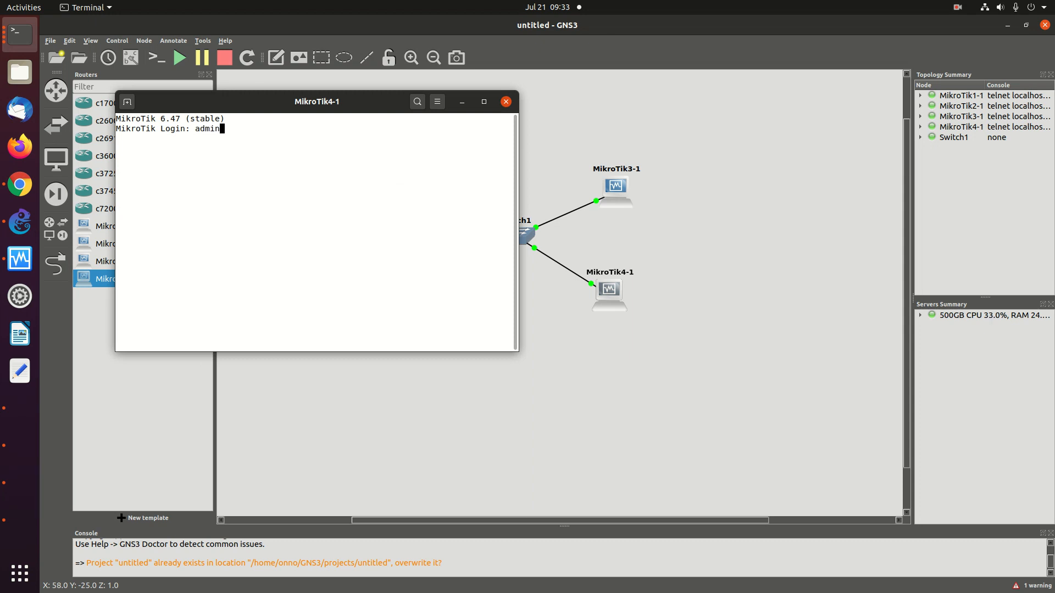
pyautogui.press('Return')
pyautogui.press('Return')
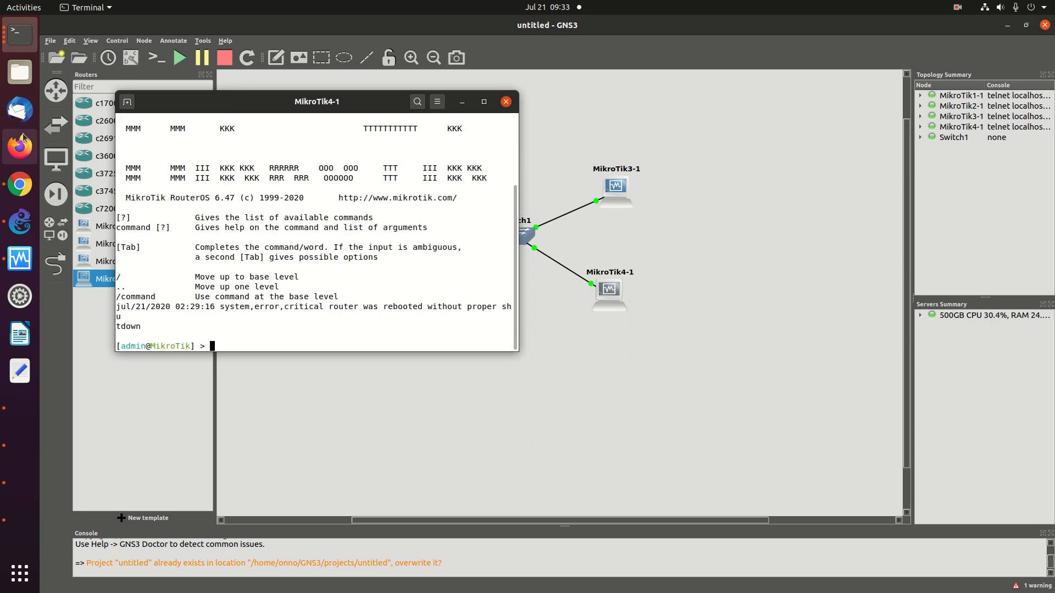
# Copy '/interface vlan' from the wiki's R4 example and run it on MikroTik4-1
pyautogui.click(20, 184)
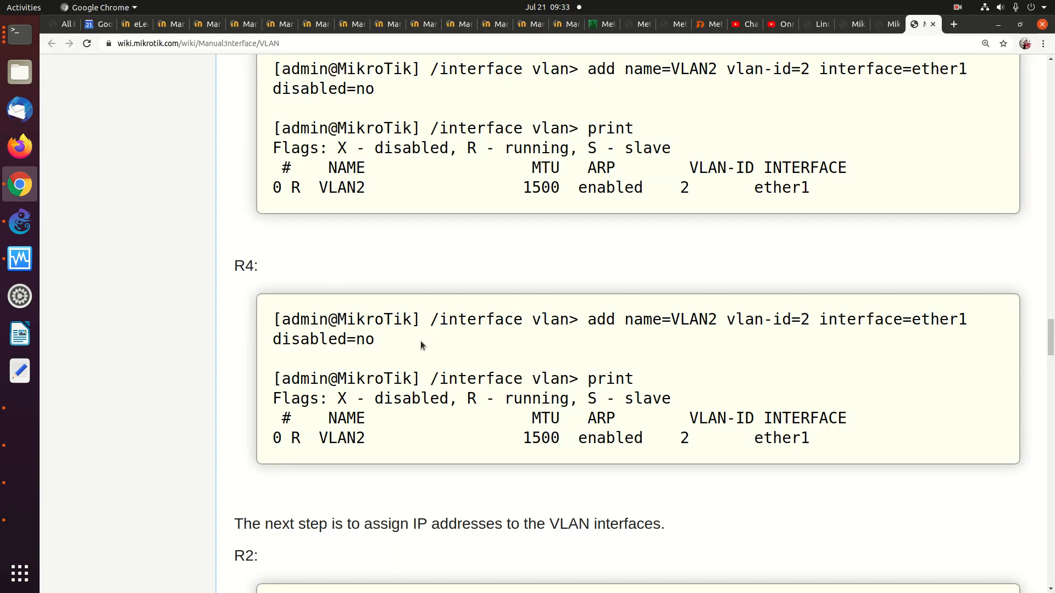
pyautogui.moveTo(433, 319); pyautogui.dragTo(568, 320)
pyautogui.rightClick(525, 319)
pyautogui.click(548, 324)
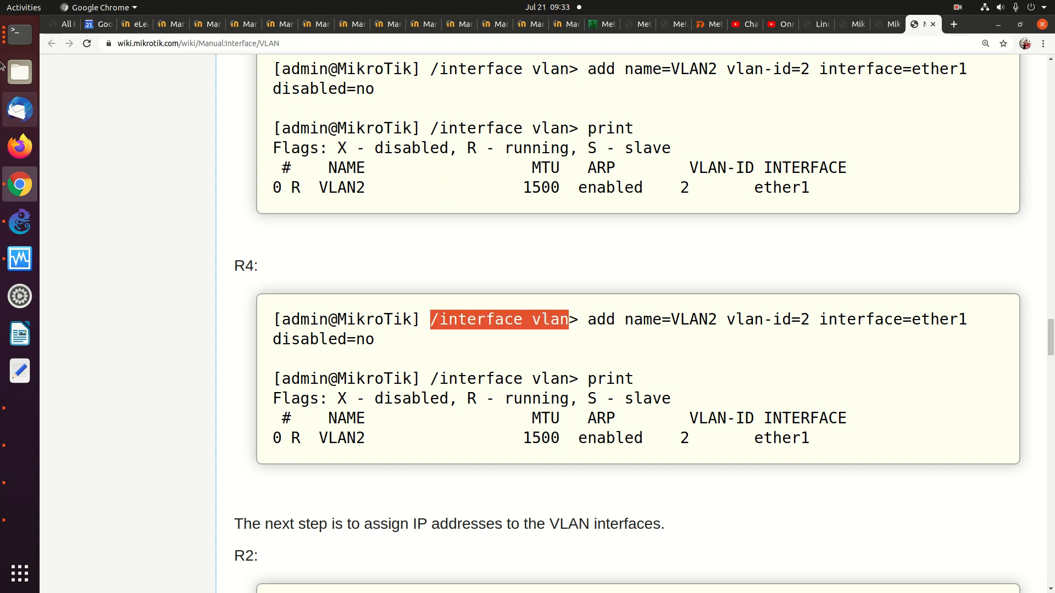
pyautogui.click(20, 34)
pyautogui.rightClick(265, 195)
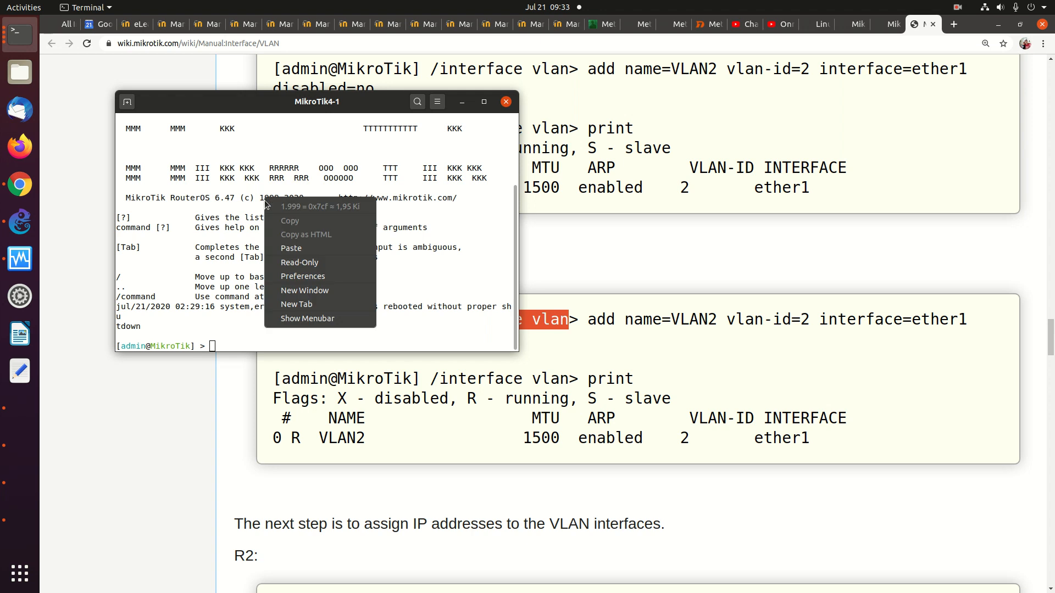
pyautogui.click(296, 245)
pyautogui.press('Return')
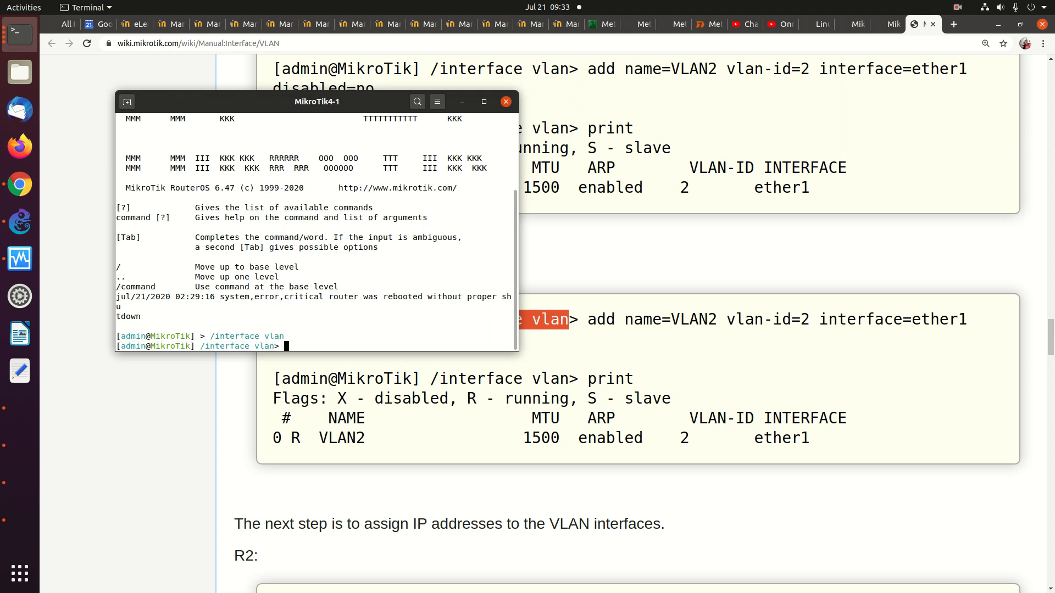
# Paste 'add name=VLAN2 vlan-id=2 interface=ether1 disabled=no' and print to confirm VLAN2 is running
pyautogui.click(753, 348)
pyautogui.moveTo(584, 320); pyautogui.dragTo(713, 320)
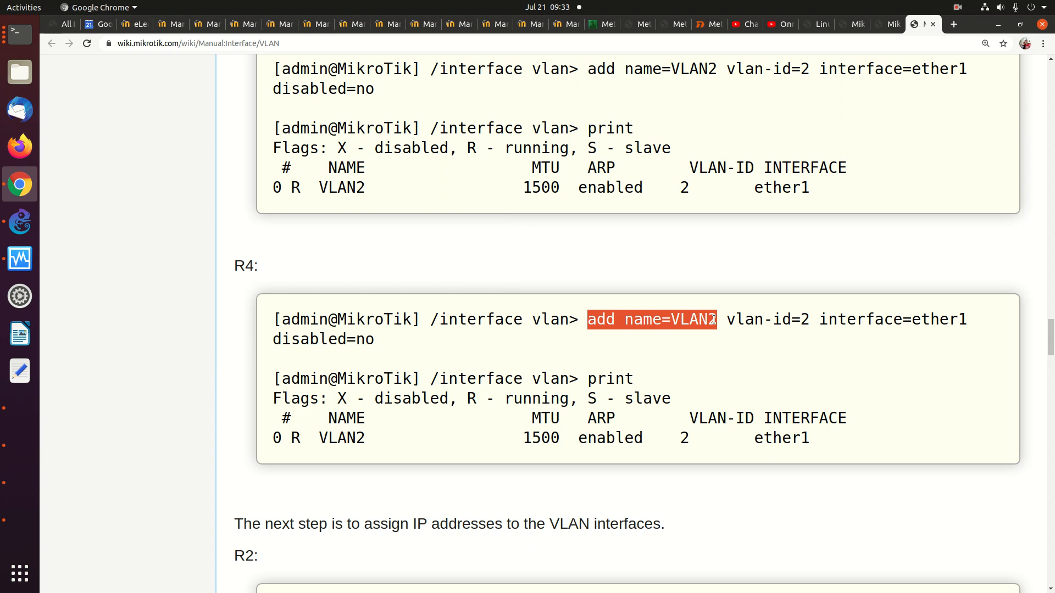
pyautogui.moveTo(713, 320); pyautogui.dragTo(701, 335)
pyautogui.rightClick(724, 320)
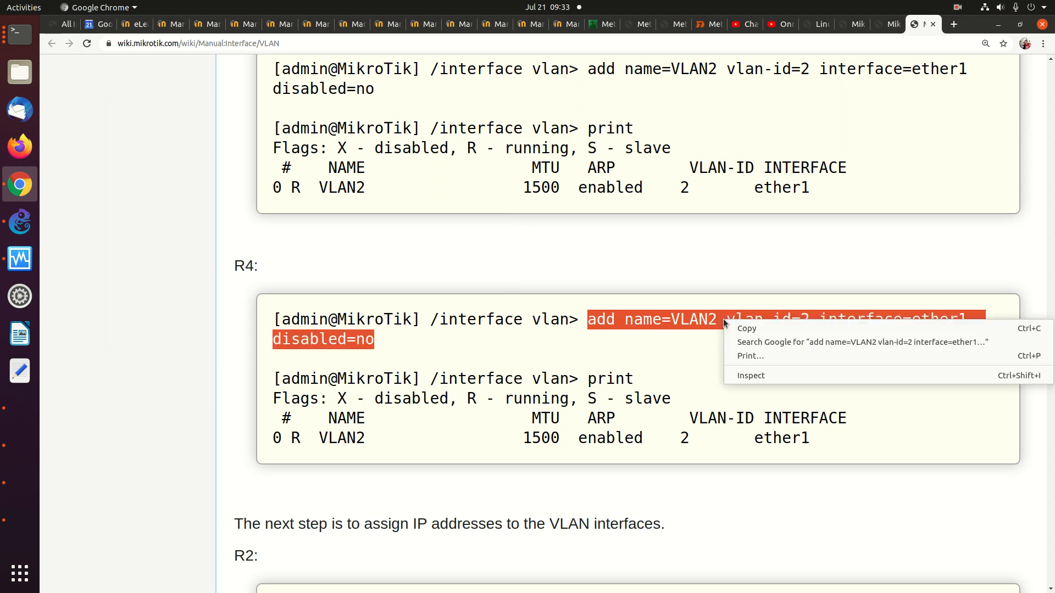
pyautogui.click(742, 328)
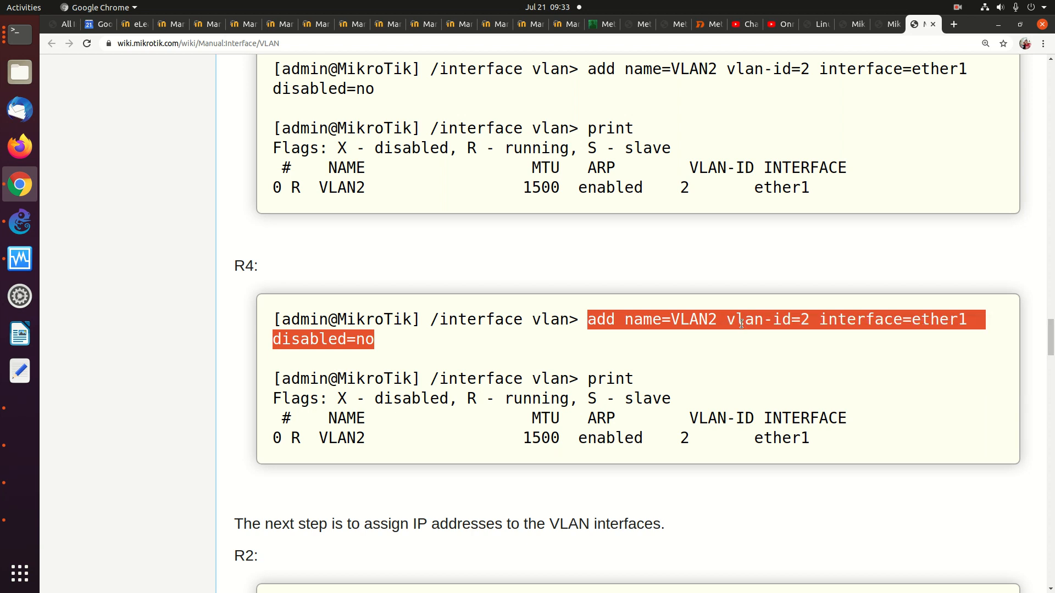
pyautogui.click(20, 34)
pyautogui.rightClick(343, 192)
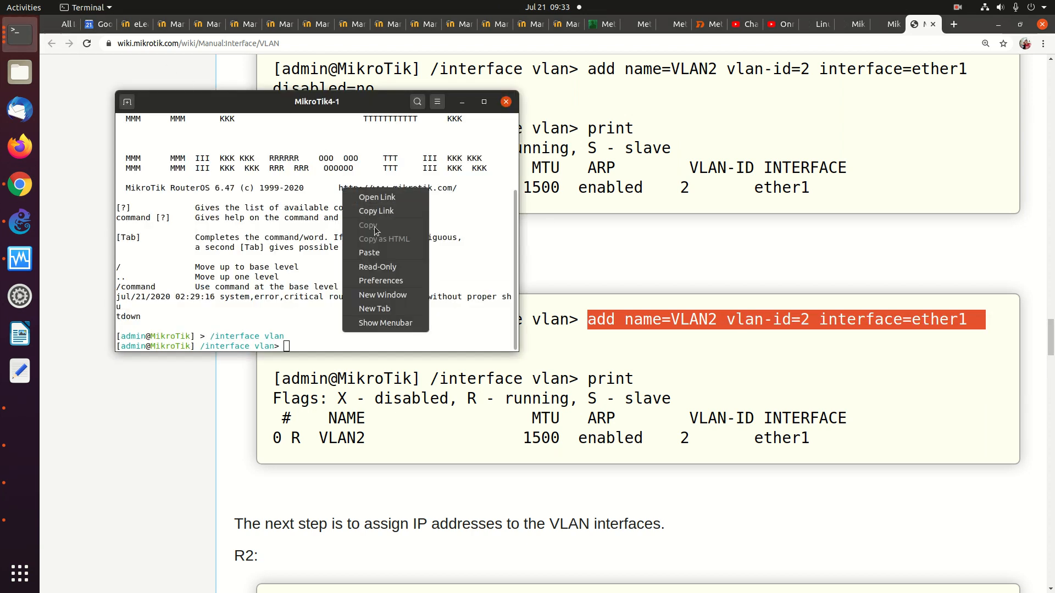
pyautogui.click(370, 253)
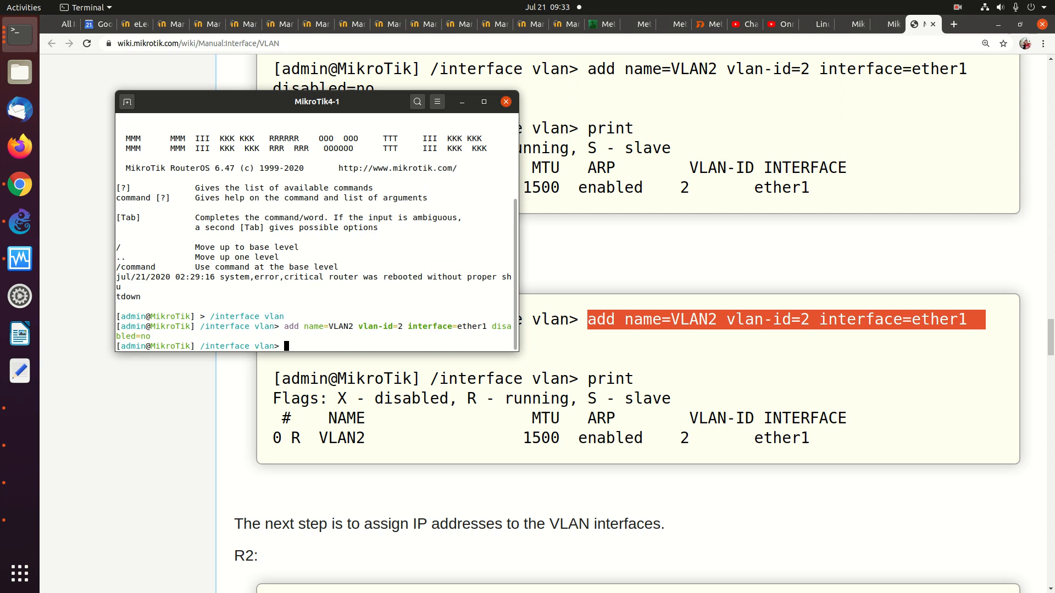
pyautogui.write('print')
pyautogui.press('Return')
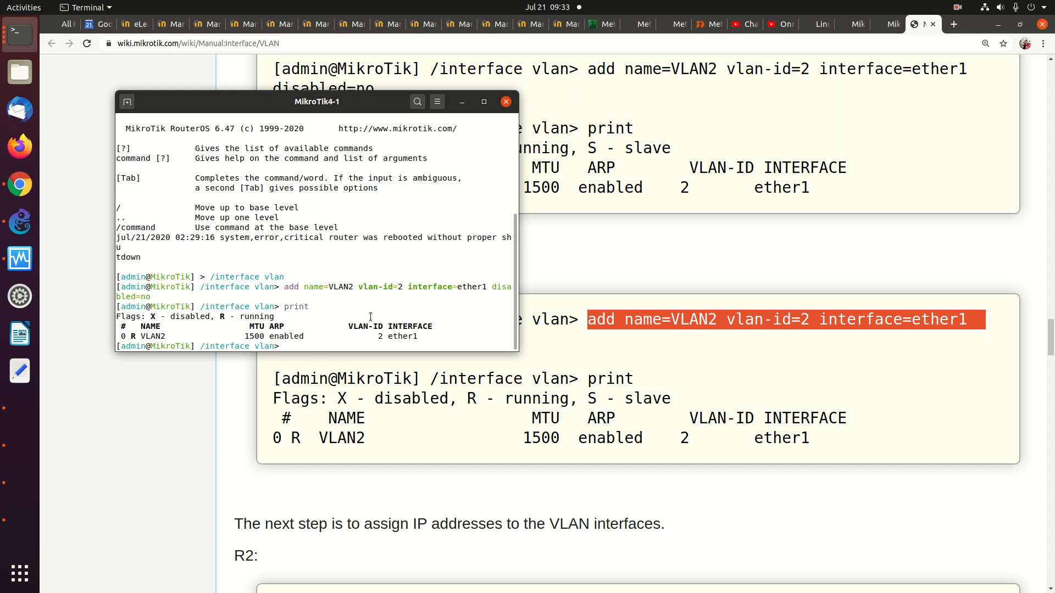
pyautogui.click(702, 286)
# Bring the MikroTik2-1 console forward and move its window up and left
pyautogui.scroll(-2, 696, 284)
pyautogui.scroll(-5, 696, 284)
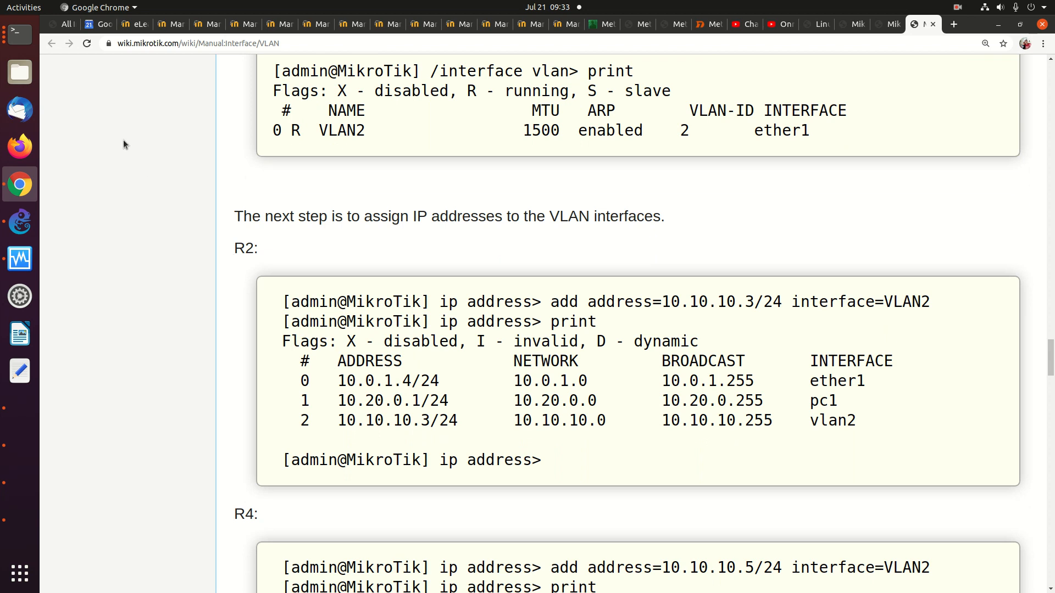
pyautogui.click(26, 43)
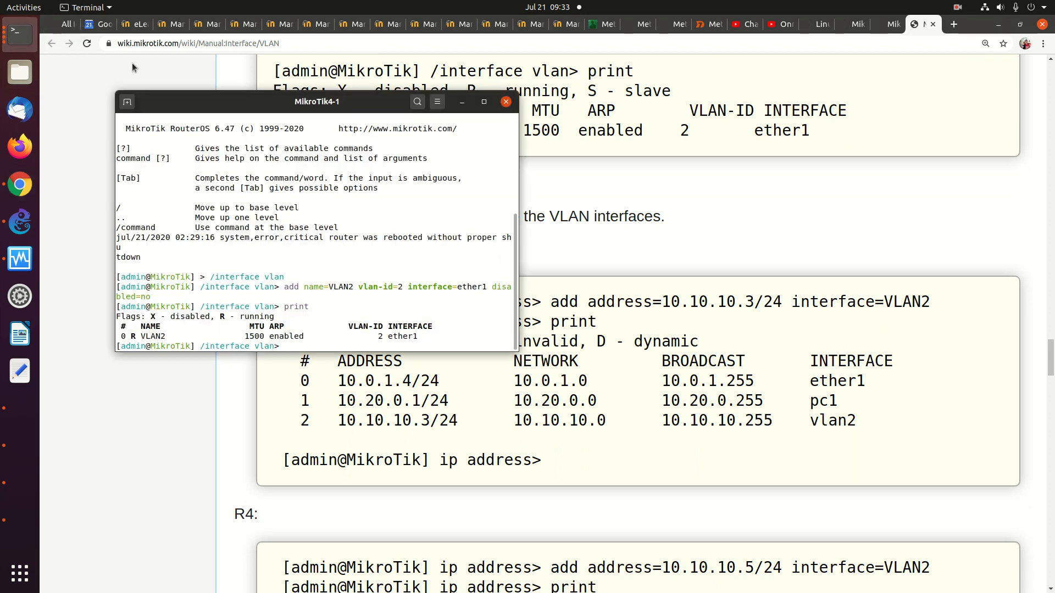
pyautogui.click(20, 34)
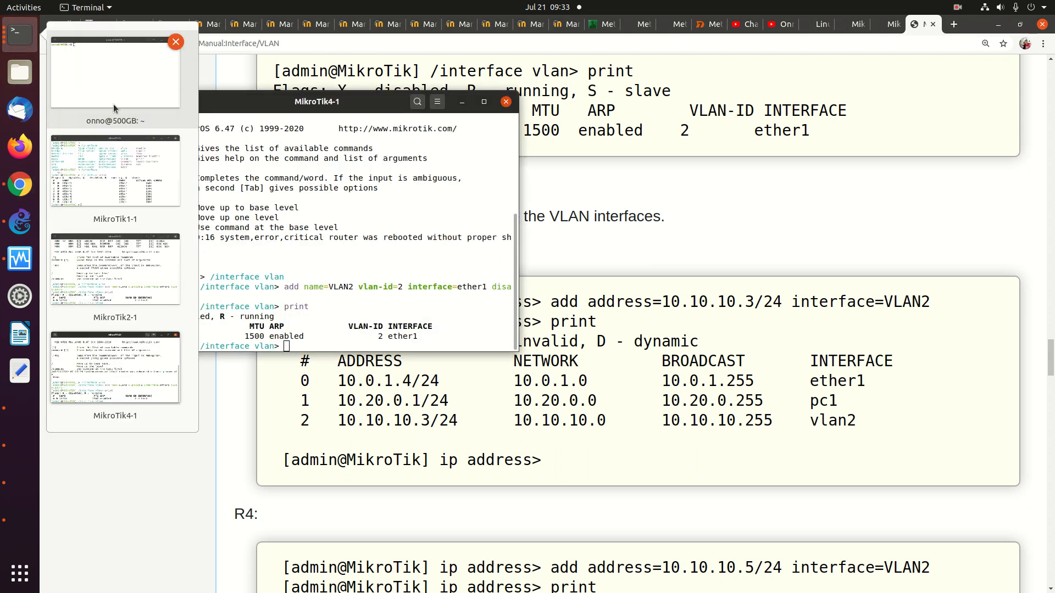
pyautogui.click(123, 285)
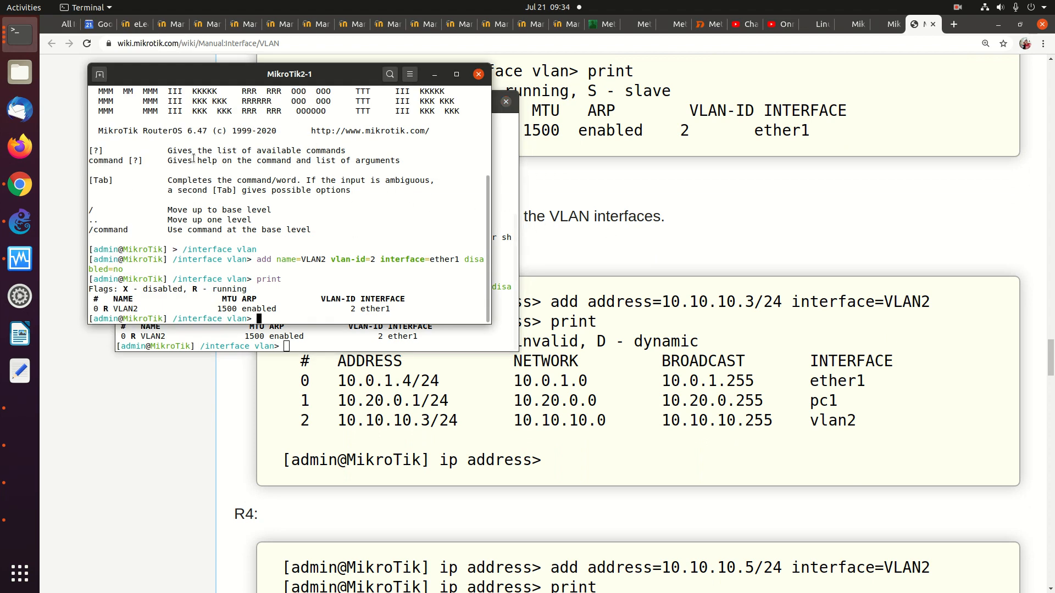
pyautogui.click(566, 262)
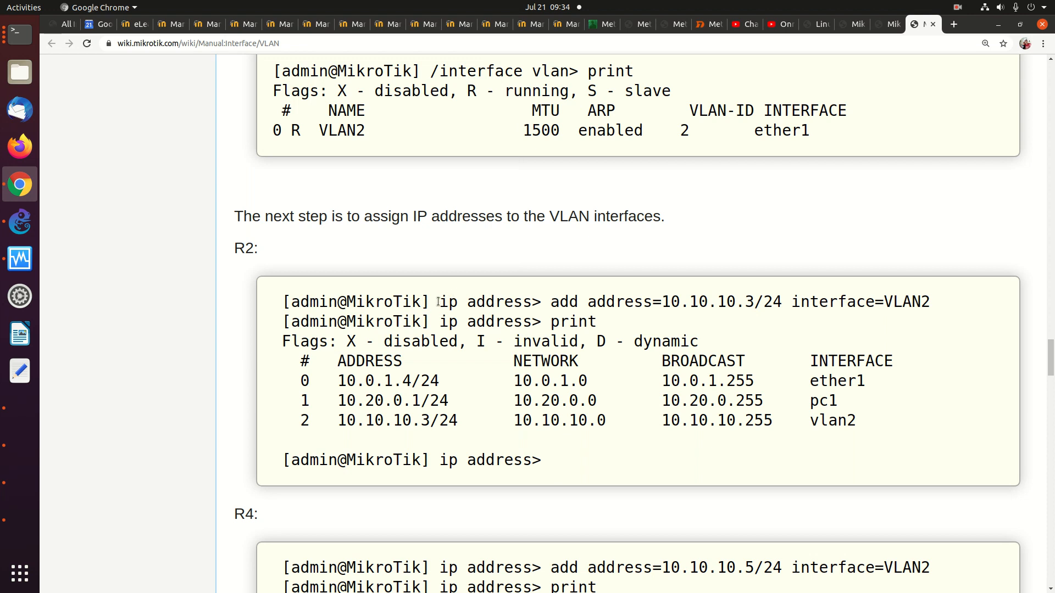
pyautogui.click(19, 34)
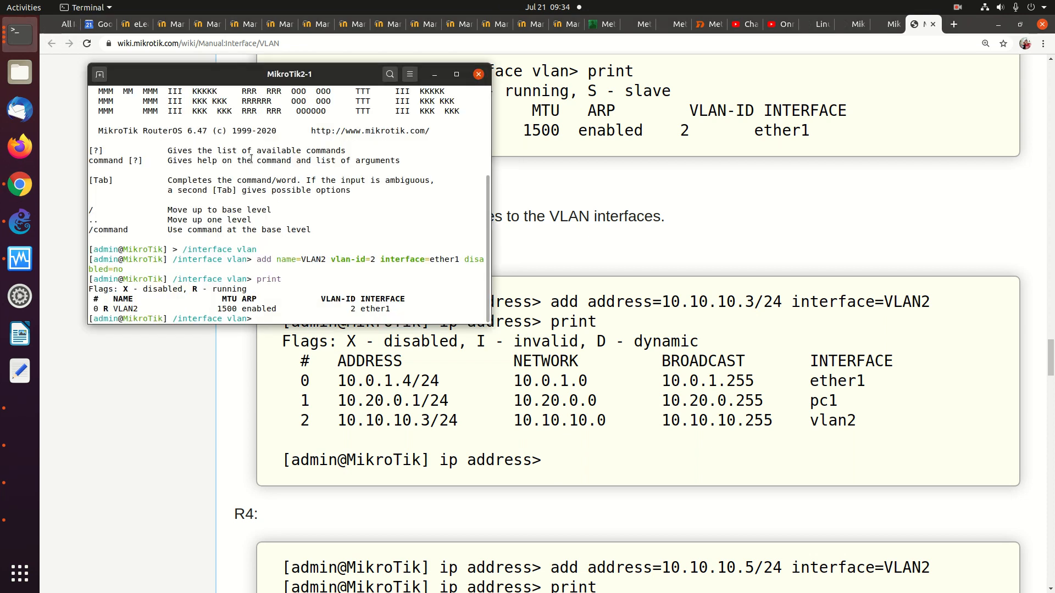
pyautogui.moveTo(244, 80); pyautogui.dragTo(231, 33)
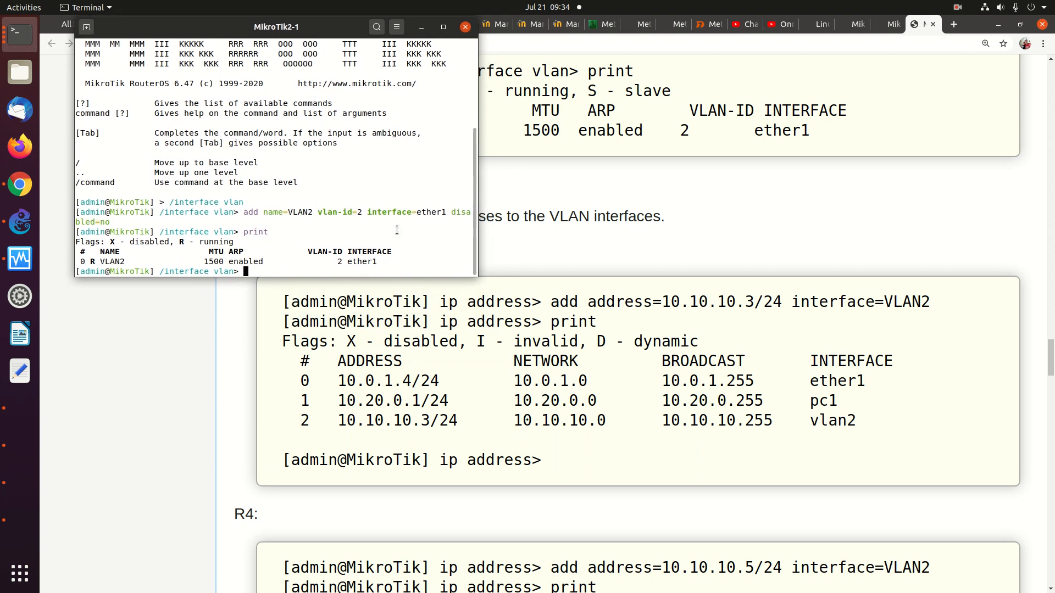
# Under /ip address, paste and run the wiki's 'add address=10.10.10.3/24 interface=VLAN2' command
pyautogui.write('/ip address')
pyautogui.press('Return')
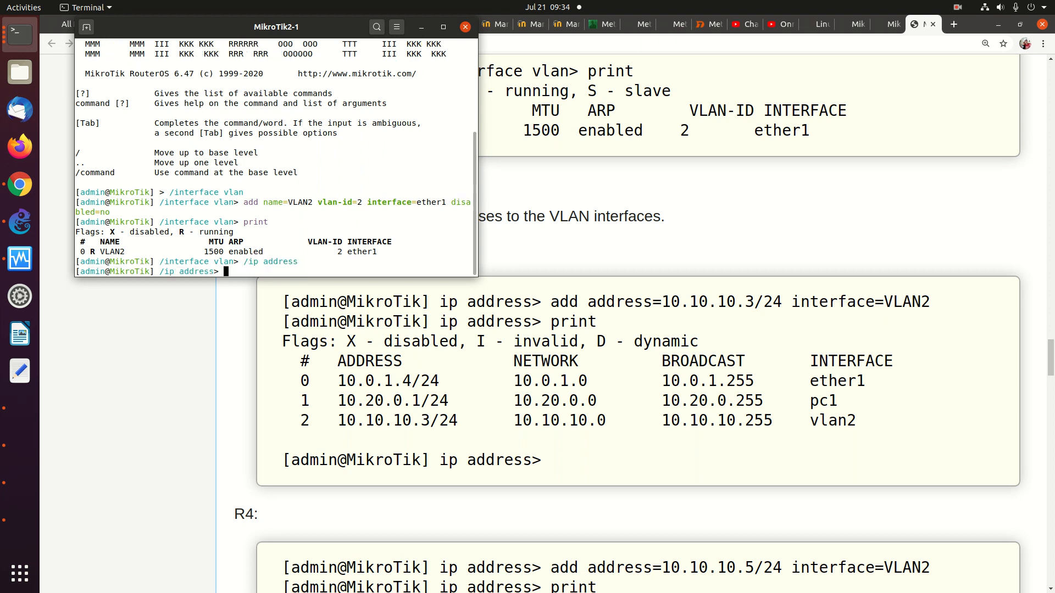
pyautogui.click(551, 305)
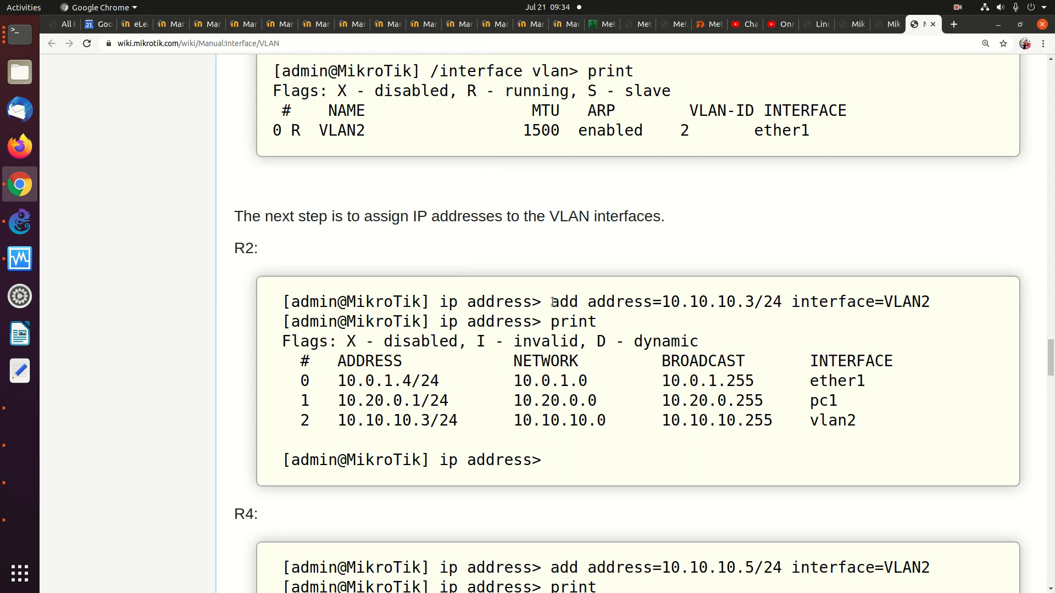
pyautogui.moveTo(553, 302); pyautogui.dragTo(908, 303)
pyautogui.press('cmd+c')
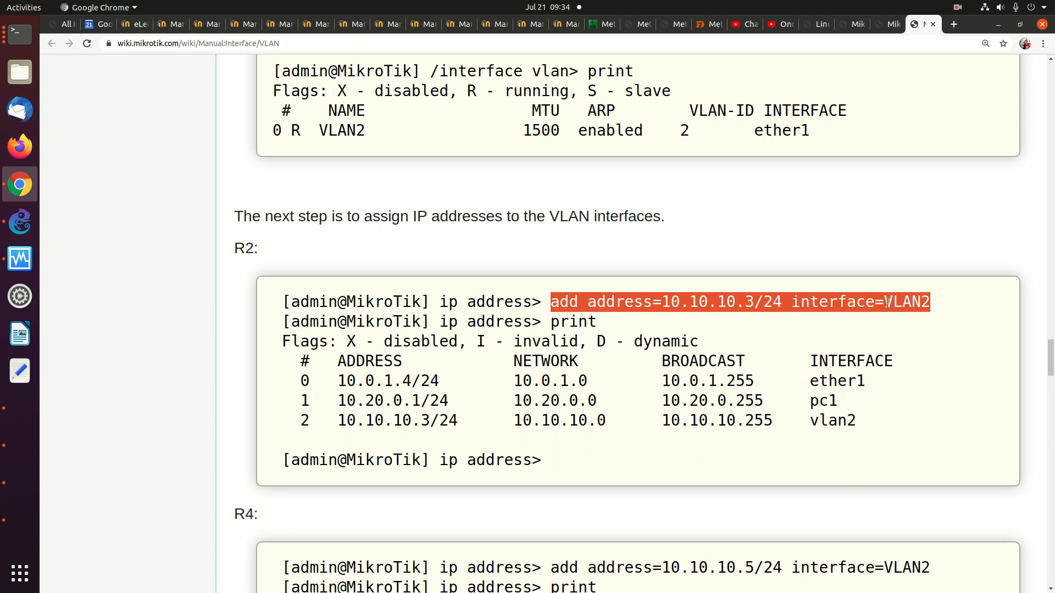
pyautogui.rightClick(861, 302)
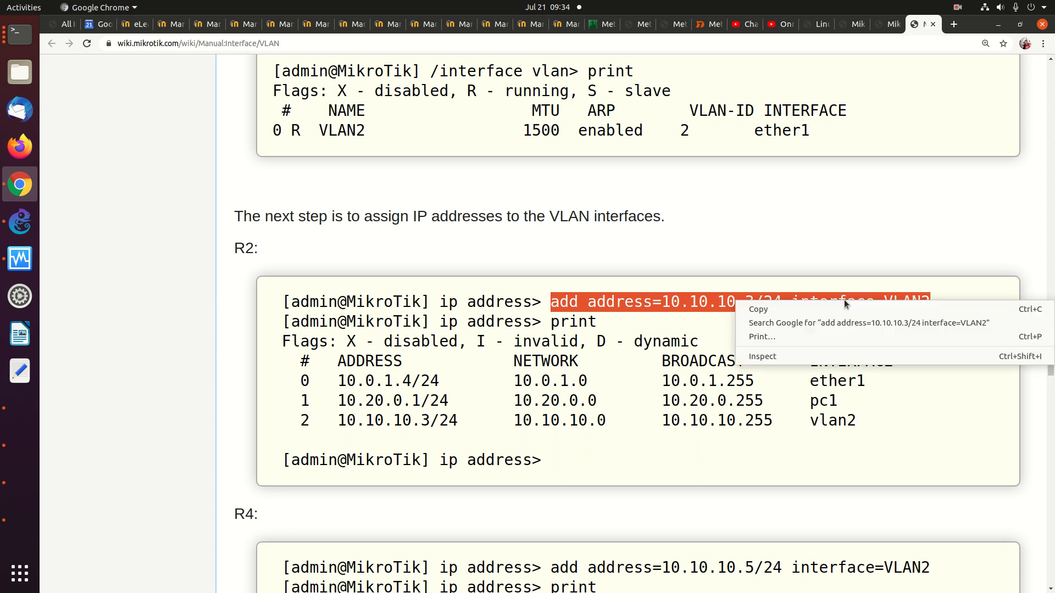
pyautogui.click(841, 311)
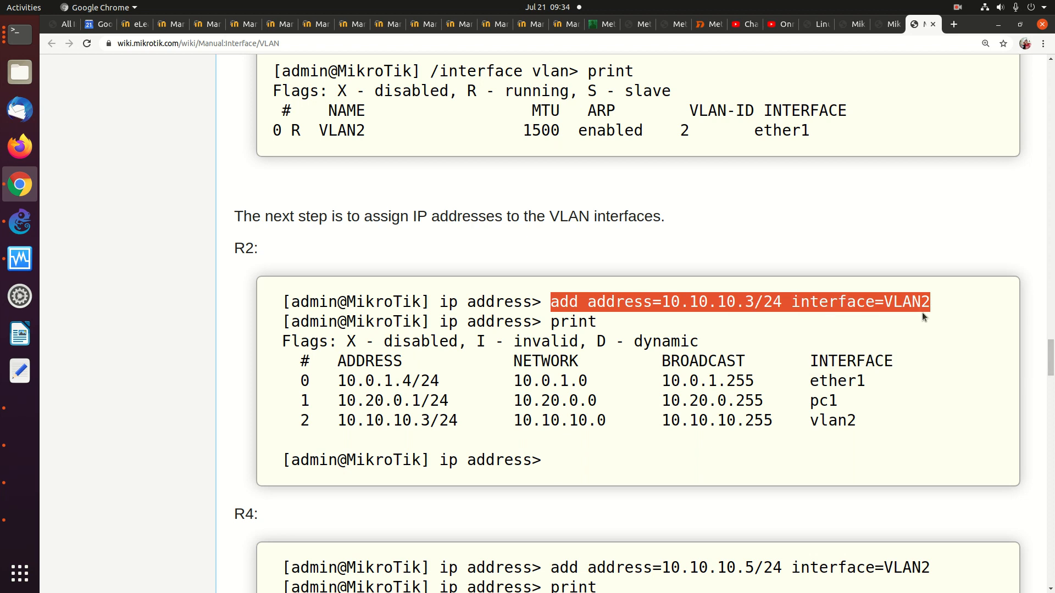
pyautogui.click(32, 41)
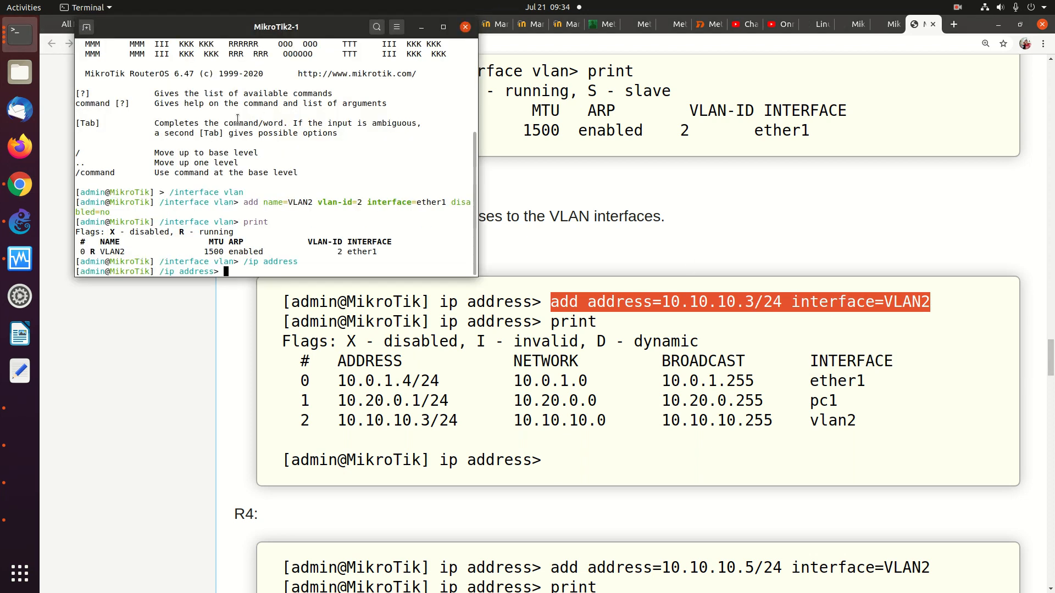
pyautogui.rightClick(251, 130)
pyautogui.click(277, 169)
pyautogui.press('Return')
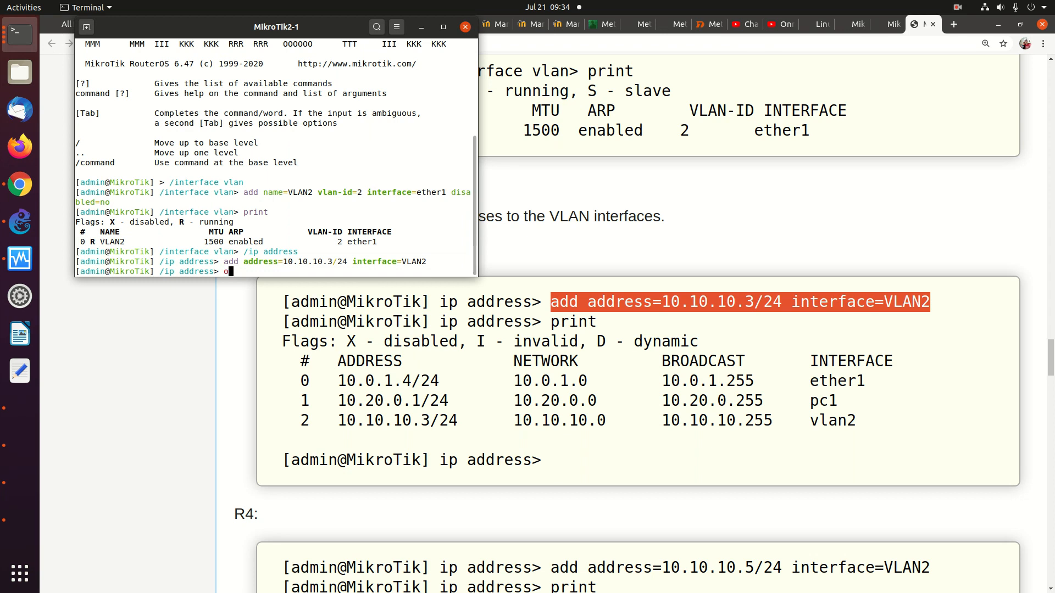
# Print the address list to confirm 10.10.10.3/24 on VLAN2, then return to root with /
pyautogui.write('print')
pyautogui.press('Return')
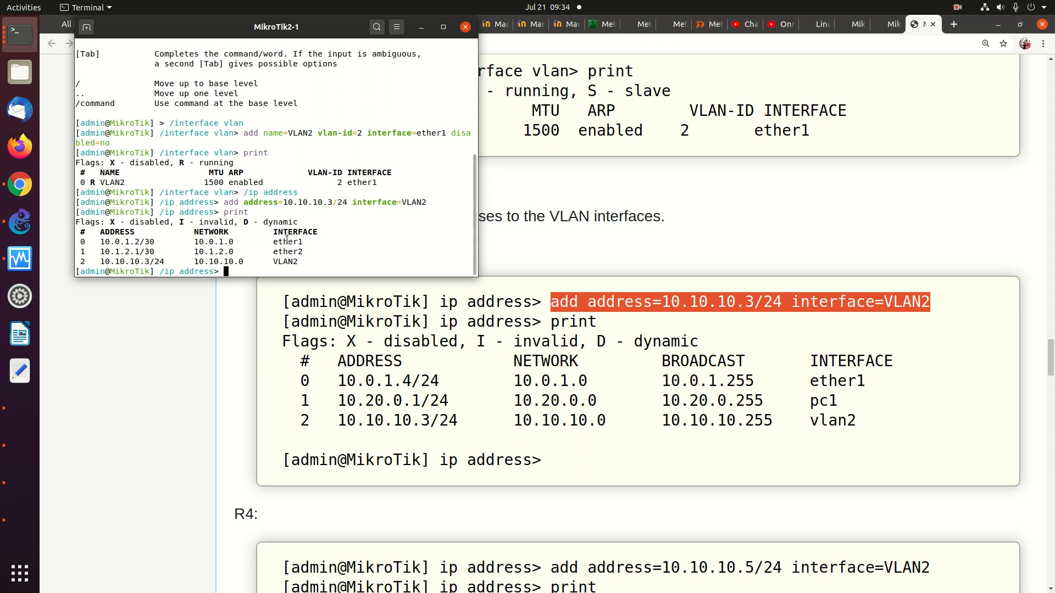
pyautogui.write('/')
pyautogui.press('Return')
pyautogui.write('re')
pyautogui.press('BackSpace')
pyautogui.press('BackSpace')
# Run system reset-configuration in the current router console and confirm with y
pyautogui.write('system ')
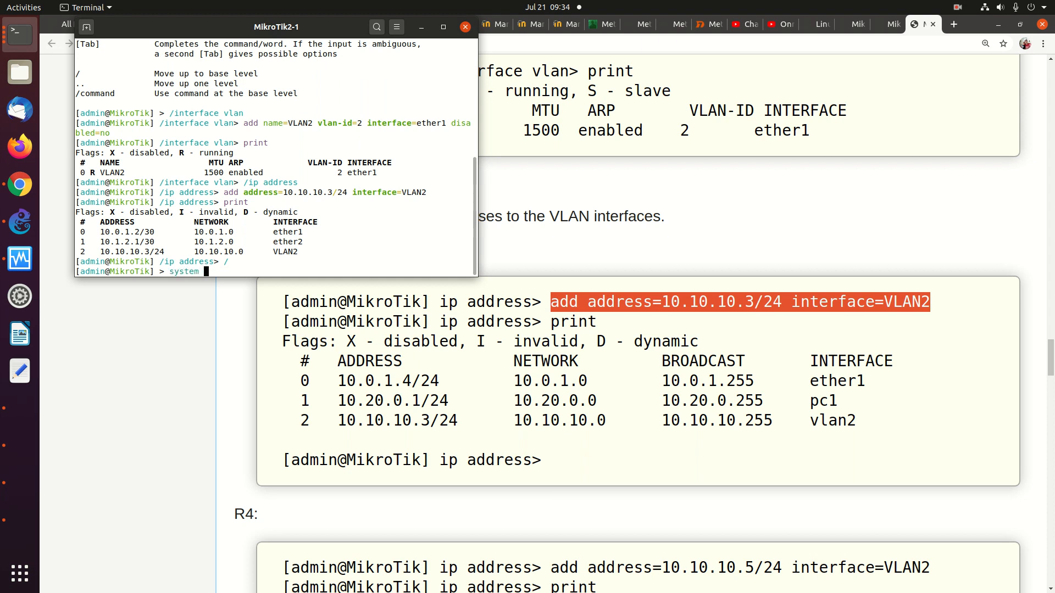
pyautogui.write('res')
pyautogui.press('BackSpace')
pyautogui.press('BackSpace')
pyautogui.press('BackSpace')
pyautogui.press('Tab')
pyautogui.press('Tab')
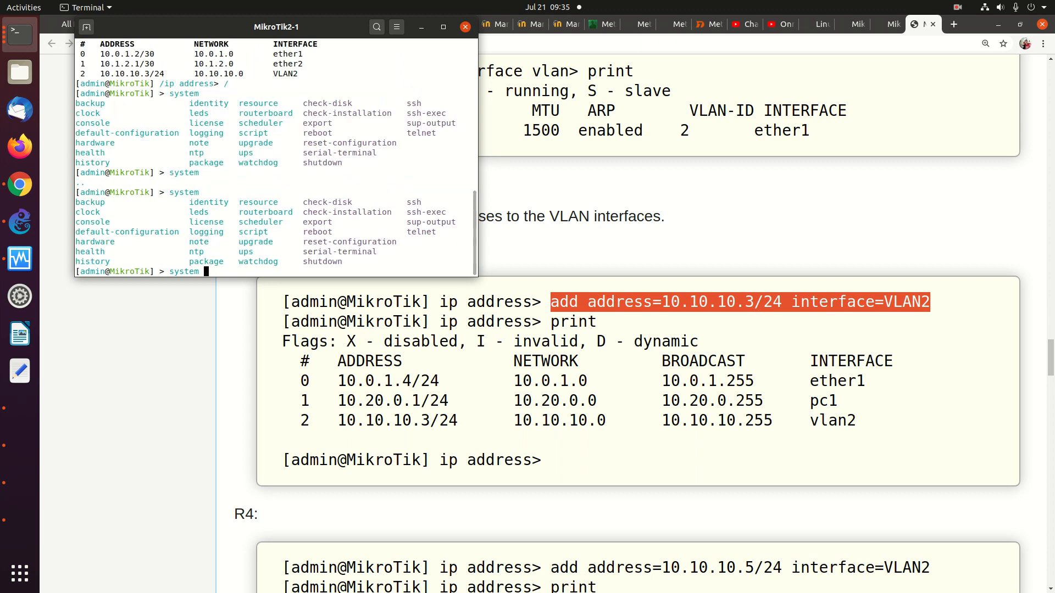
pyautogui.write('reset')
pyautogui.press('Tab')
pyautogui.press('Return')
pyautogui.write('y')
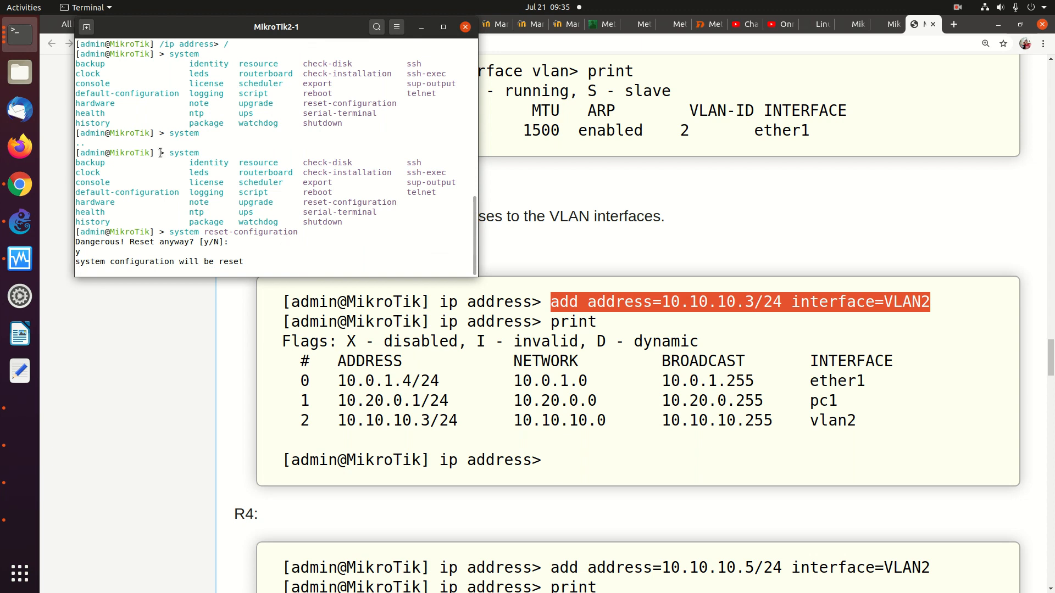
# Reset MikroTik4-1's configuration with /system reset-configuration, confirm y, then return to the VLAN wiki addresses
pyautogui.click(23, 37)
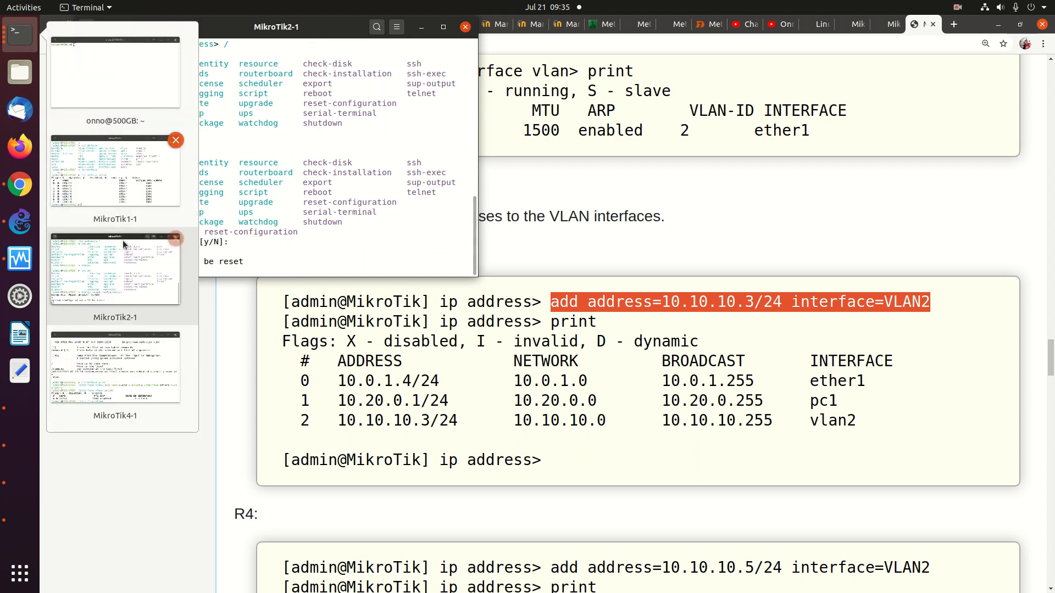
pyautogui.click(126, 383)
pyautogui.write('/system reset-configuration')
pyautogui.press('Return')
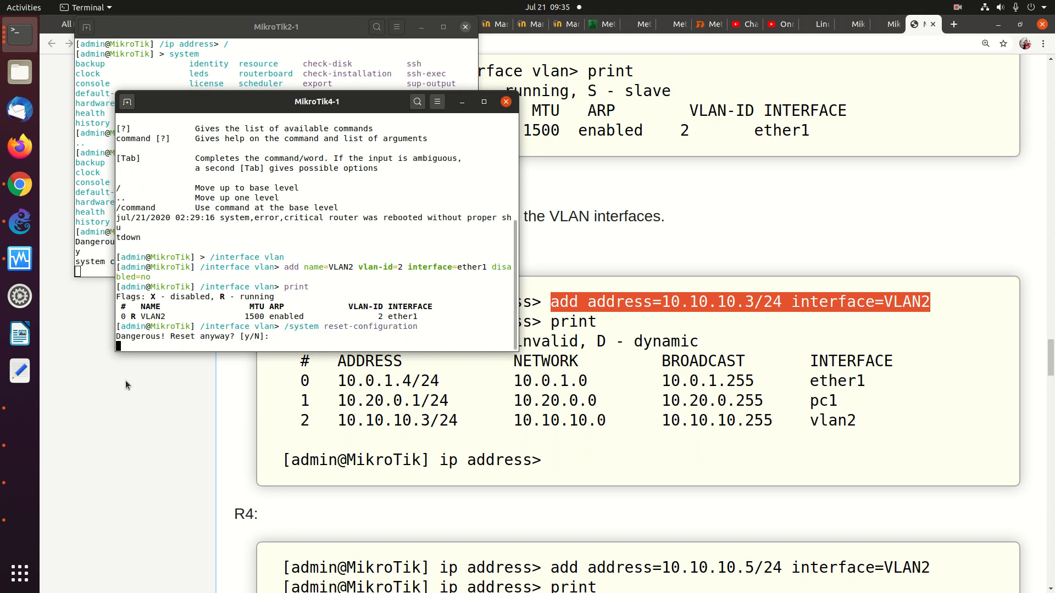
pyautogui.write('y')
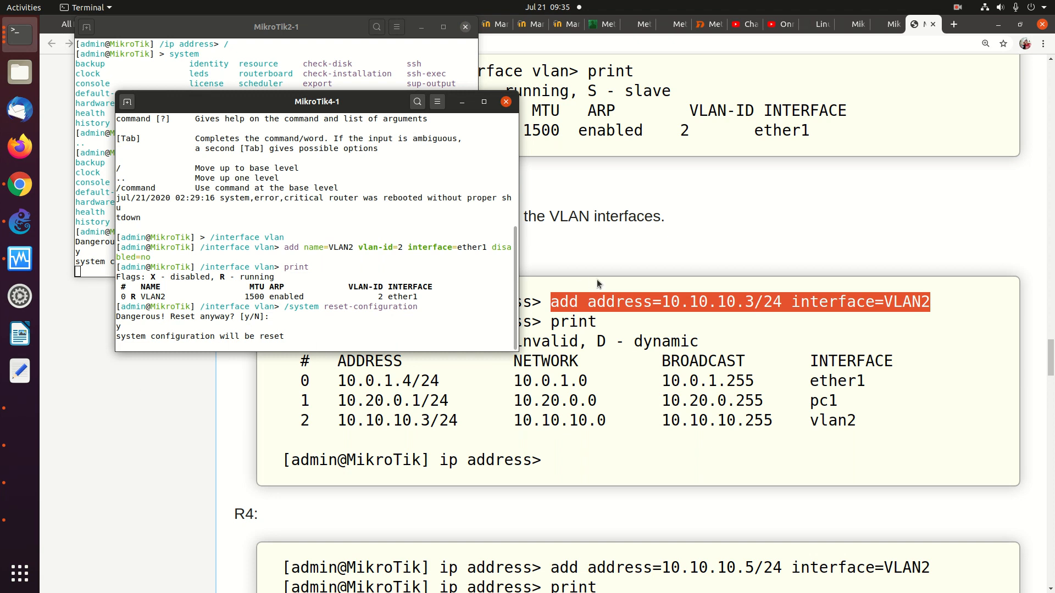
pyautogui.click(358, 364)
pyautogui.moveTo(334, 381); pyautogui.dragTo(858, 397)
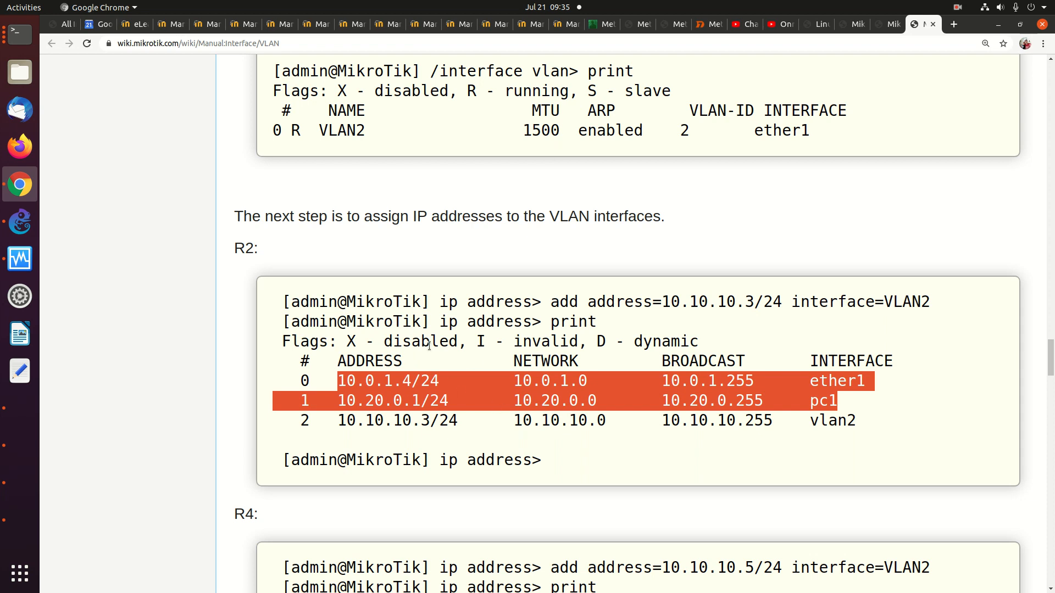
pyautogui.scroll(-4, 430, 345)
pyautogui.scroll(-2, 430, 345)
pyautogui.scroll(4, 429, 345)
pyautogui.scroll(15, 430, 345)
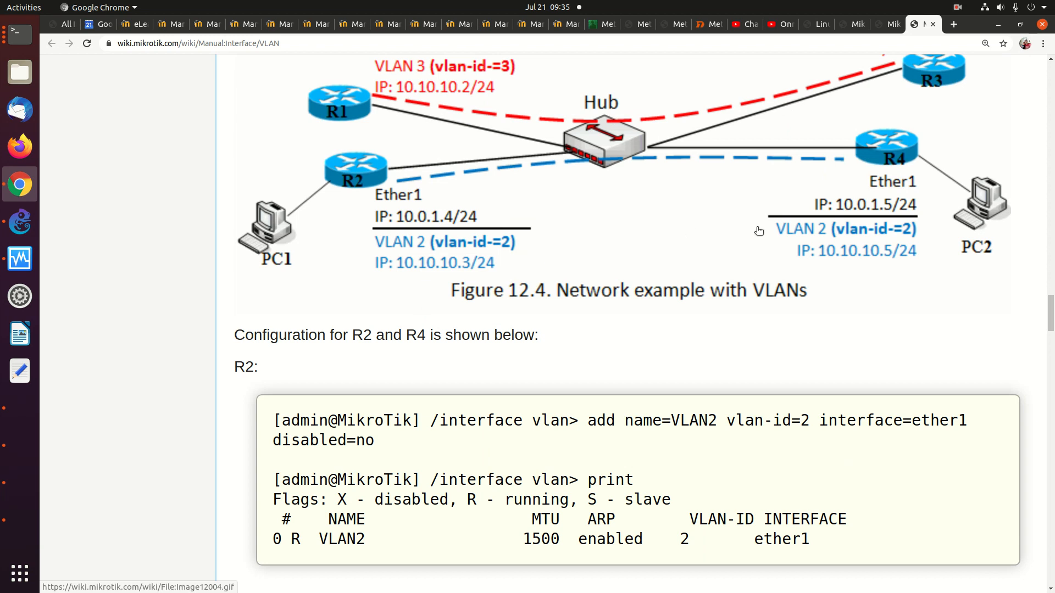
pyautogui.scroll(-2, 538, 316)
pyautogui.scroll(-8, 537, 312)
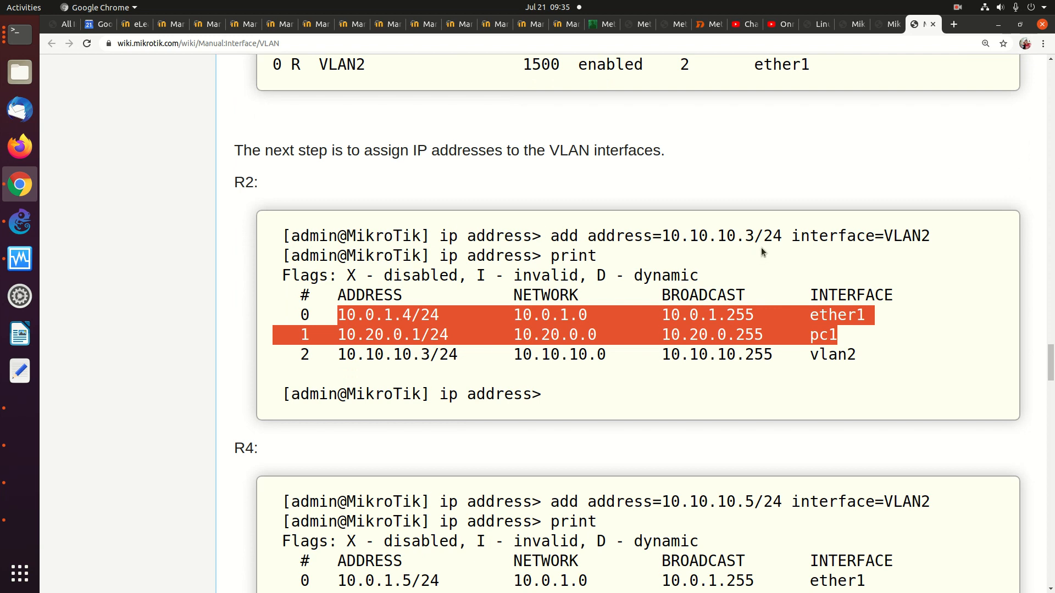
pyautogui.scroll(-7, 753, 252)
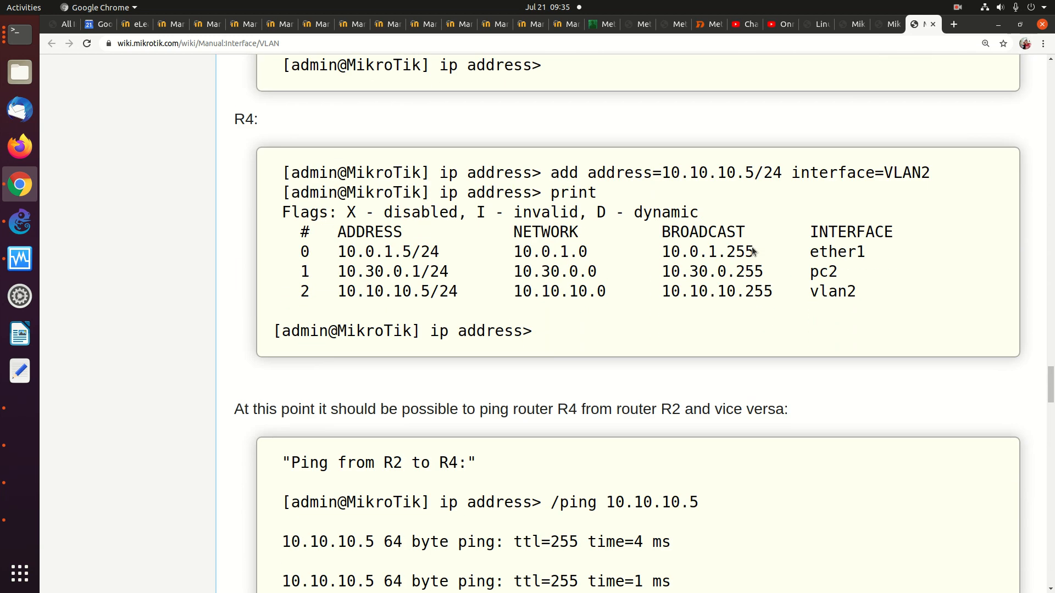
pyautogui.scroll(-4, 751, 247)
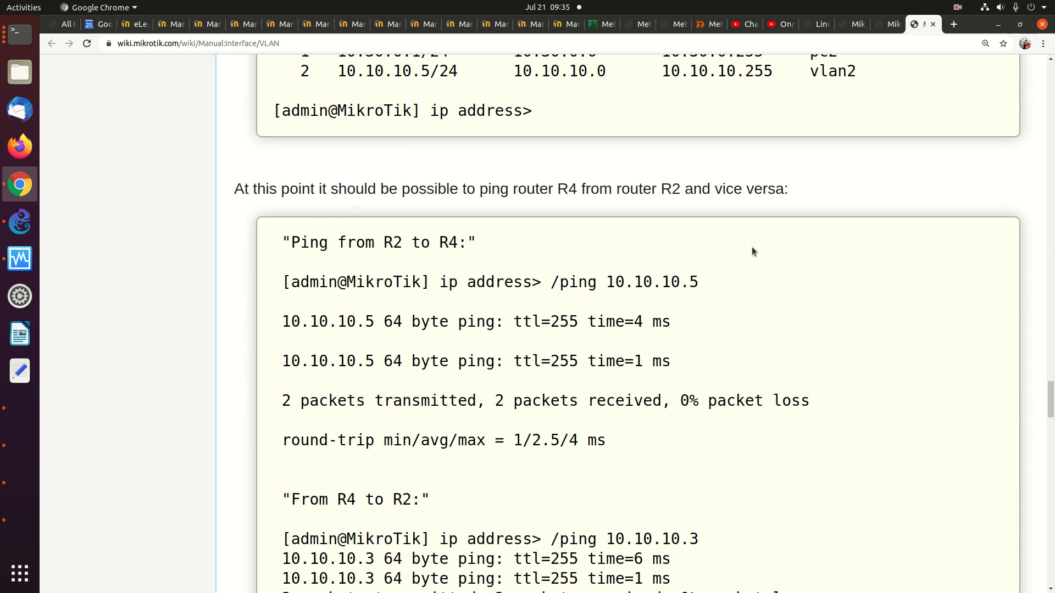
pyautogui.scroll(-8, 492, 276)
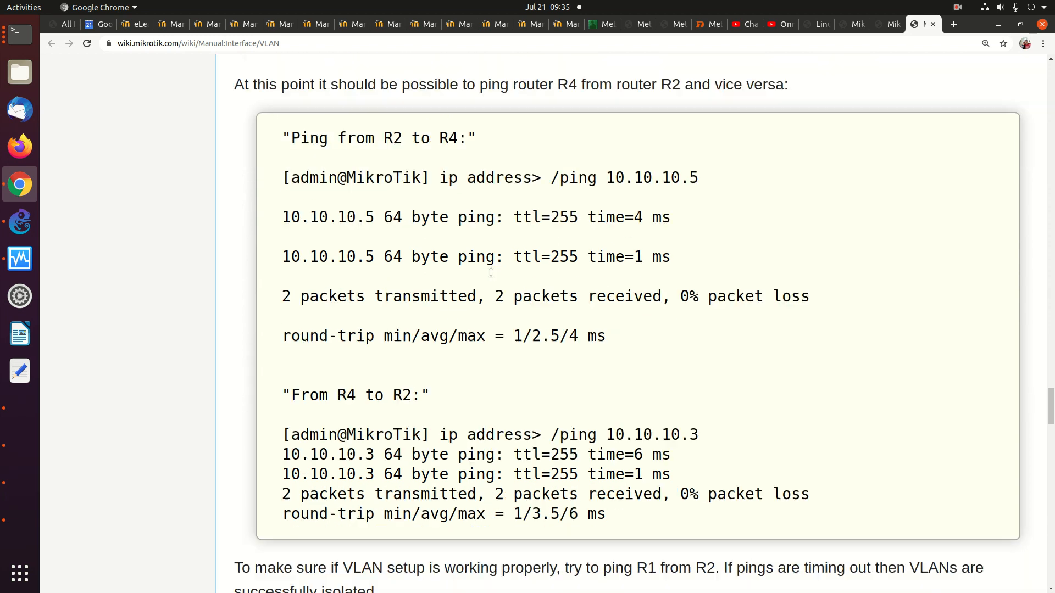
pyautogui.scroll(-1, 491, 275)
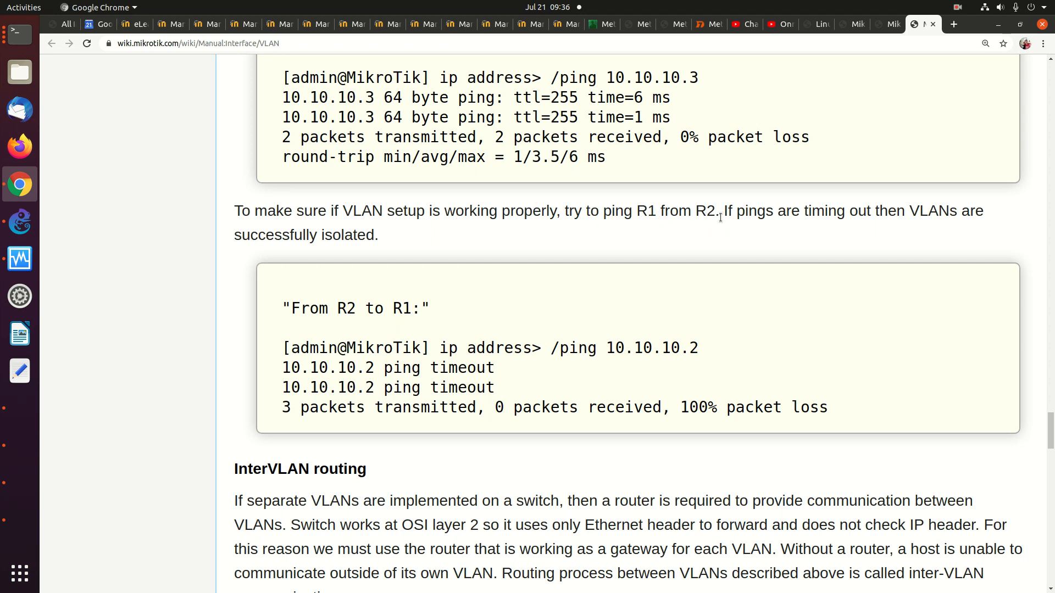
pyautogui.scroll(2, 717, 216)
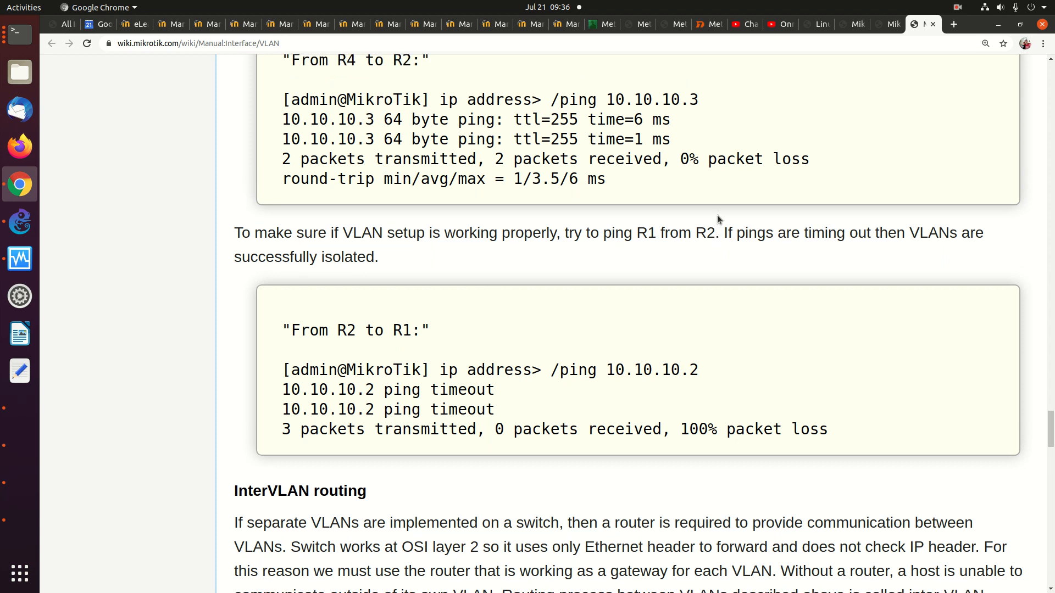
pyautogui.scroll(10, 717, 216)
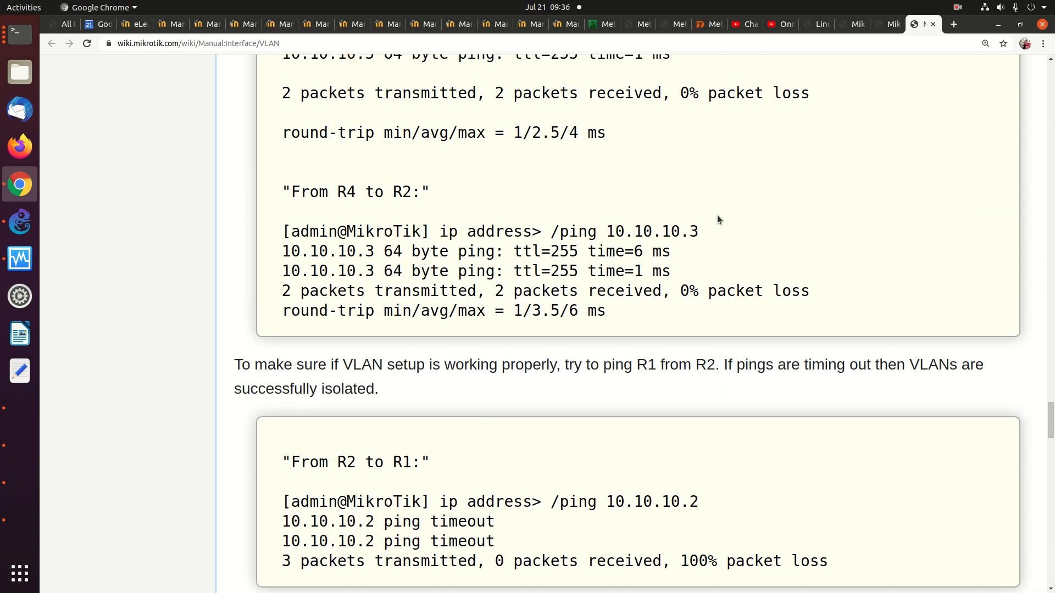
pyautogui.scroll(3, 717, 215)
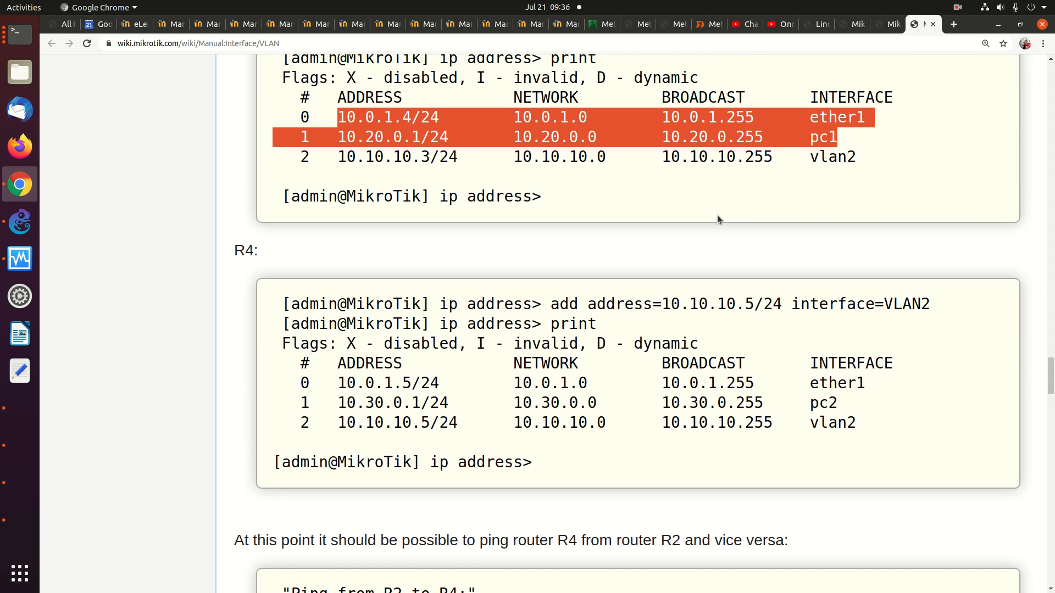
pyautogui.scroll(3, 717, 215)
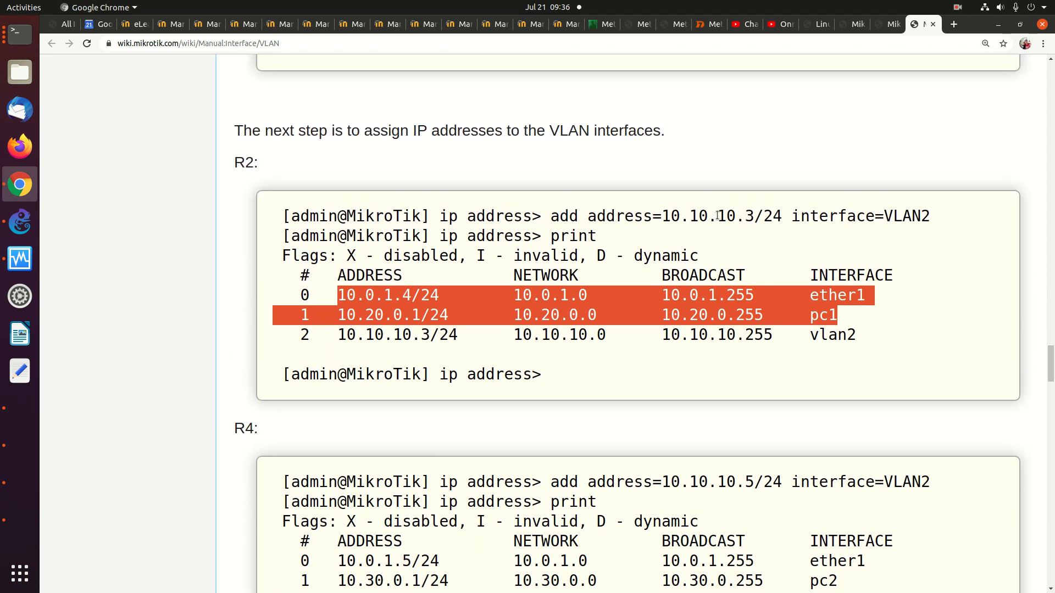
pyautogui.scroll(4, 718, 219)
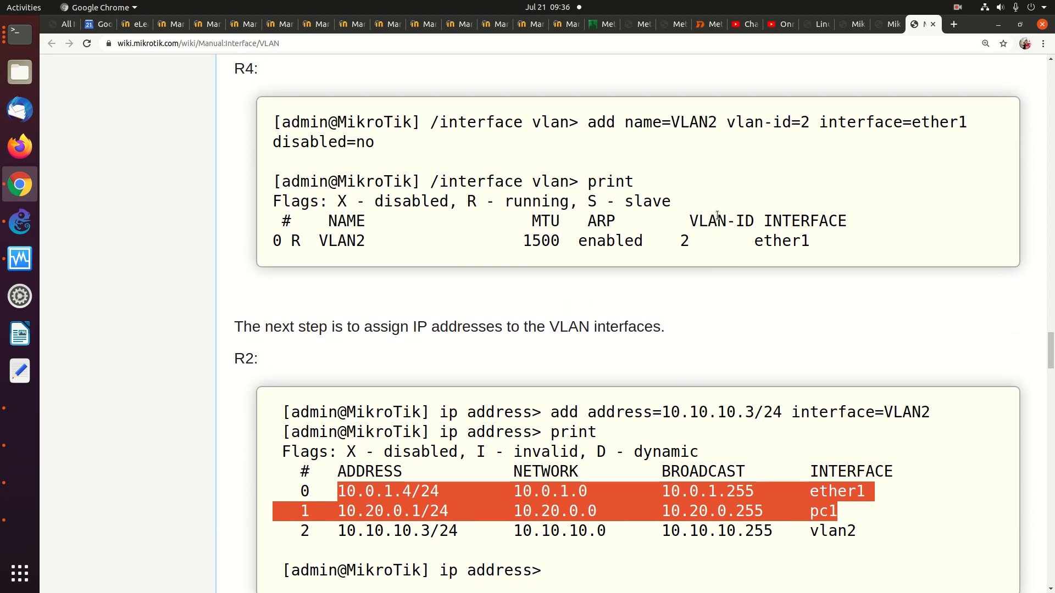
pyautogui.scroll(2, 717, 219)
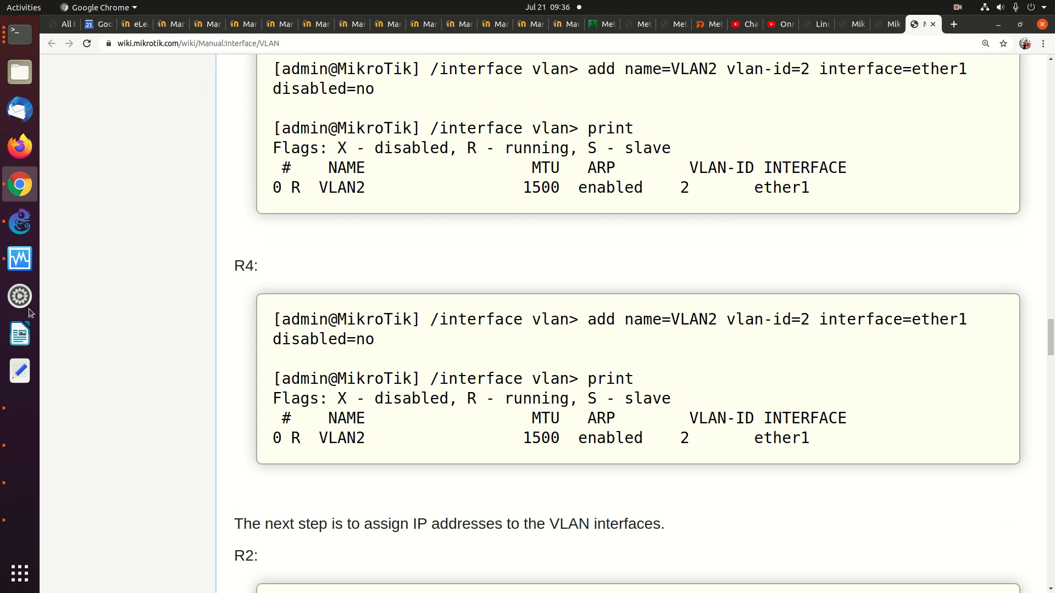
# Reset MikroTik1-1's configuration with /system reset-configuration, confirming with y
pyautogui.click(20, 34)
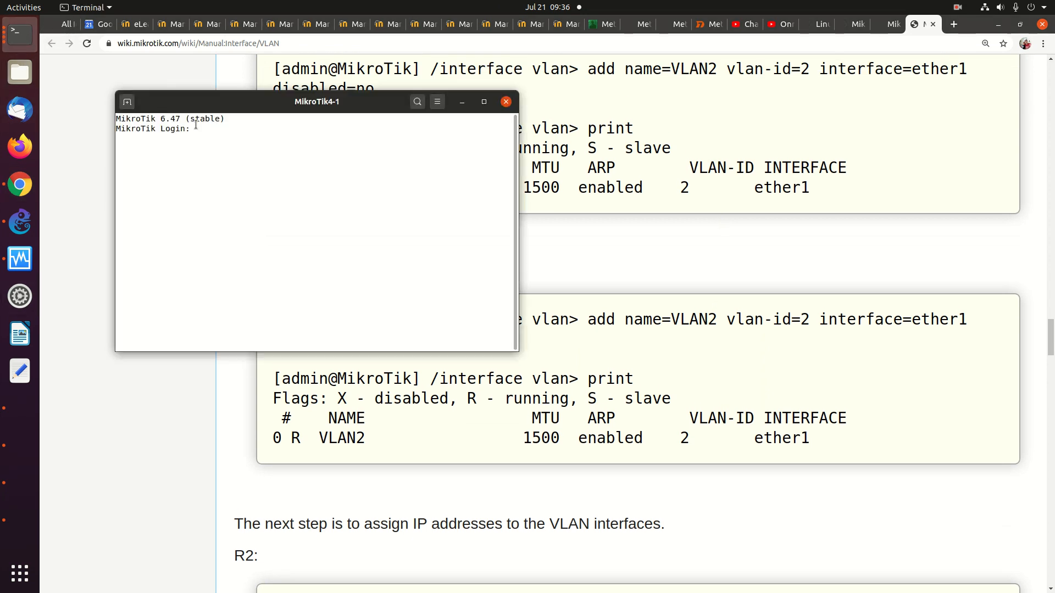
pyautogui.click(28, 40)
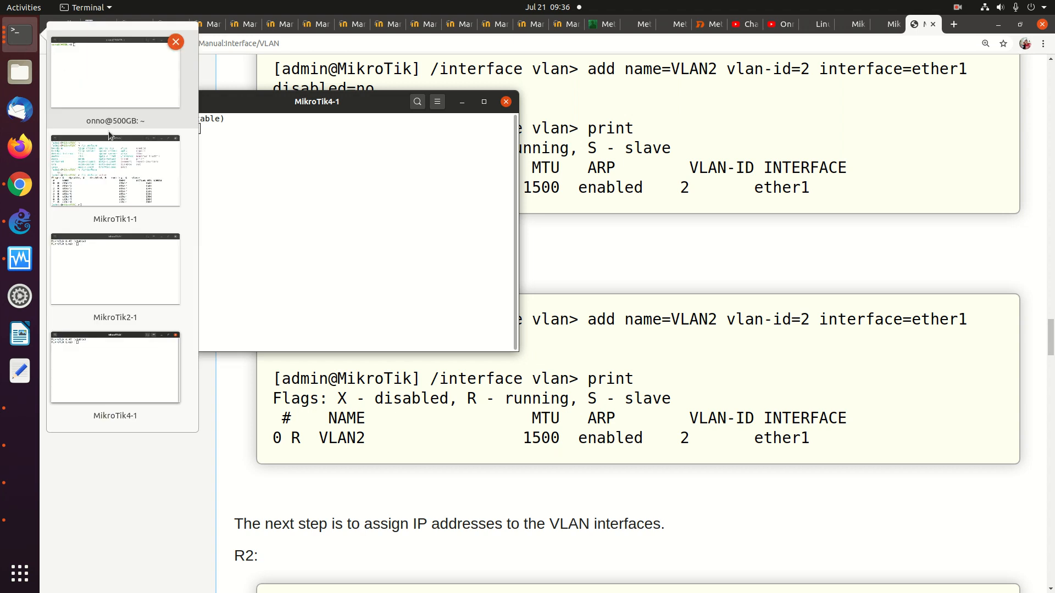
pyautogui.click(110, 165)
pyautogui.write('/system reset-configuration')
pyautogui.press('Return')
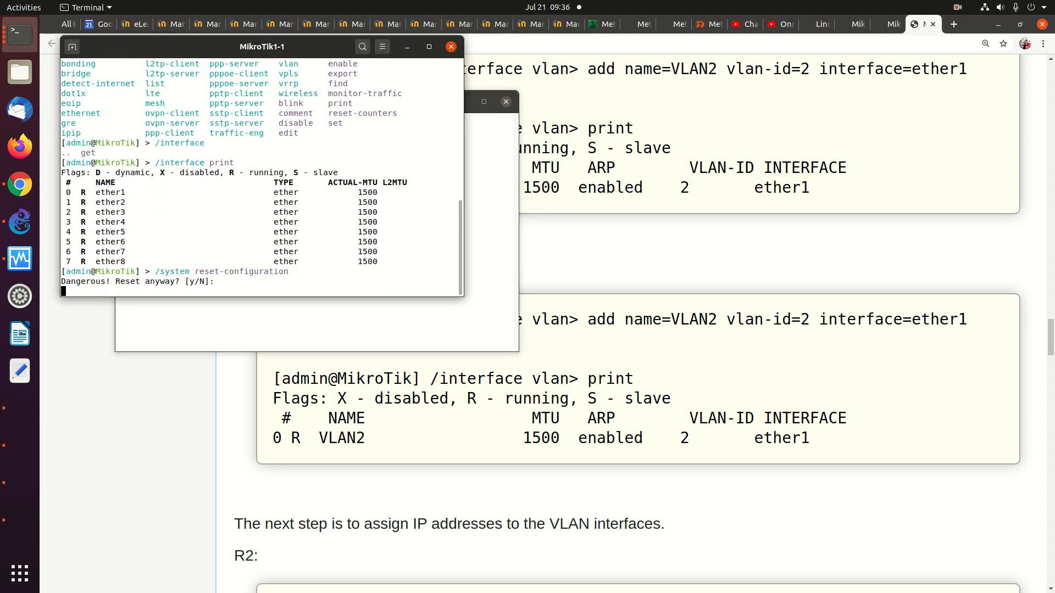
pyautogui.write('y')
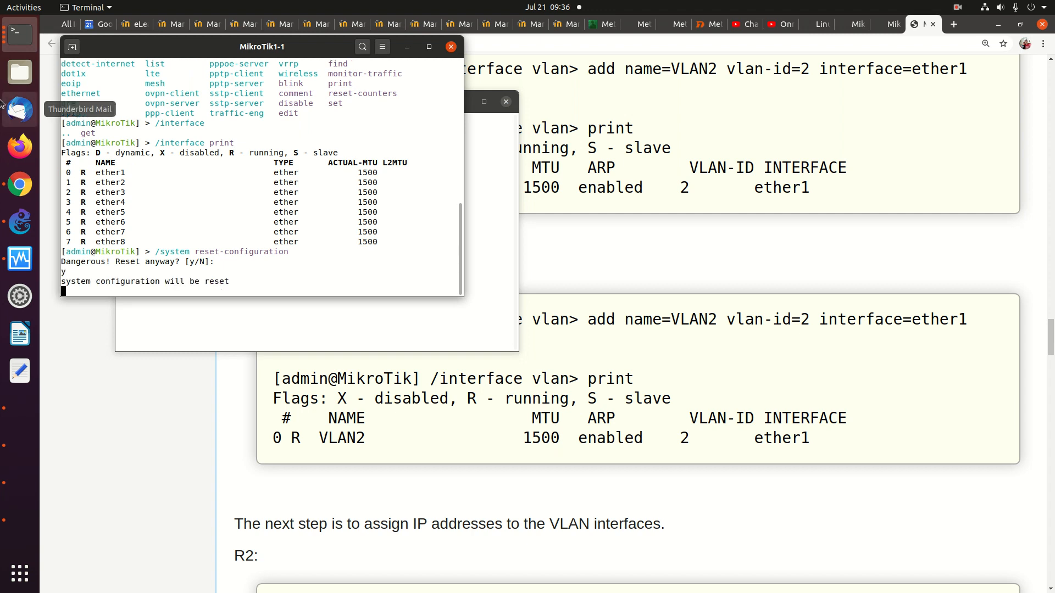
# Bring the local shell terminal to the front
pyautogui.click(20, 35)
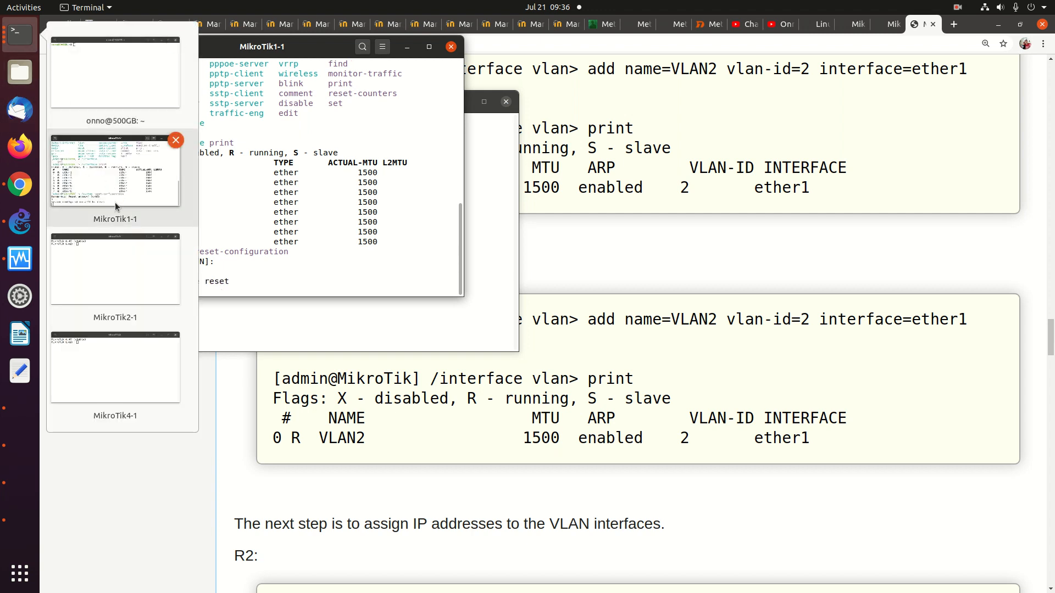
pyautogui.click(110, 96)
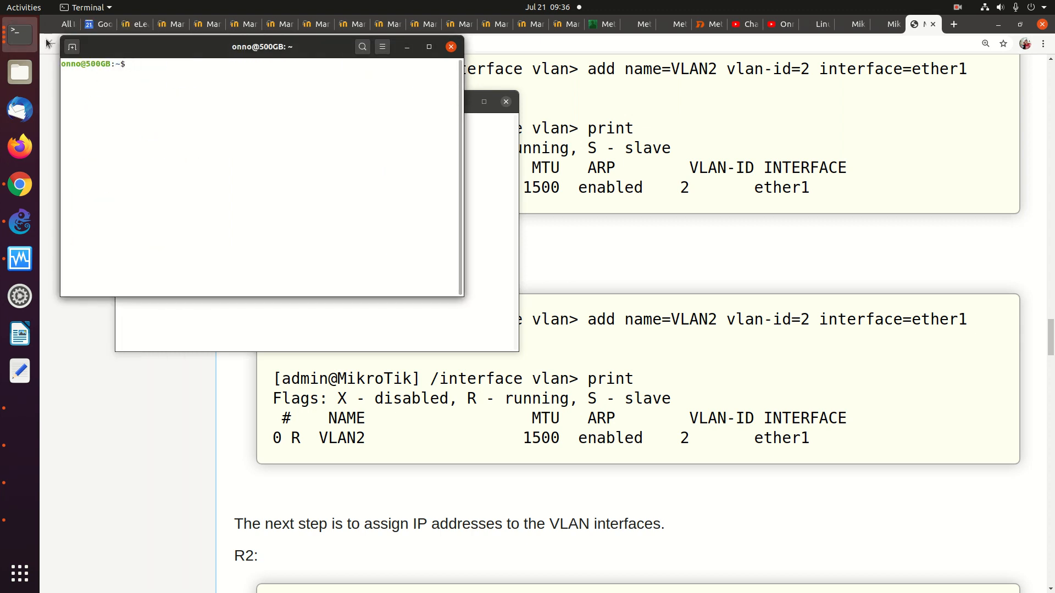
pyautogui.click(20, 41)
# Log into MikroTik3-1's console as admin and reset its configuration, confirming with y
pyautogui.click(17, 224)
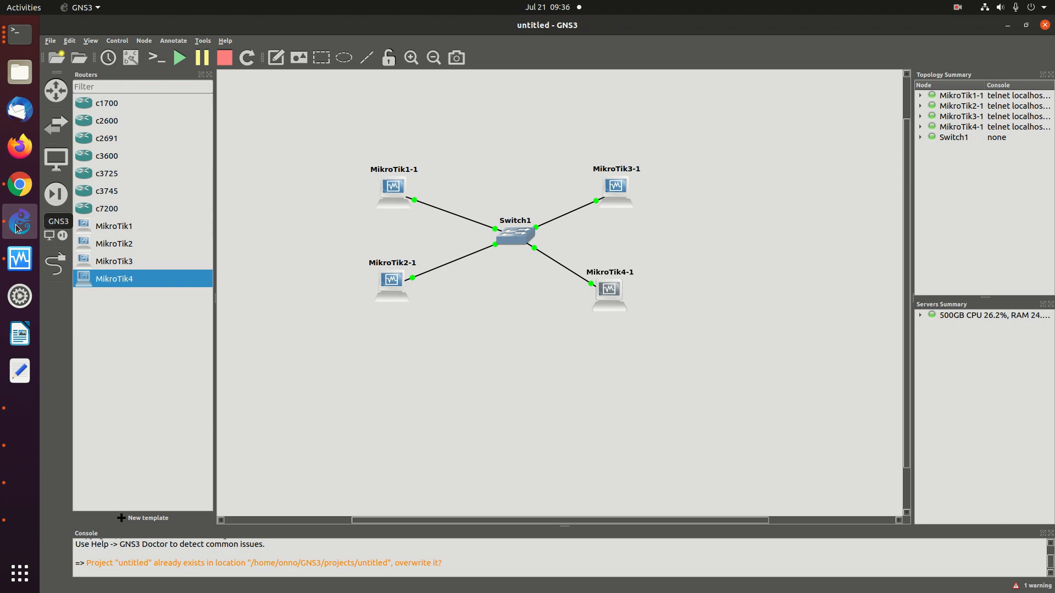
pyautogui.rightClick(609, 186)
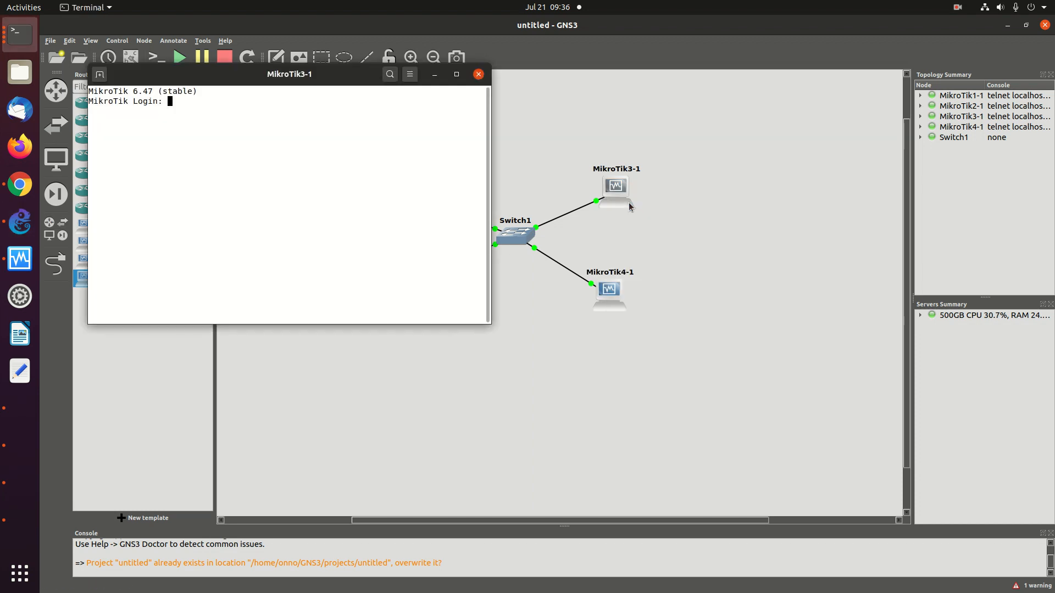
pyautogui.write('dmin')
pyautogui.press('Return')
pyautogui.press('Return')
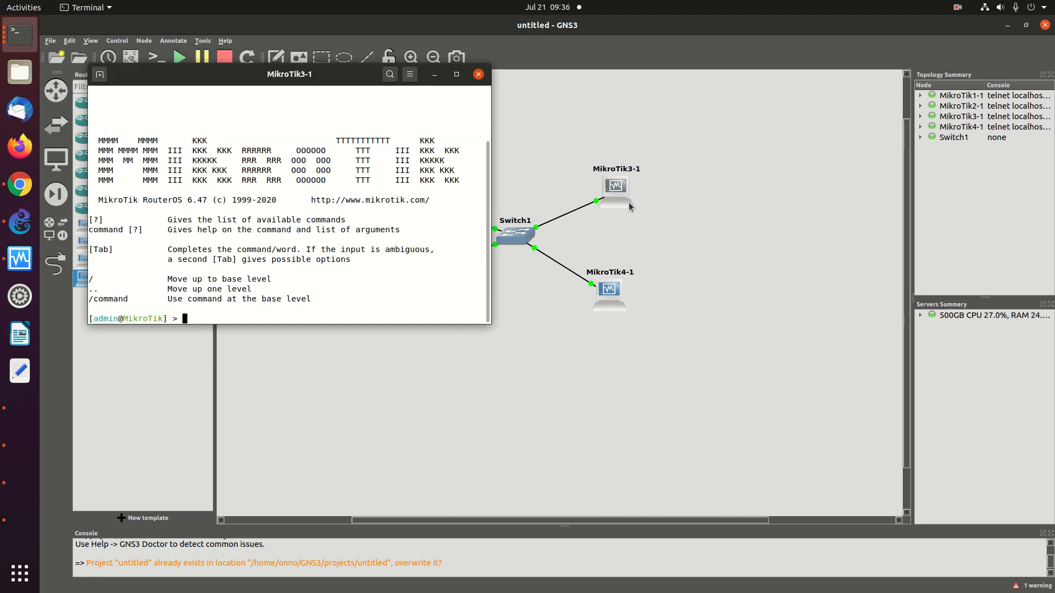
pyautogui.write('/system reset-configuration')
pyautogui.press('Return')
pyautogui.write('y')
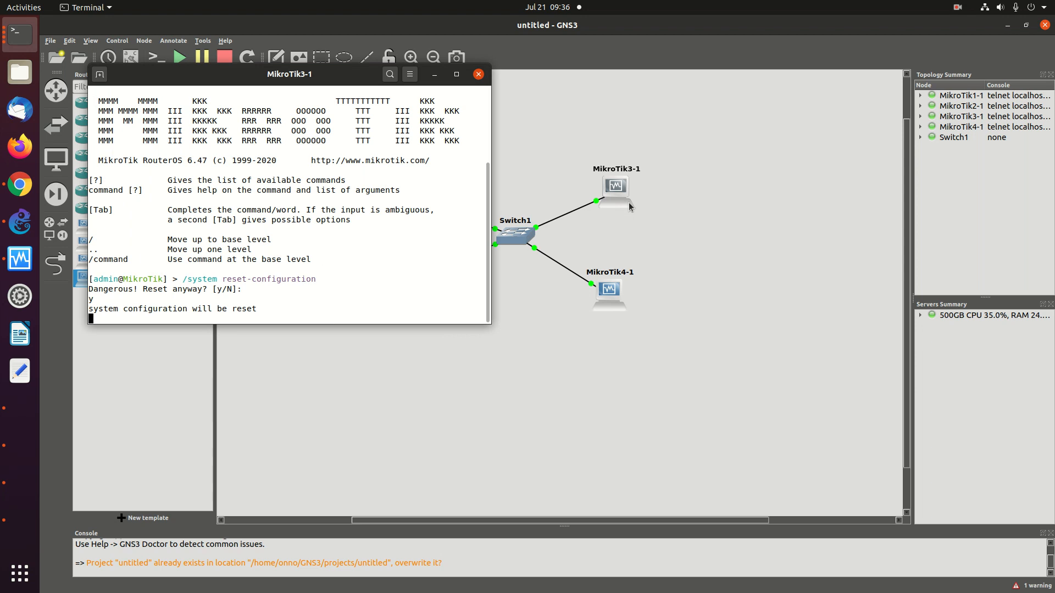
# Return to the MikroTik wiki page showing the VLAN network figure with R1–R4 addressing
pyautogui.click(538, 331)
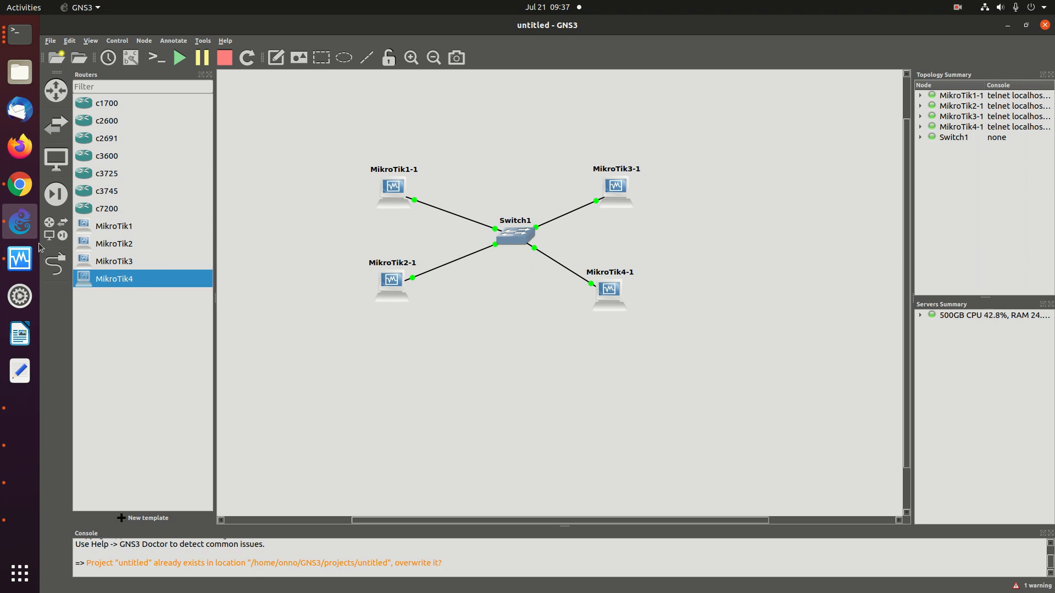
pyautogui.click(19, 185)
pyautogui.scroll(3, 417, 242)
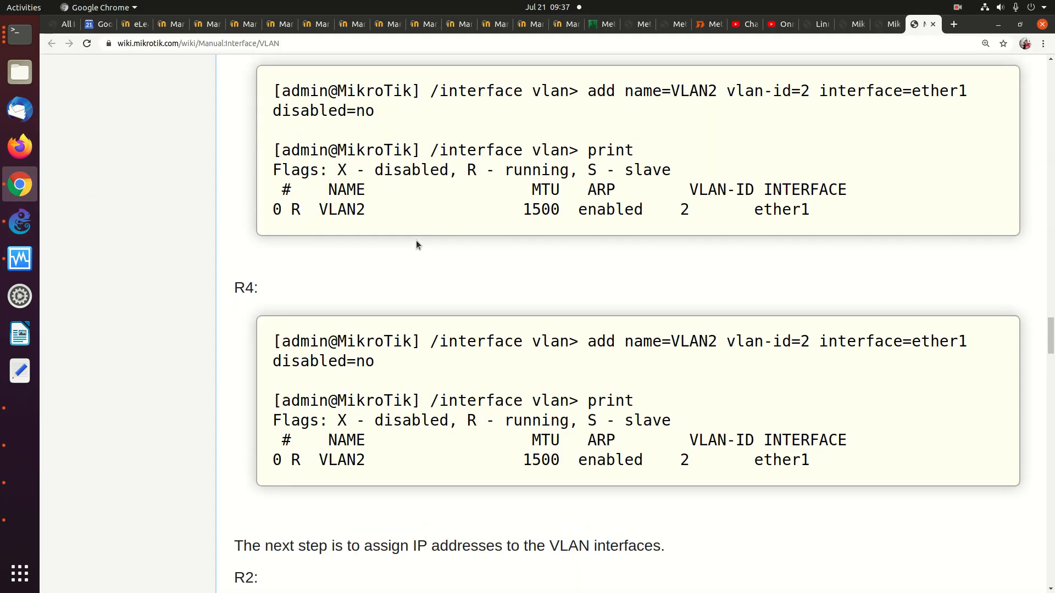
pyautogui.scroll(7, 416, 242)
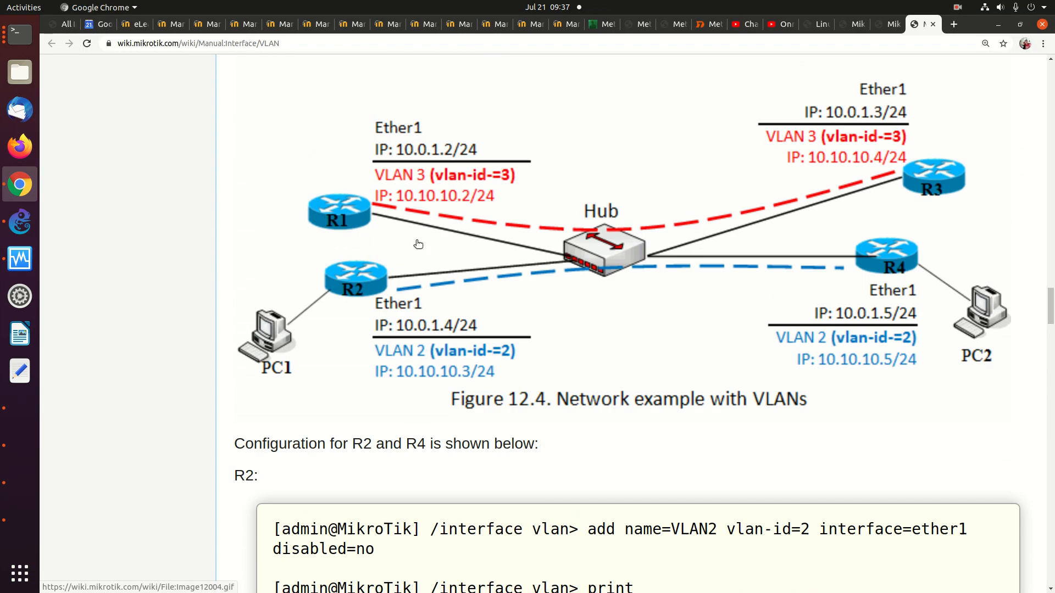